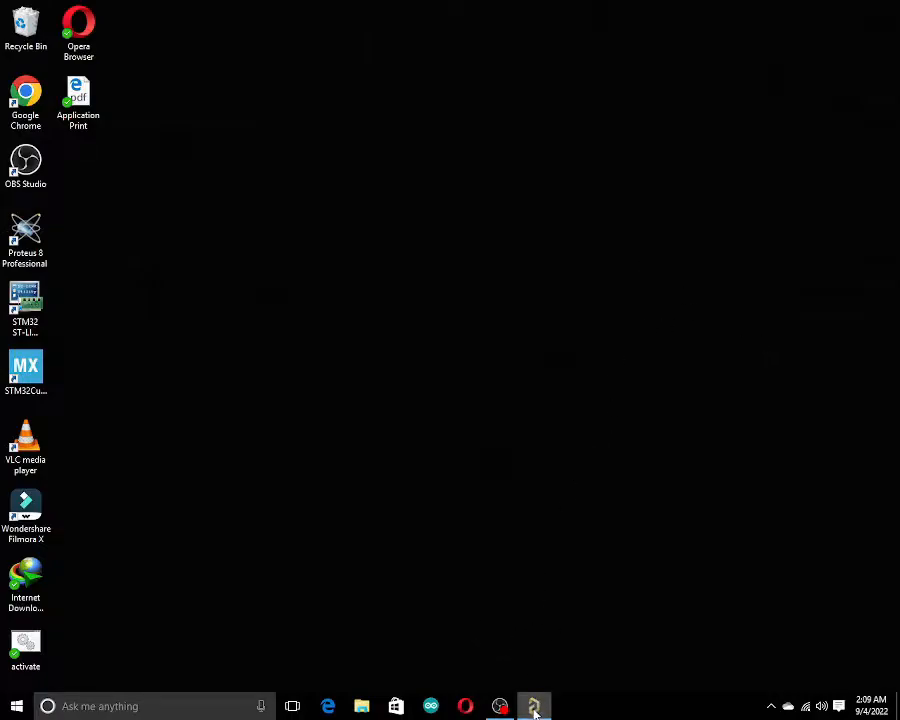
Switch to the open Altium Designer project window.
mouse_move(535, 710)
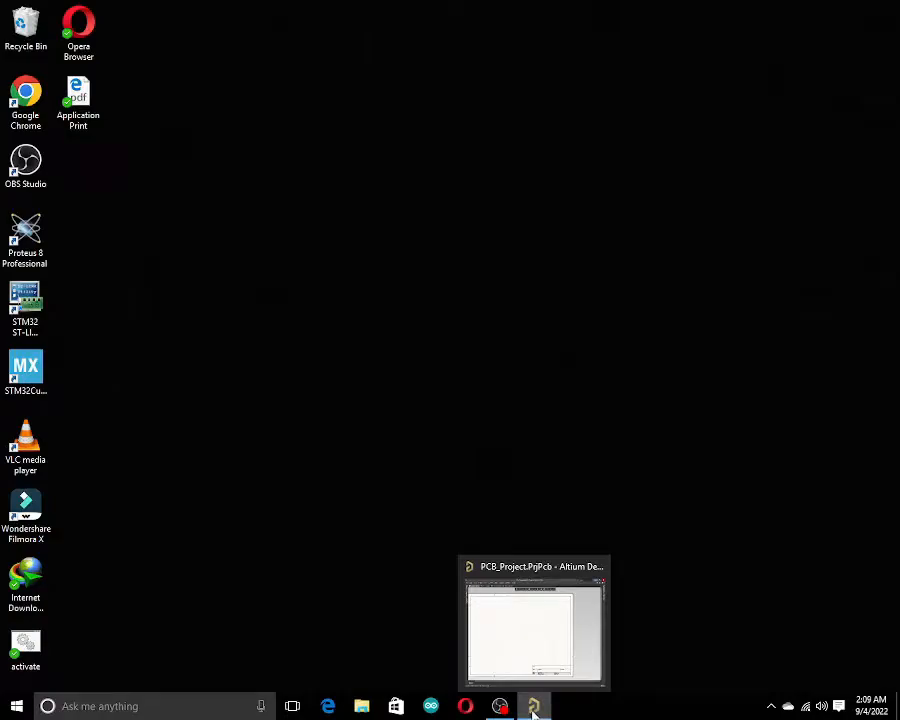
left_click(533, 707)
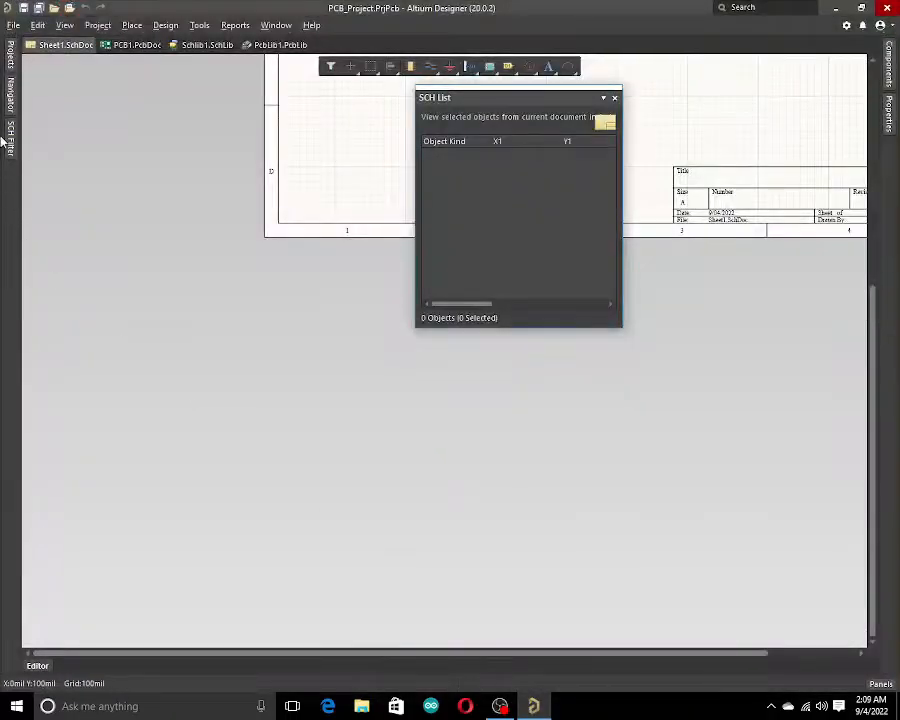
left_click(12, 90)
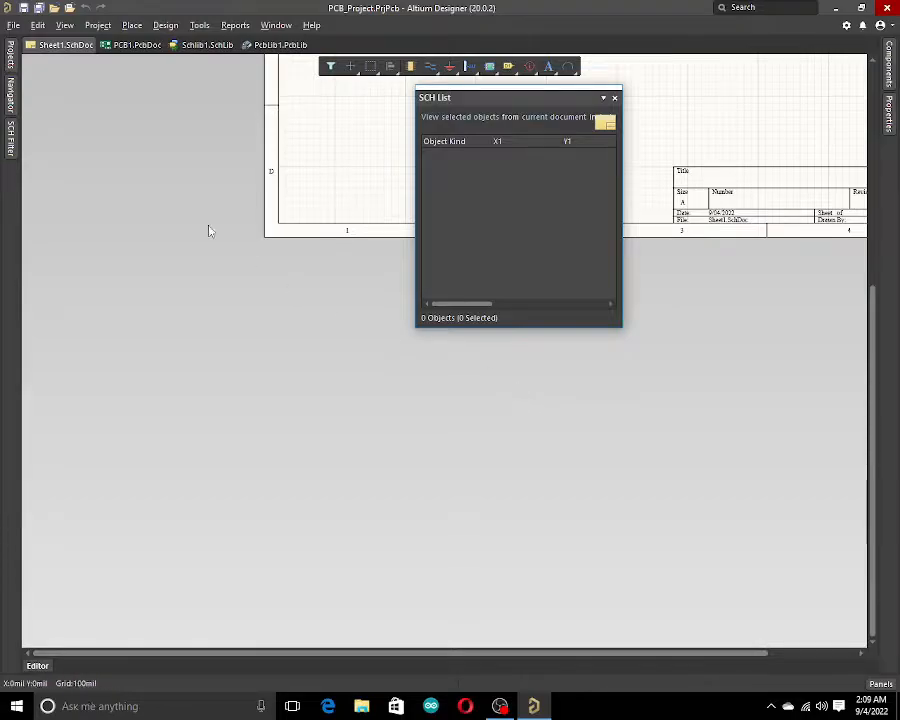
Open the Projects panel and close the SCH List panel.
left_click(10, 66)
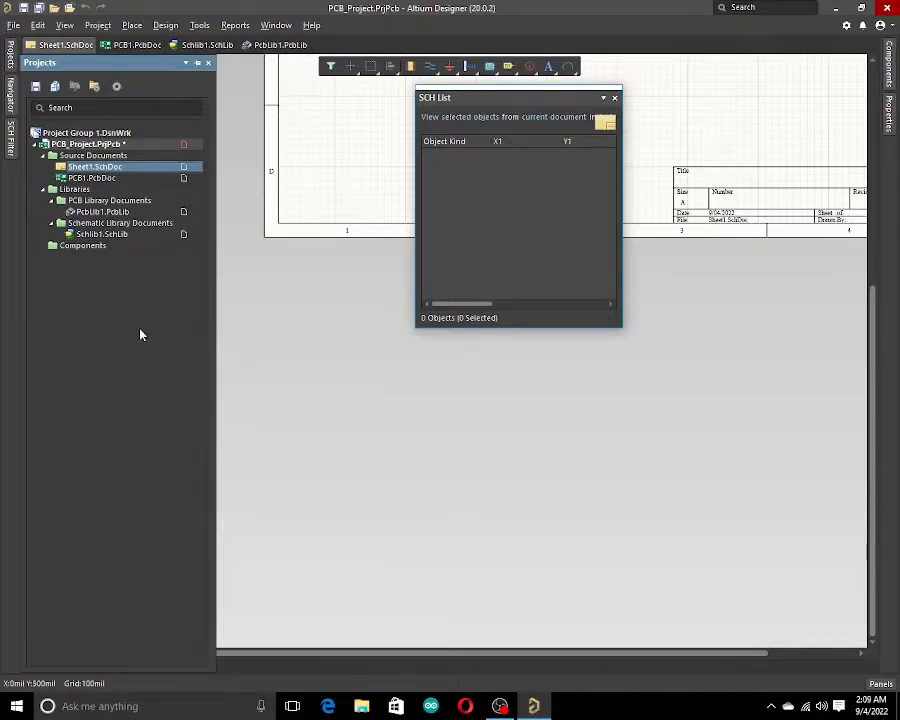
left_click(614, 97)
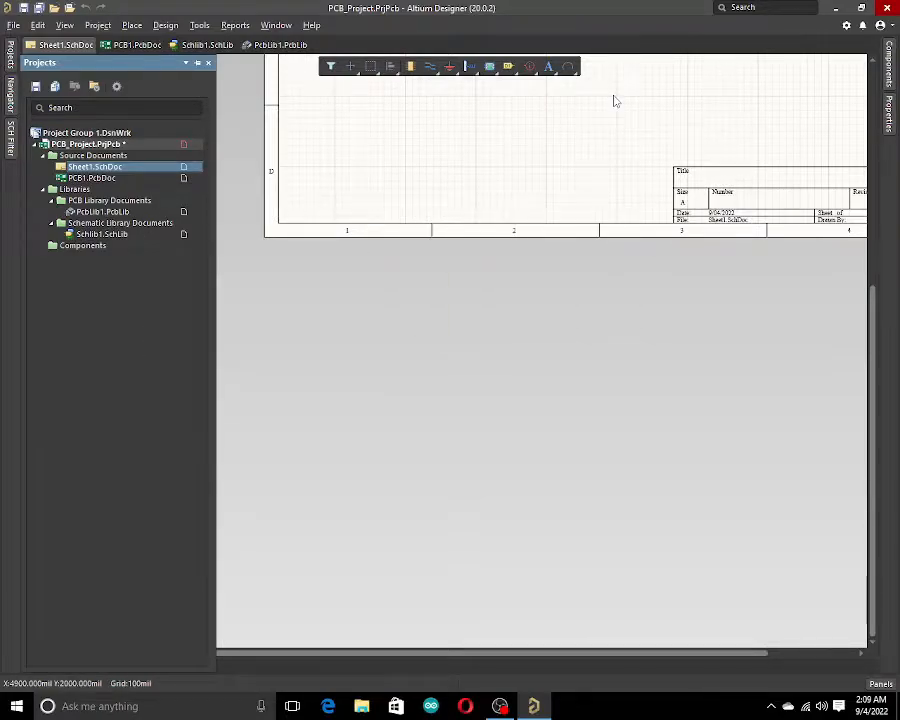
Open each project document in turn to review the schematic, PCB and library files.
double_click(90, 178)
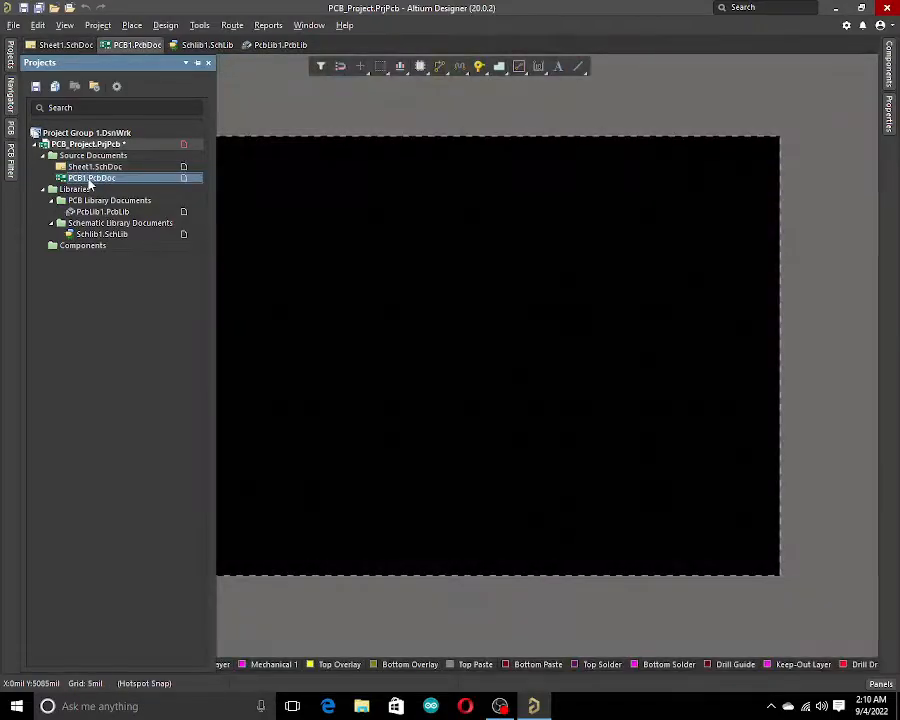
double_click(92, 167)
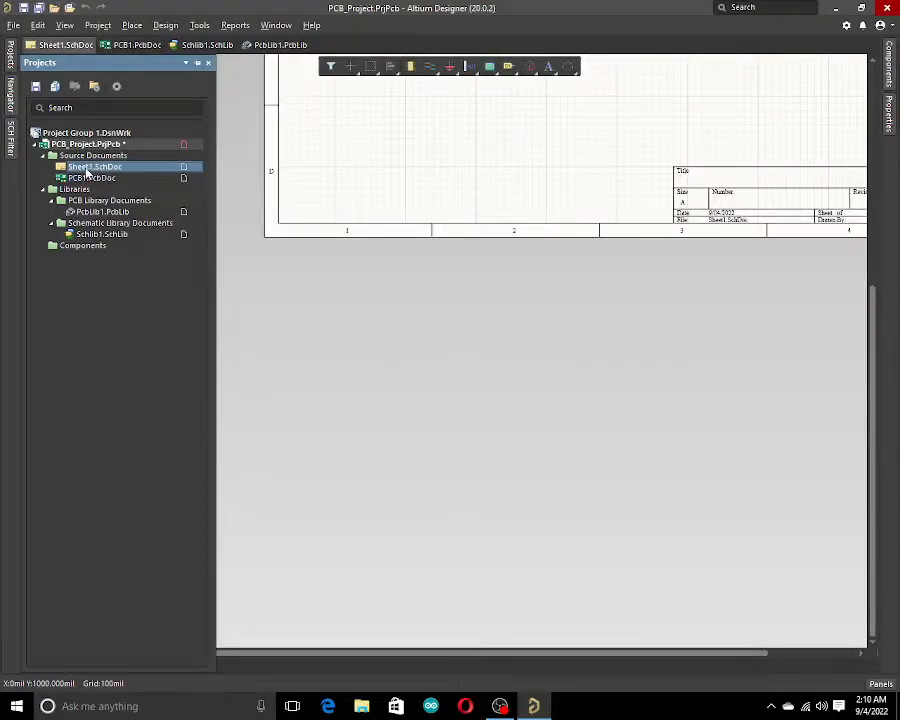
double_click(89, 180)
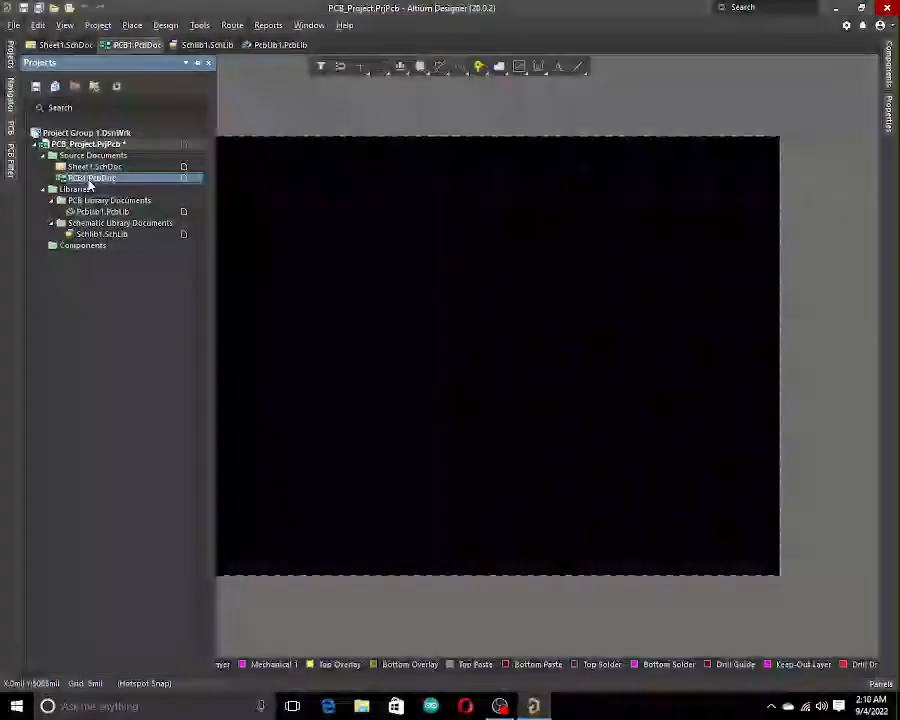
double_click(105, 213)
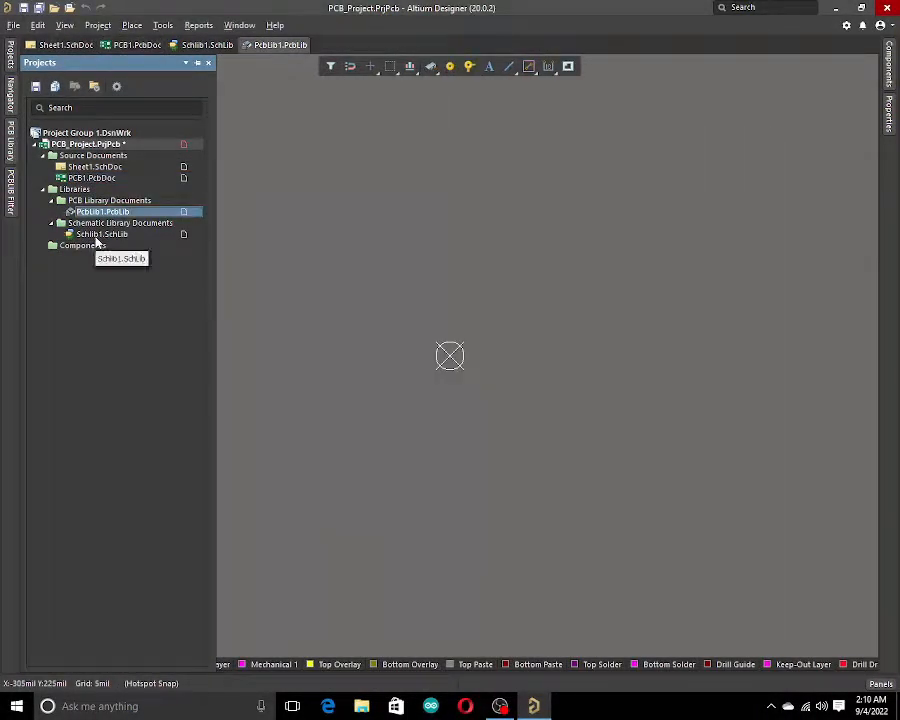
double_click(100, 234)
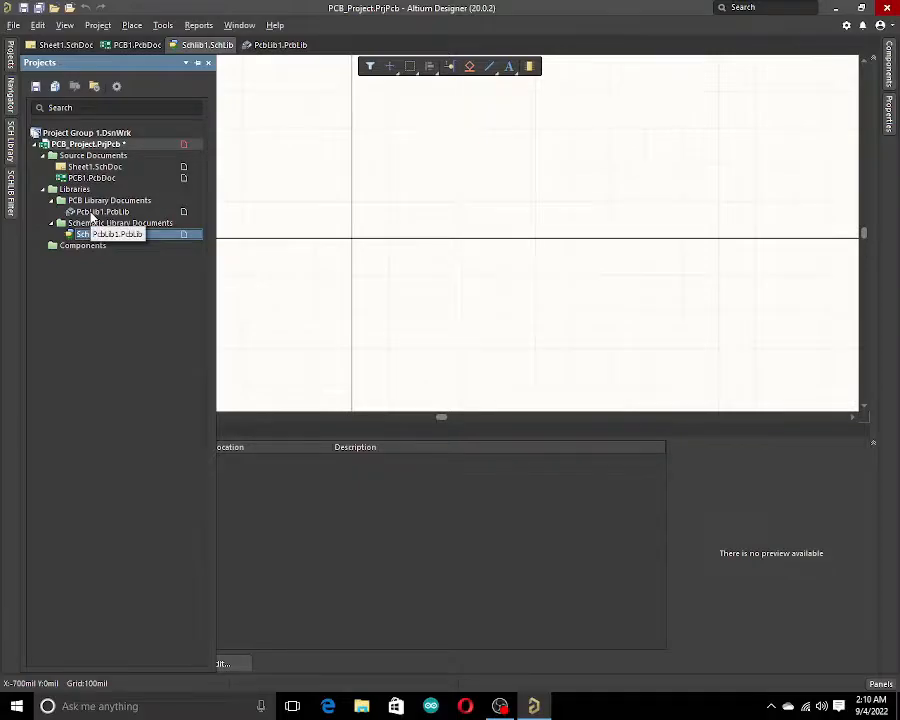
double_click(100, 212)
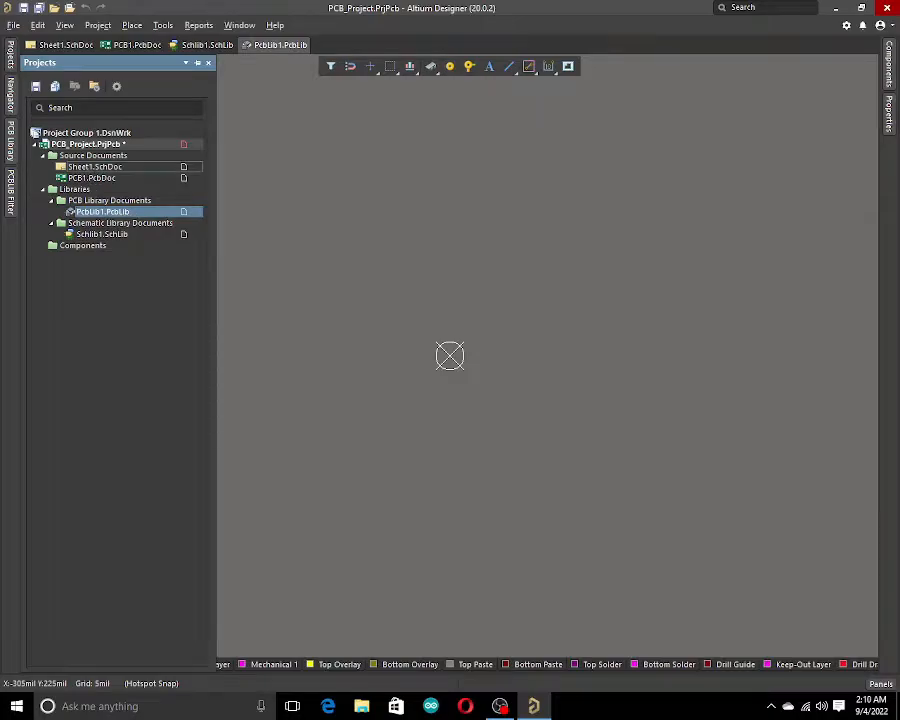
double_click(95, 166)
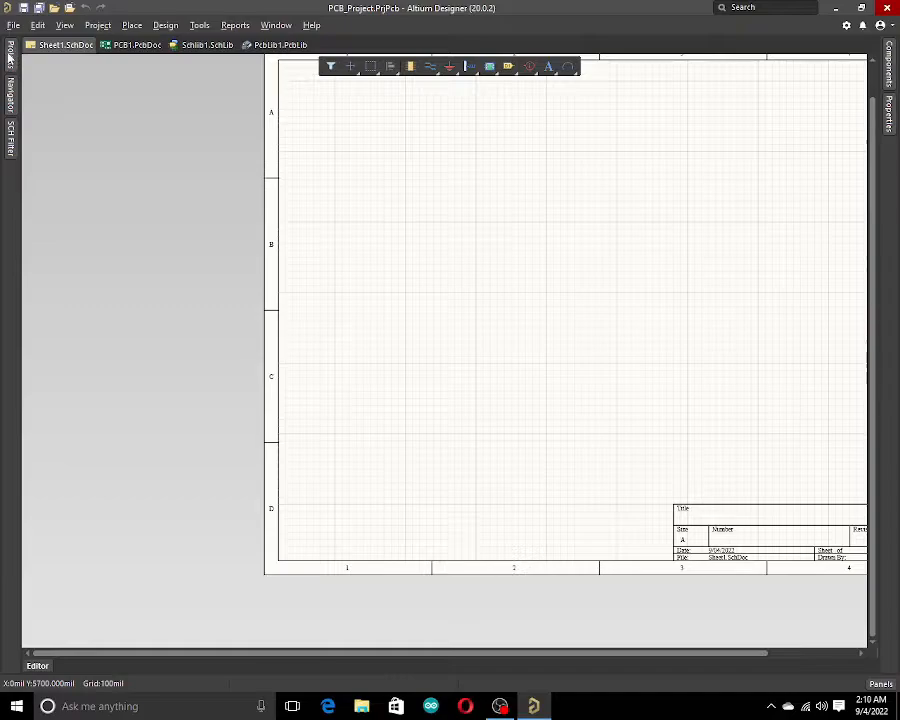
mouse_move(9, 45)
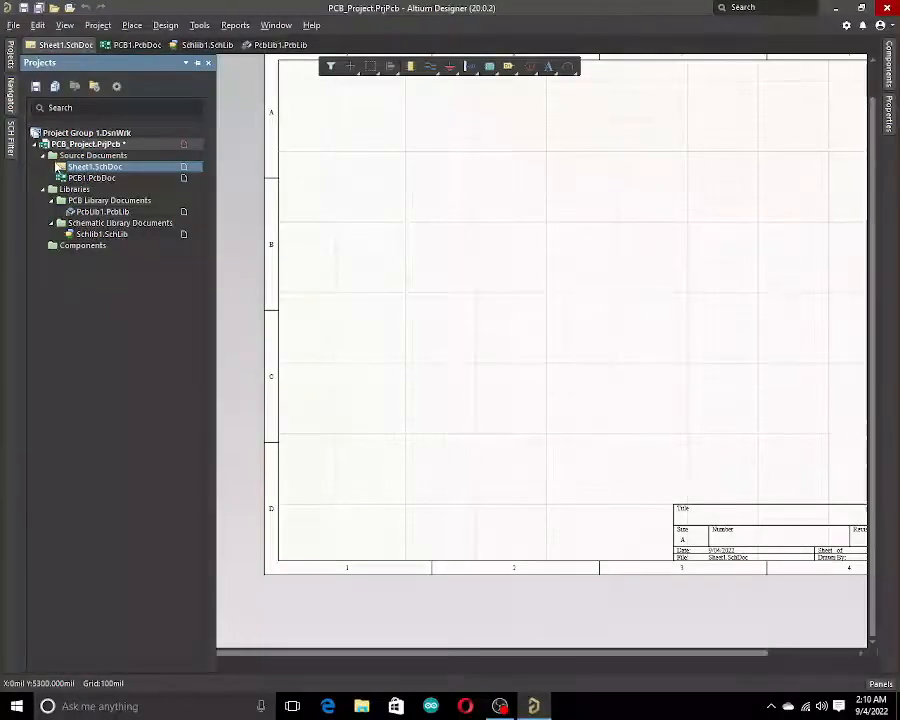
right_click(98, 145)
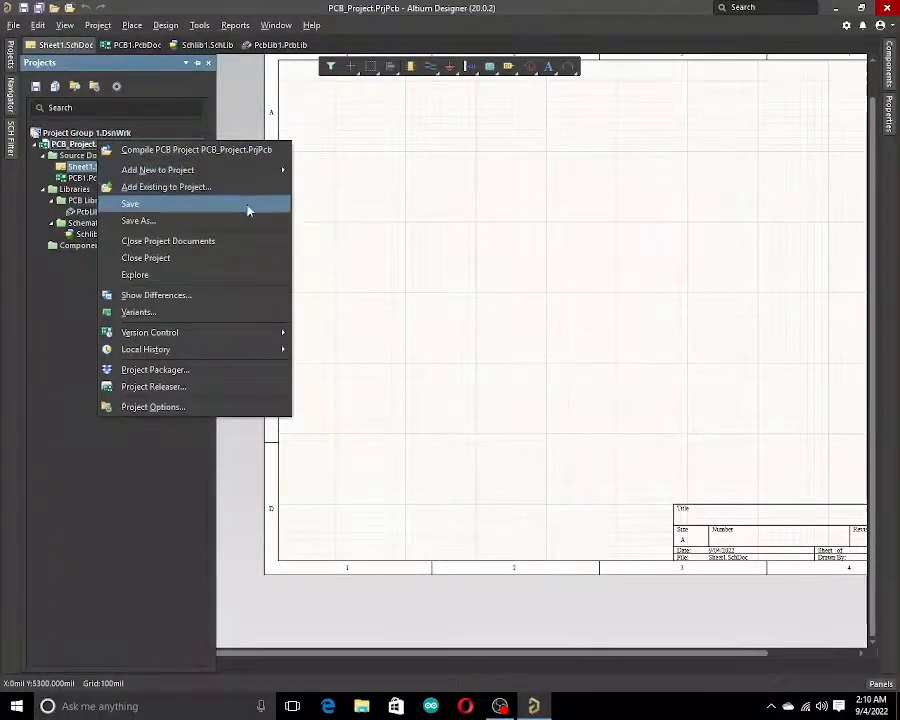
left_click(74, 287)
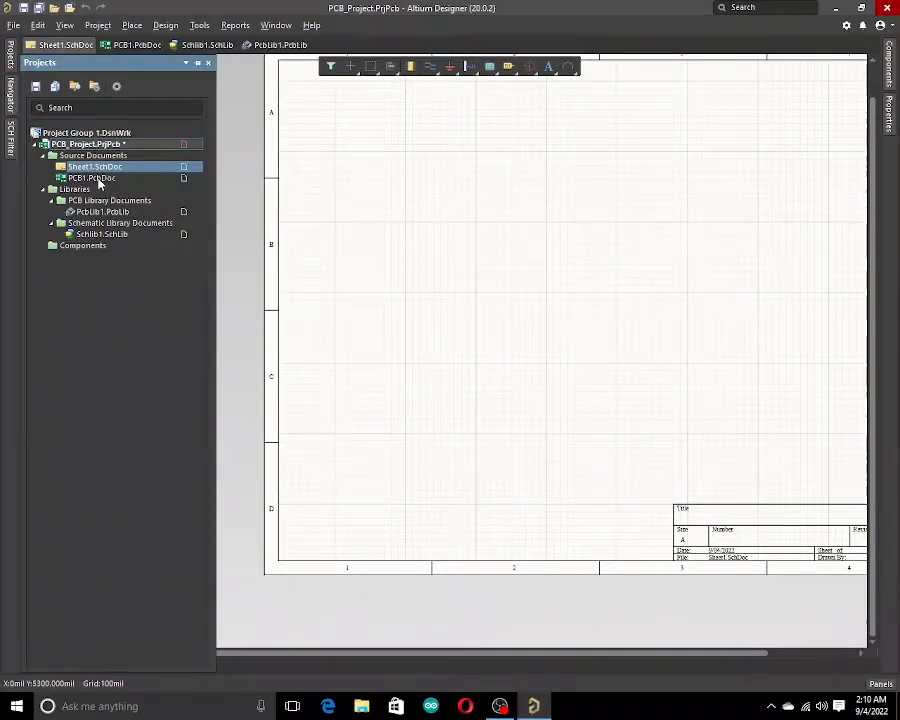
Open the PcbLib1.PcbLib library document and show the PCB Library panel.
double_click(92, 178)
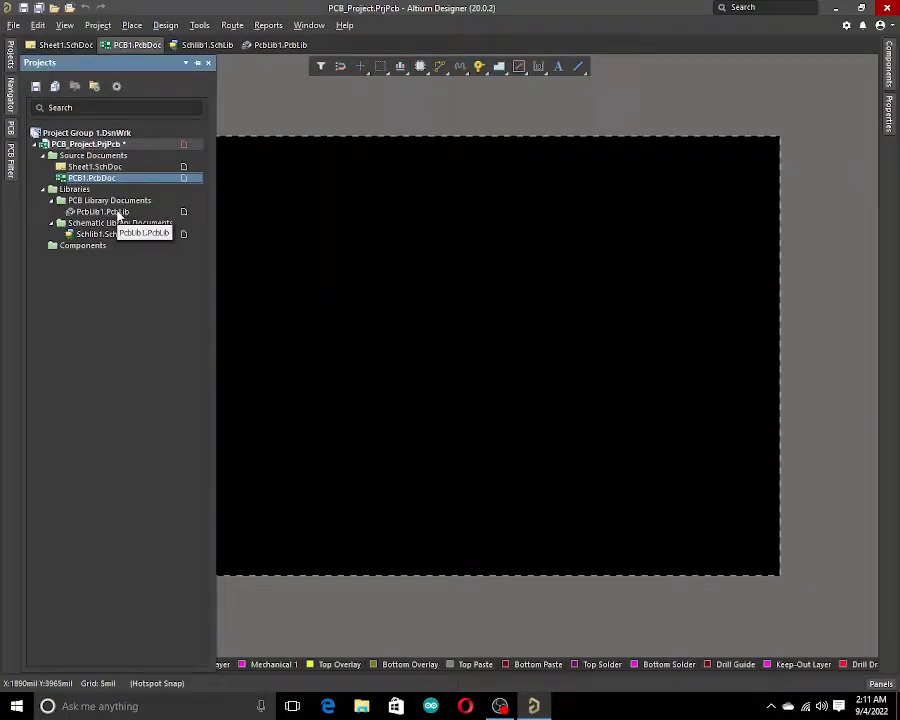
double_click(118, 213)
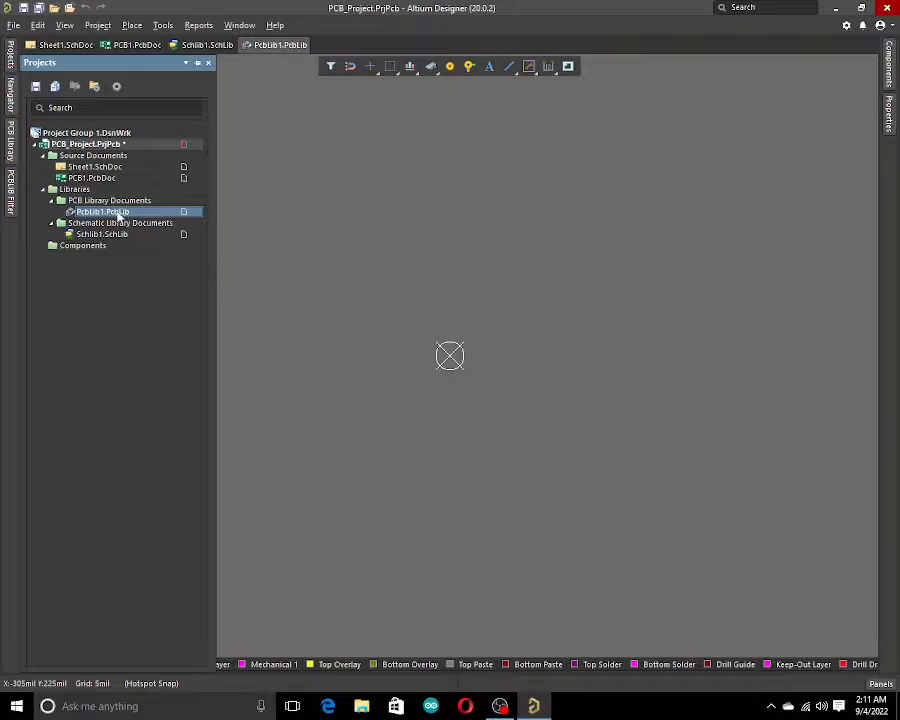
left_click(10, 142)
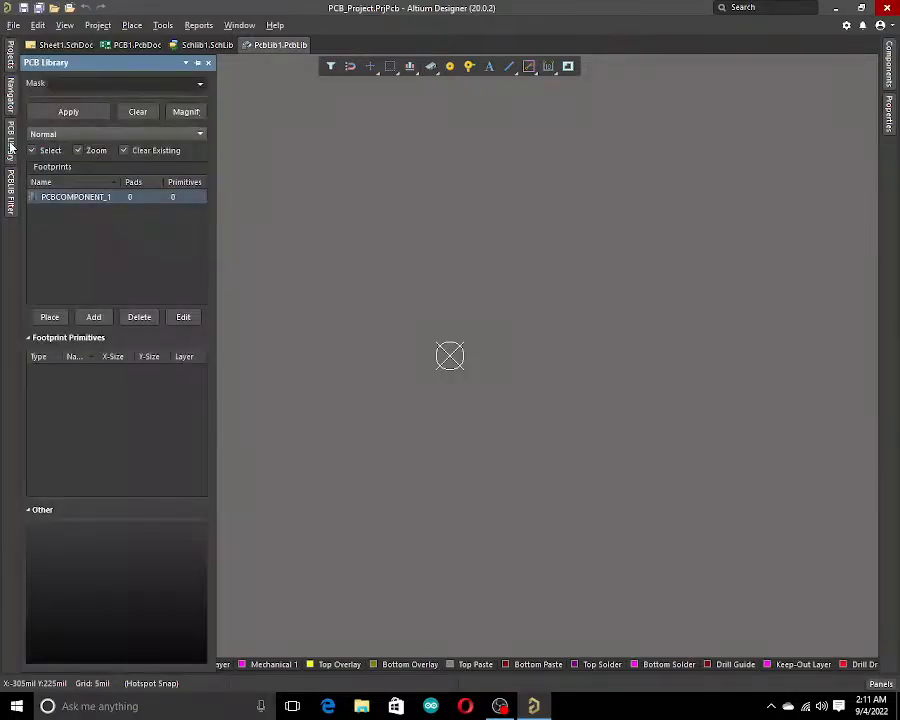
Rename the library's footprint to RES 1K 1% 1/4W.
double_click(76, 198)
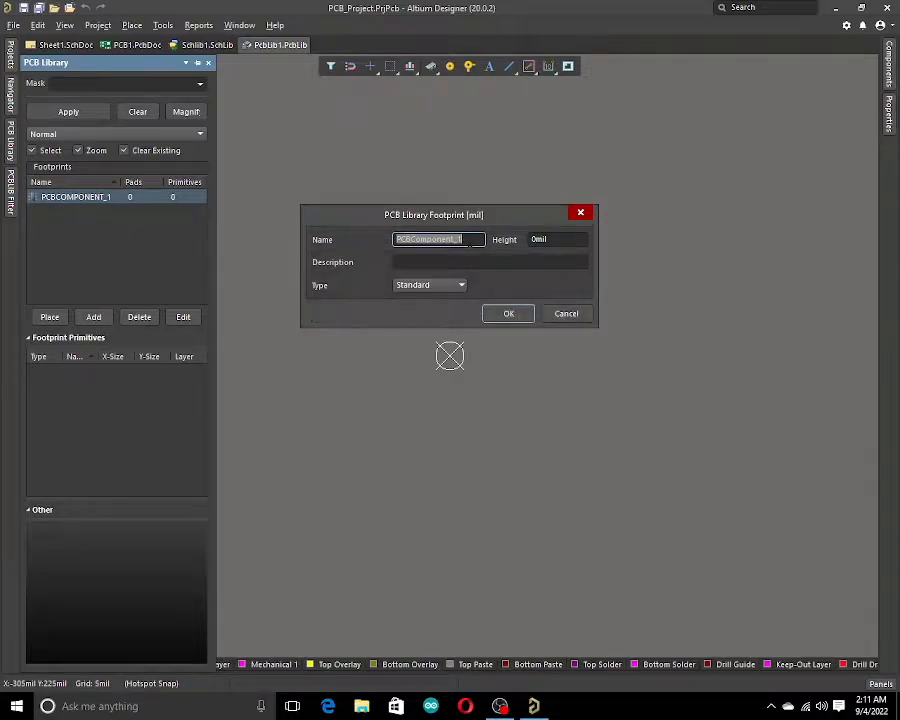
type("res")
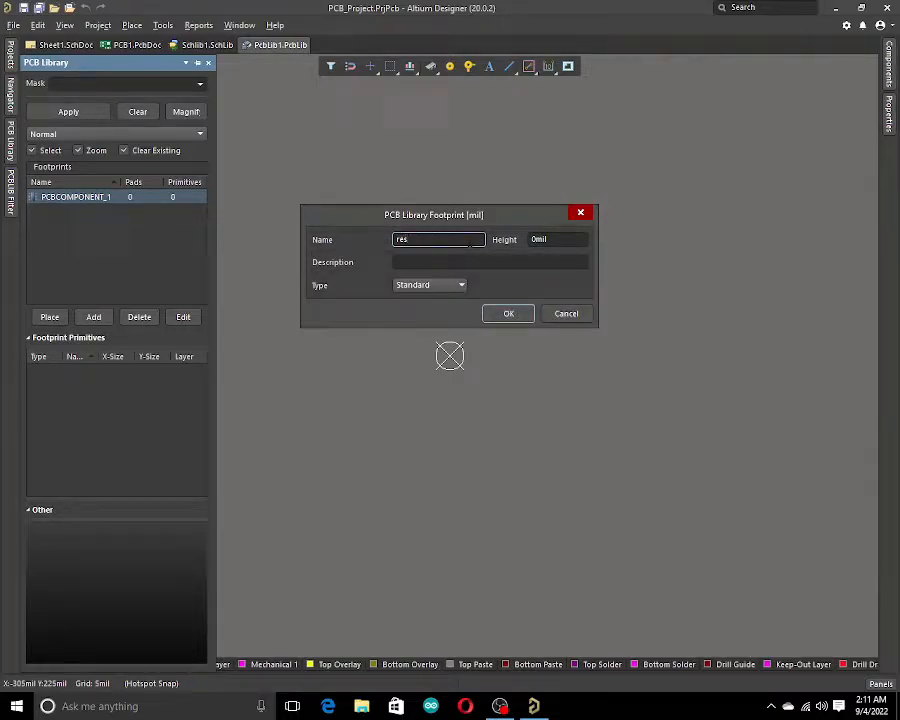
key("BackSpace")
key("BackSpace")
key("BackSpace")
type("RES 1")
type("% 1/4W")
left_click(420, 264)
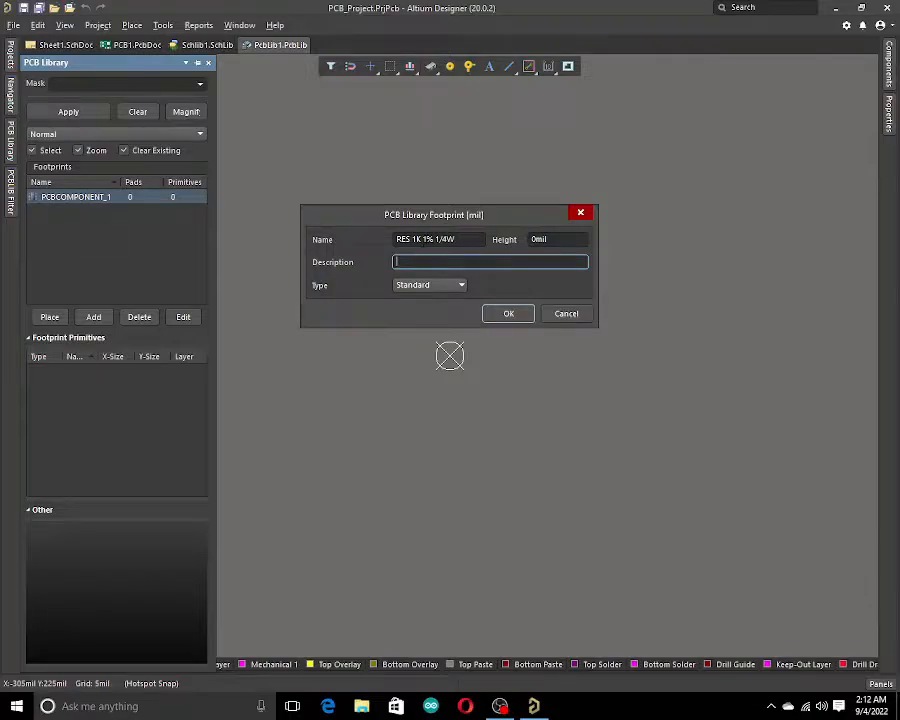
double_click(440, 239)
left_click(440, 239)
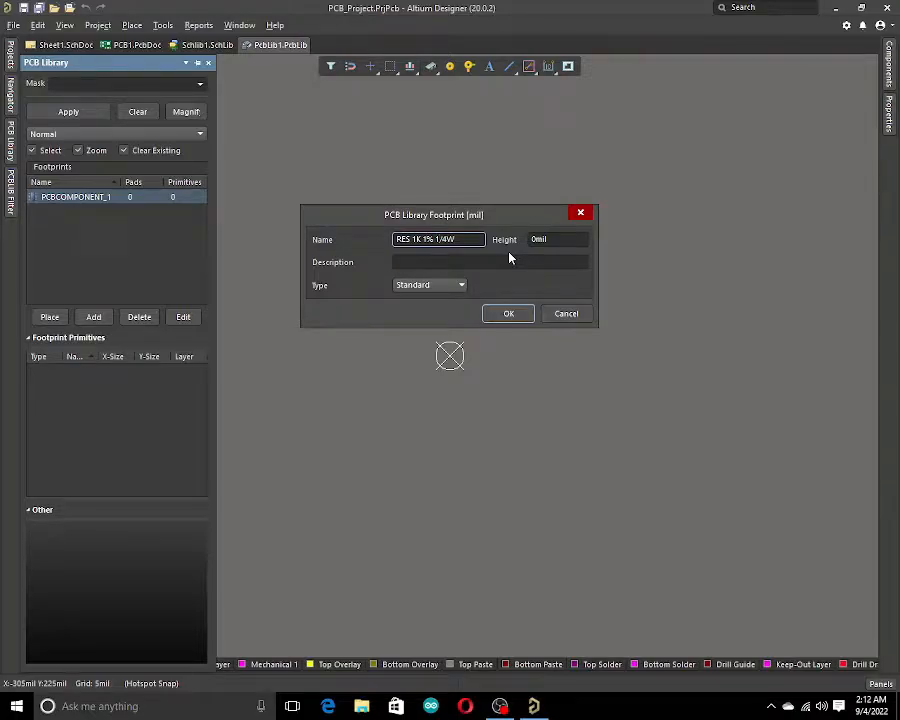
Enter a description for a through-hole 1K 1% 1/4W resistor and confirm the footprint properties.
left_click(445, 262)
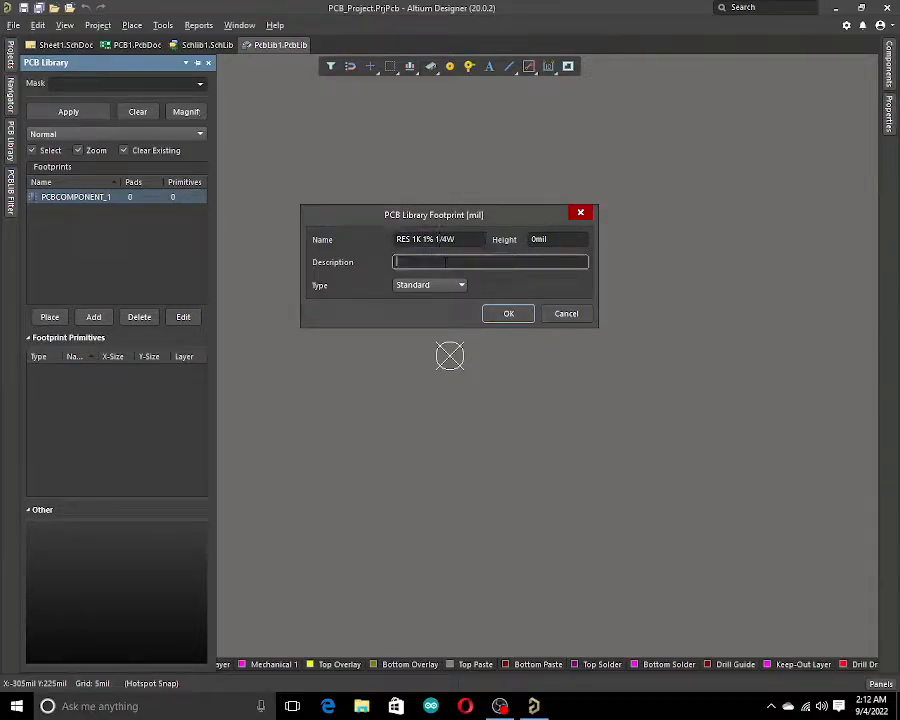
type("RESISTOT TH 1% 1/4W")
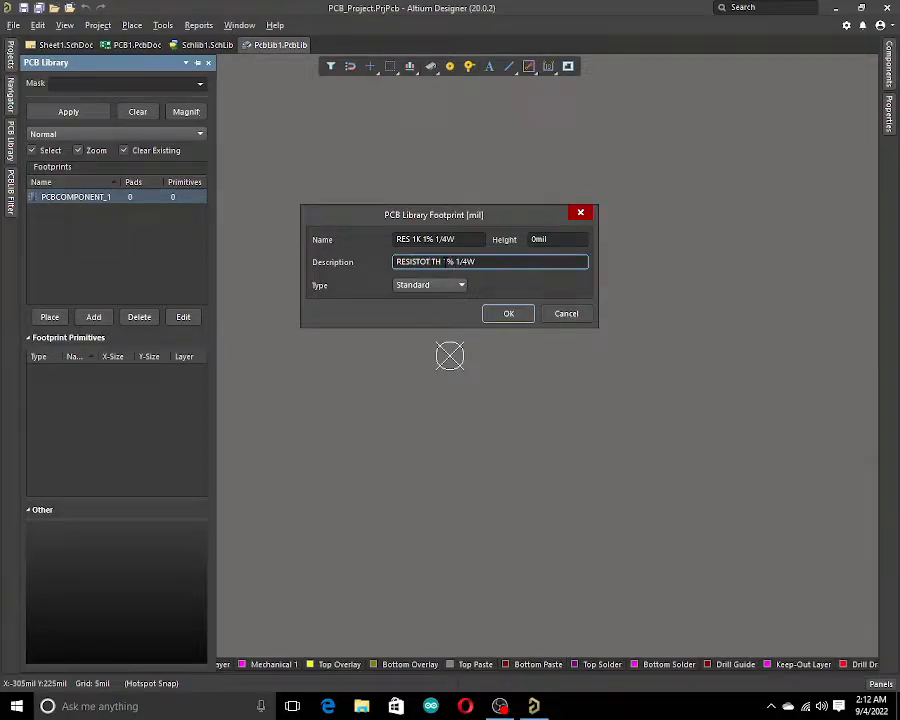
key("BackSpace")
key("BackSpace")
type("R 1K 1")
key("BackSpace")
key("Right")
key("Right")
key("Right")
key("Right")
left_click(508, 314)
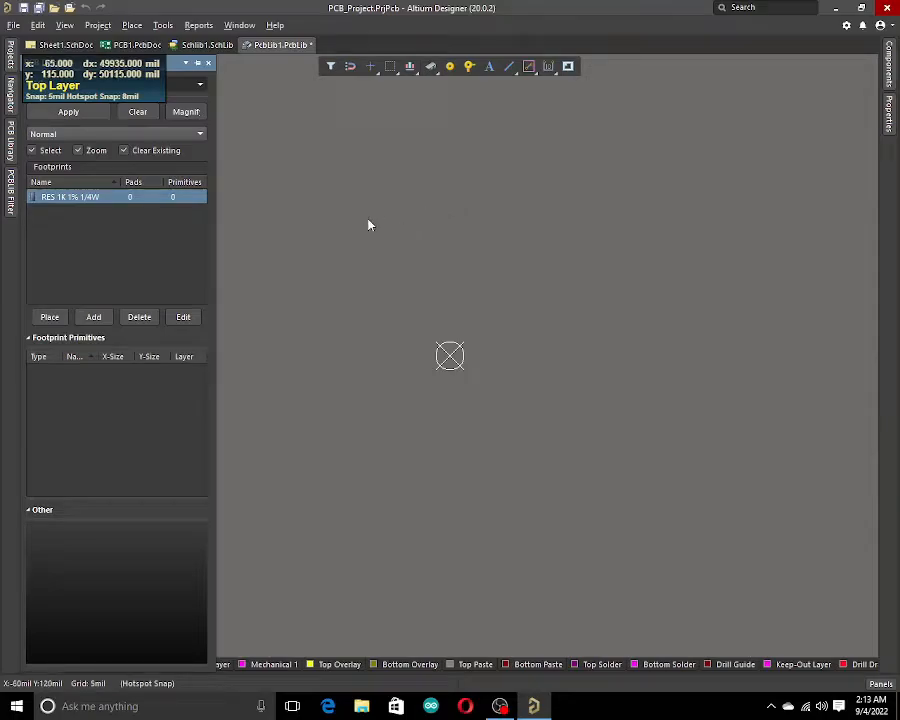
Set the snap grid of the footprint editor to 100 mil.
left_click(451, 188)
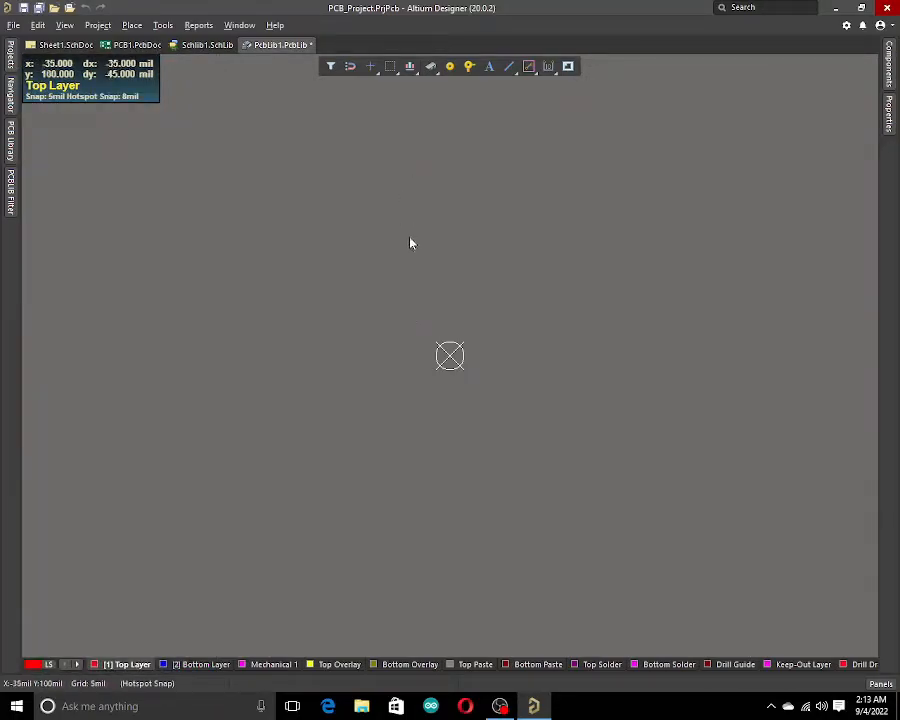
scroll(411, 260, "up", 3, "ctrl")
scroll(475, 553, "up", 3, "ctrl")
scroll(615, 284, "up", 3, "ctrl")
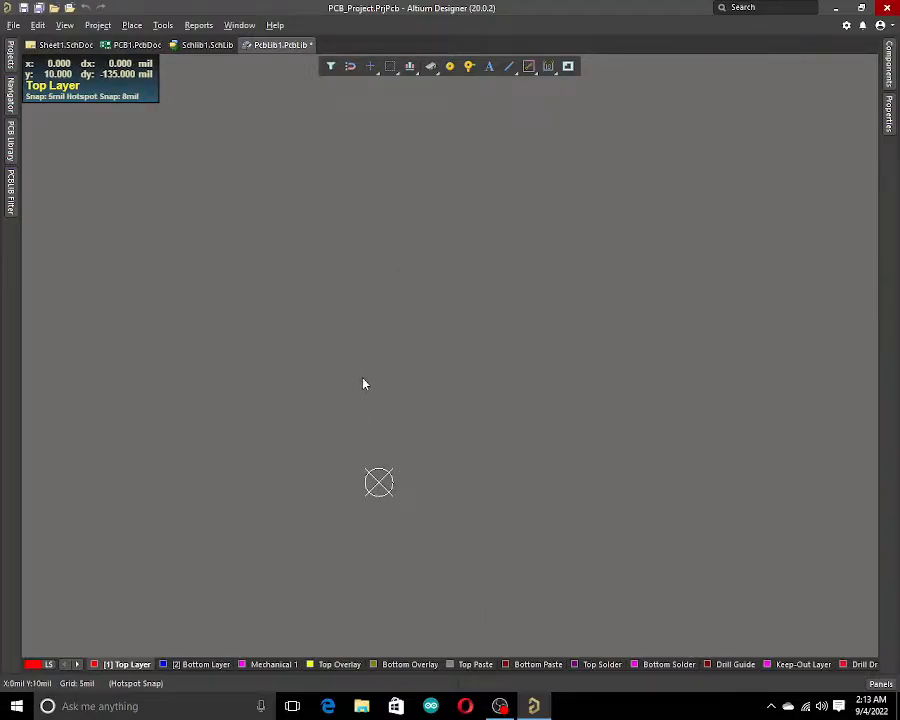
right_click_drag(442, 382, 524, 392)
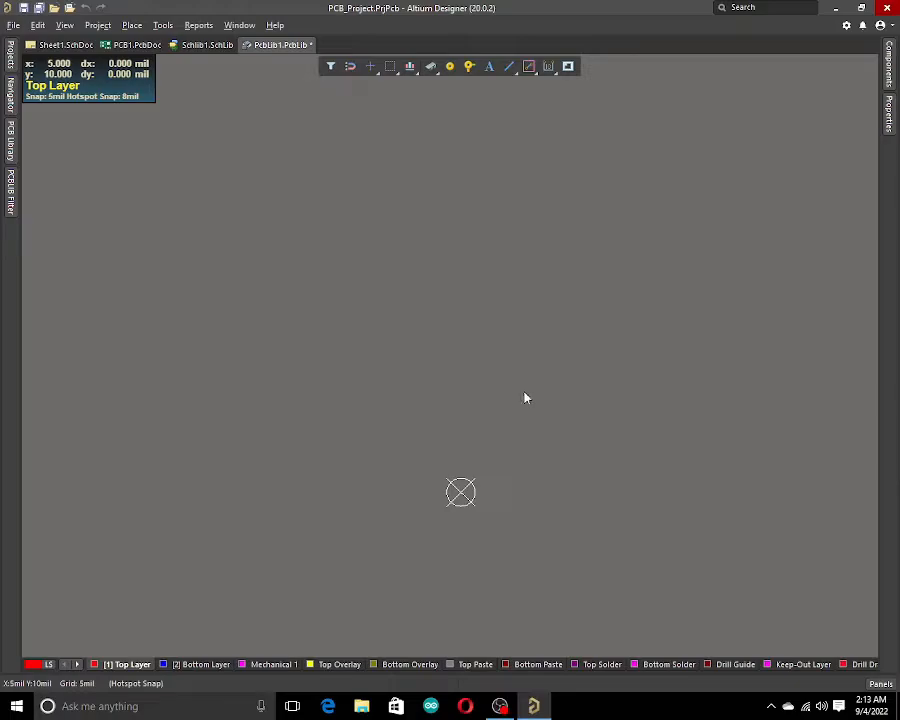
left_click(64, 26)
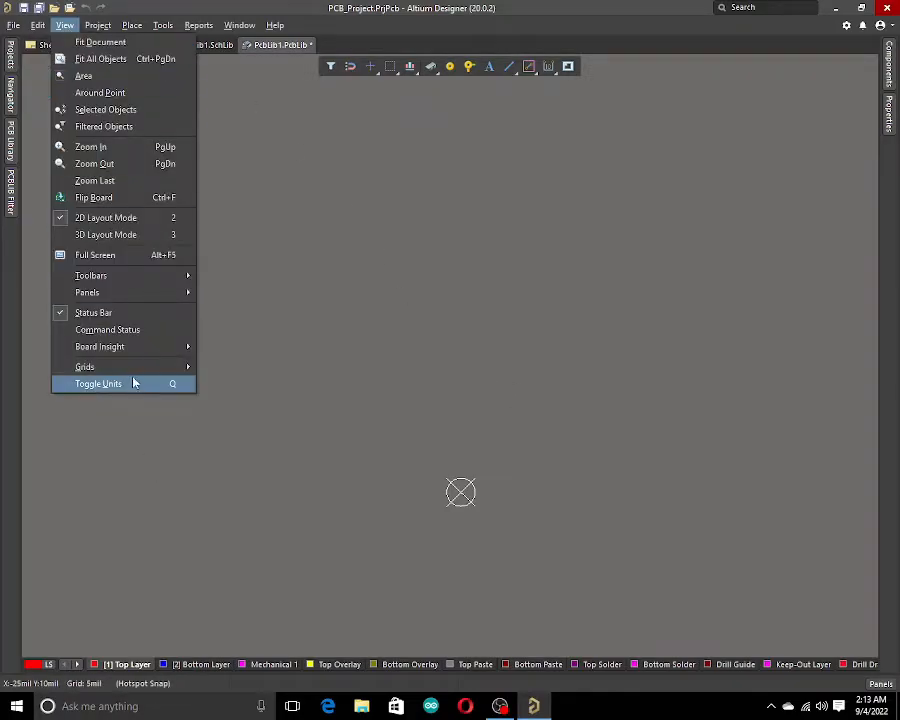
mouse_move(133, 378)
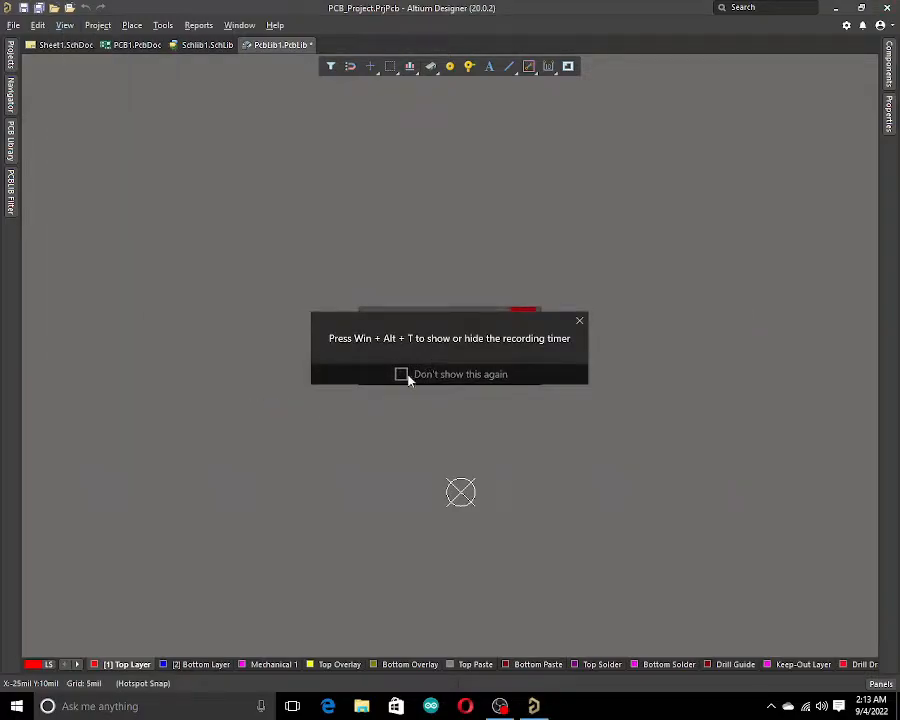
left_click(402, 376)
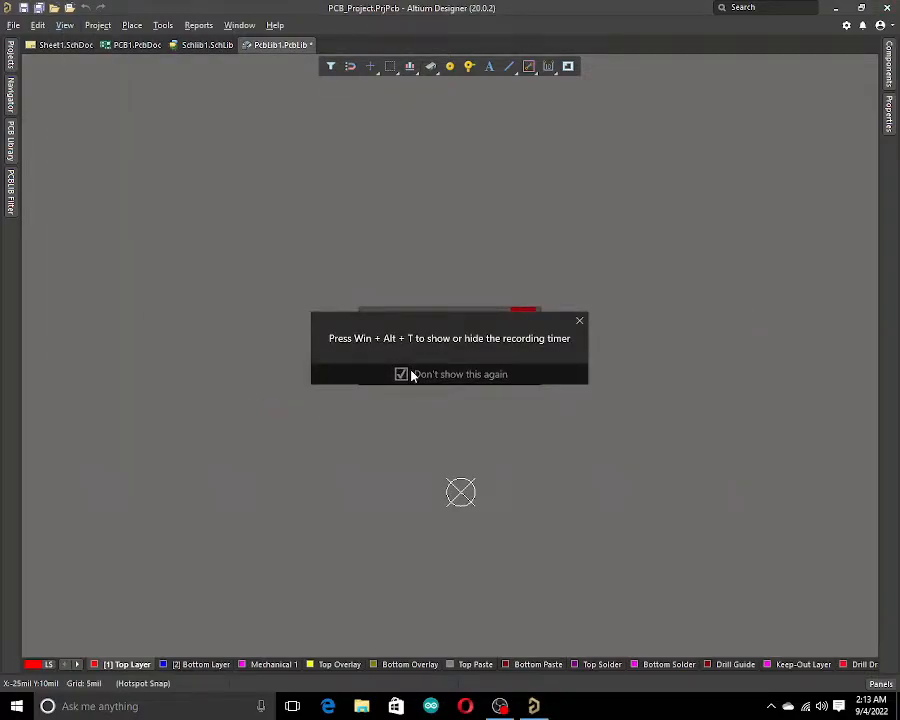
left_click(581, 323)
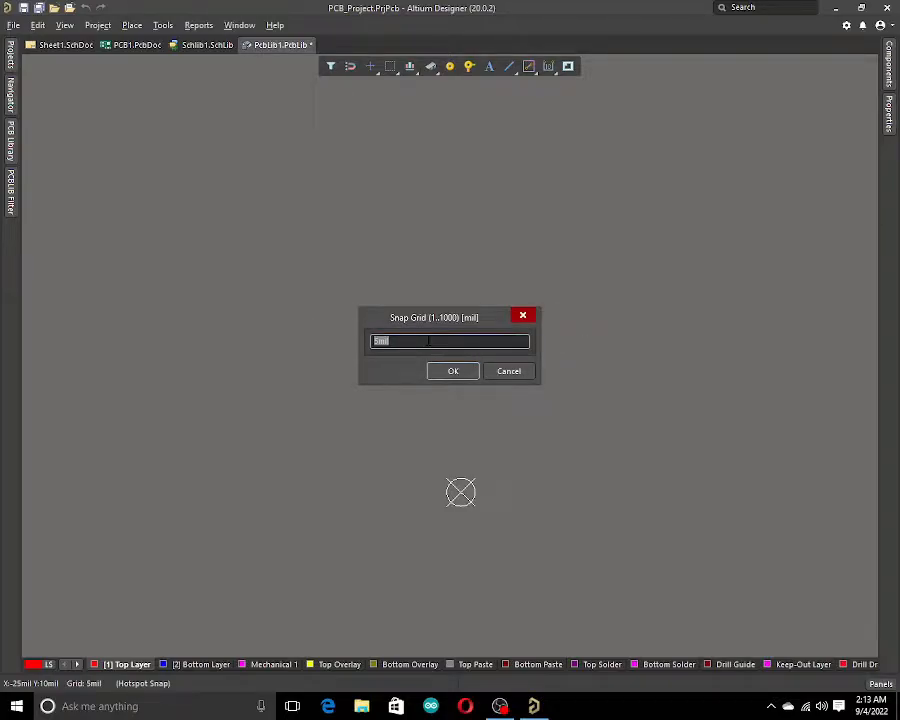
type("100")
left_click(444, 370)
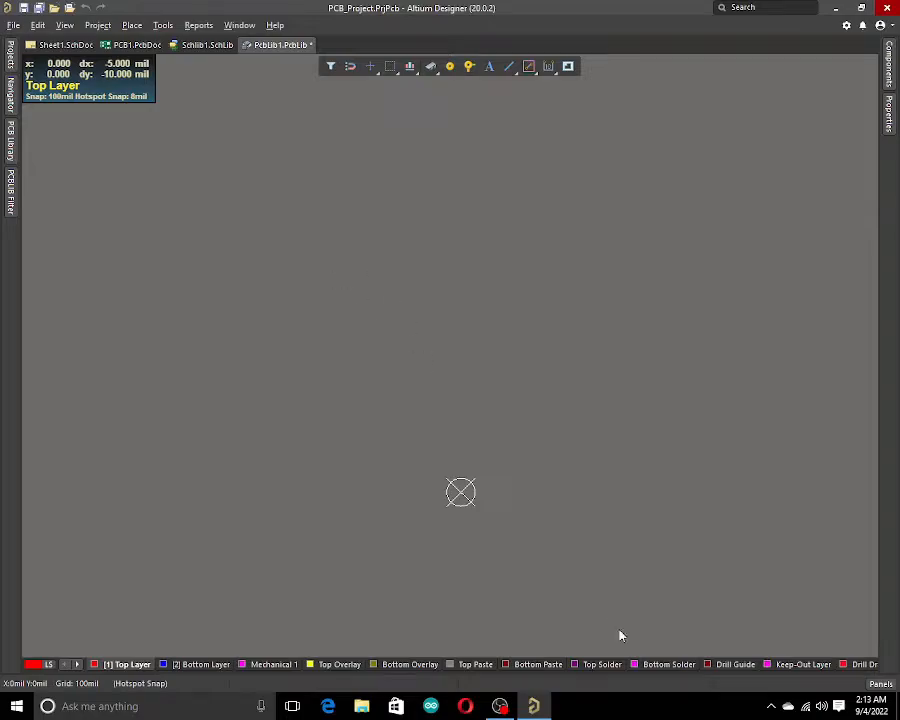
Start placing a pad and review its properties, trying Rectangular, Octagonal and Rounded Rectangle shapes before returning to Round.
scroll(453, 507, "up", 4, "ctrl")
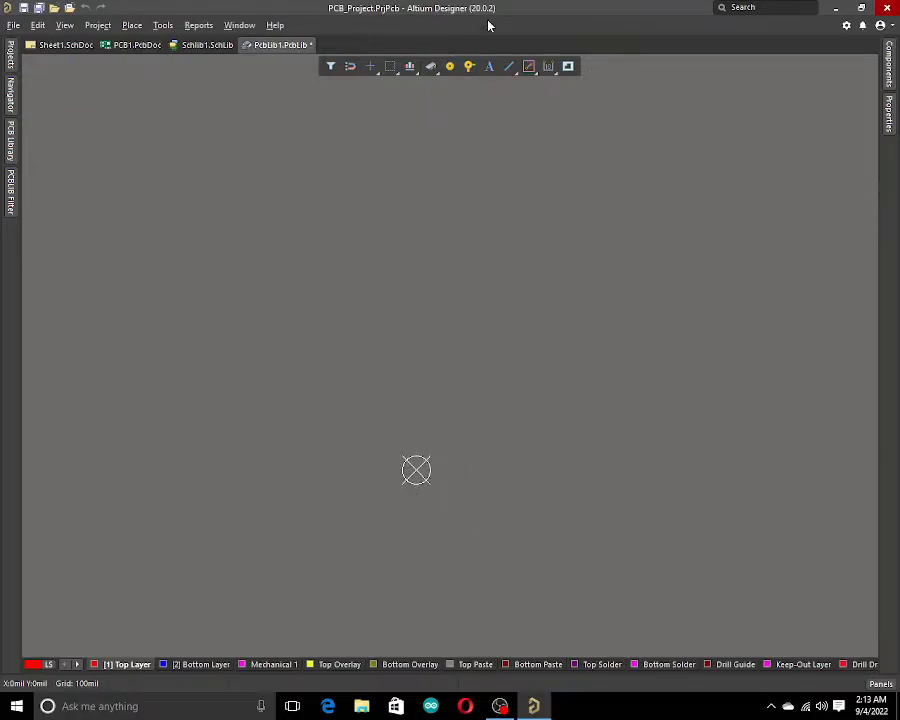
left_click(451, 67)
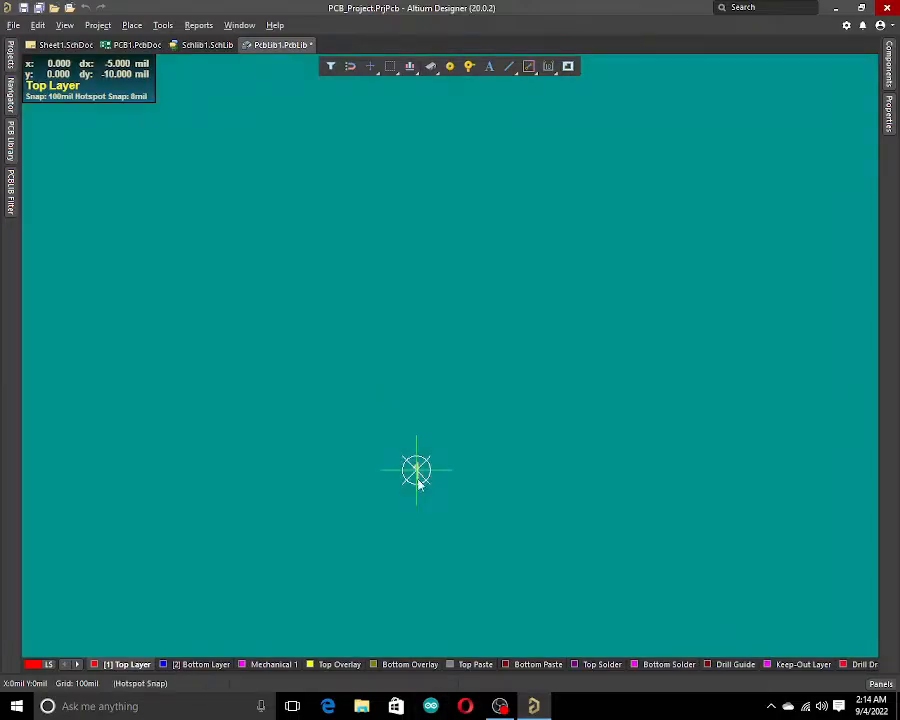
scroll(476, 430, "down", 3, "ctrl")
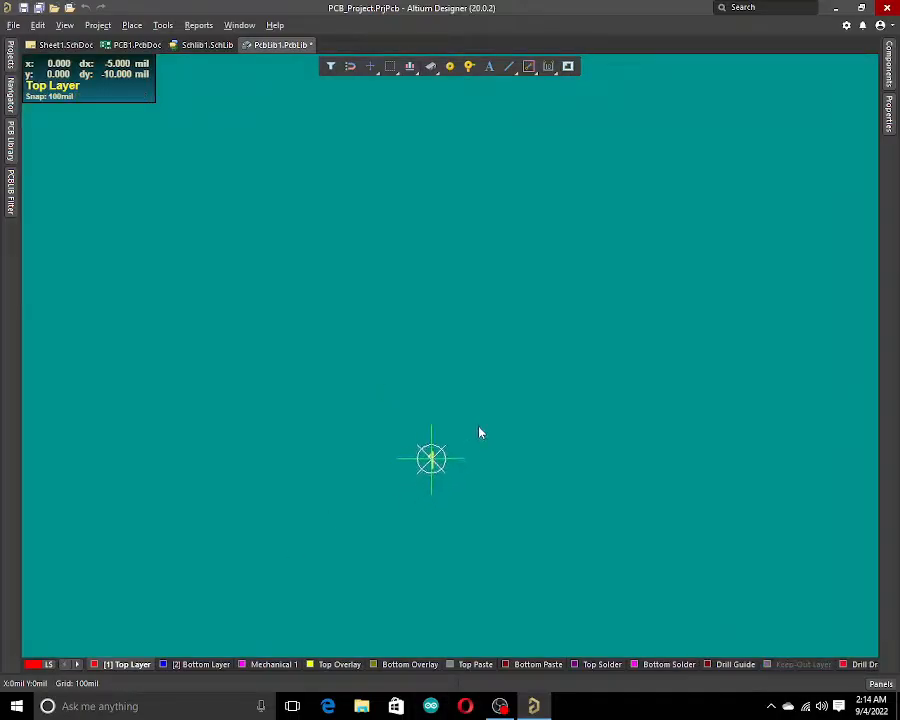
scroll(479, 437, "down", 6, "ctrl")
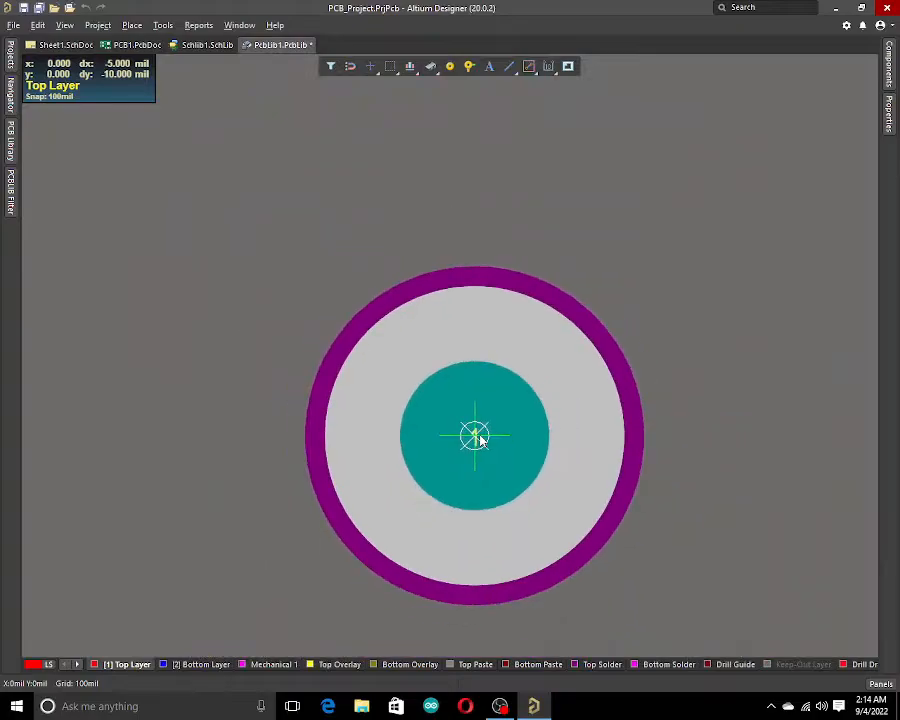
scroll(479, 437, "down", 2, "ctrl")
scroll(406, 416, "down", 4)
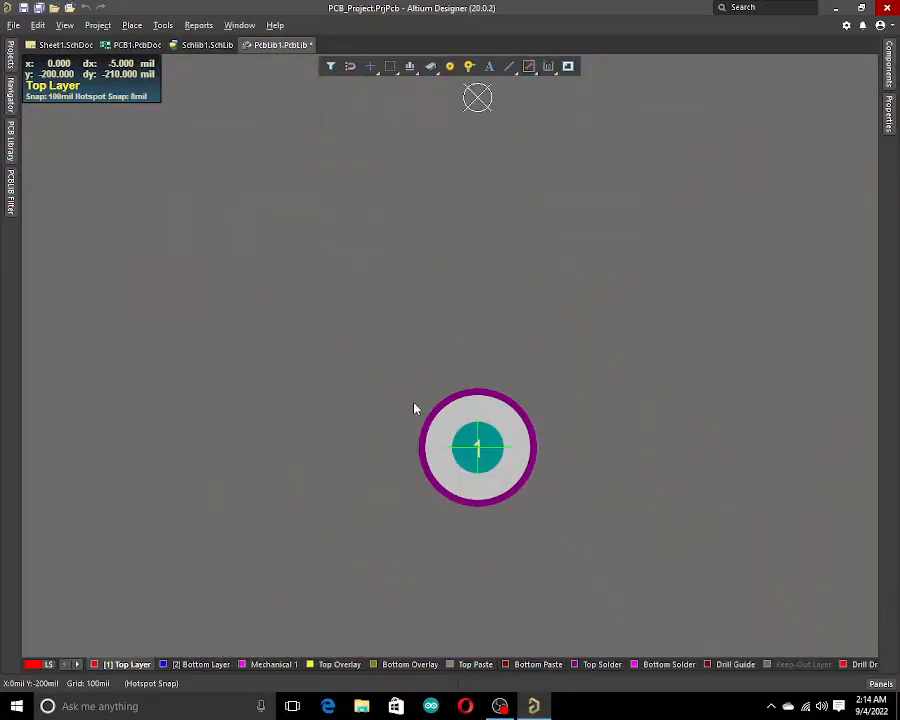
scroll(422, 401, "down", 2, "ctrl")
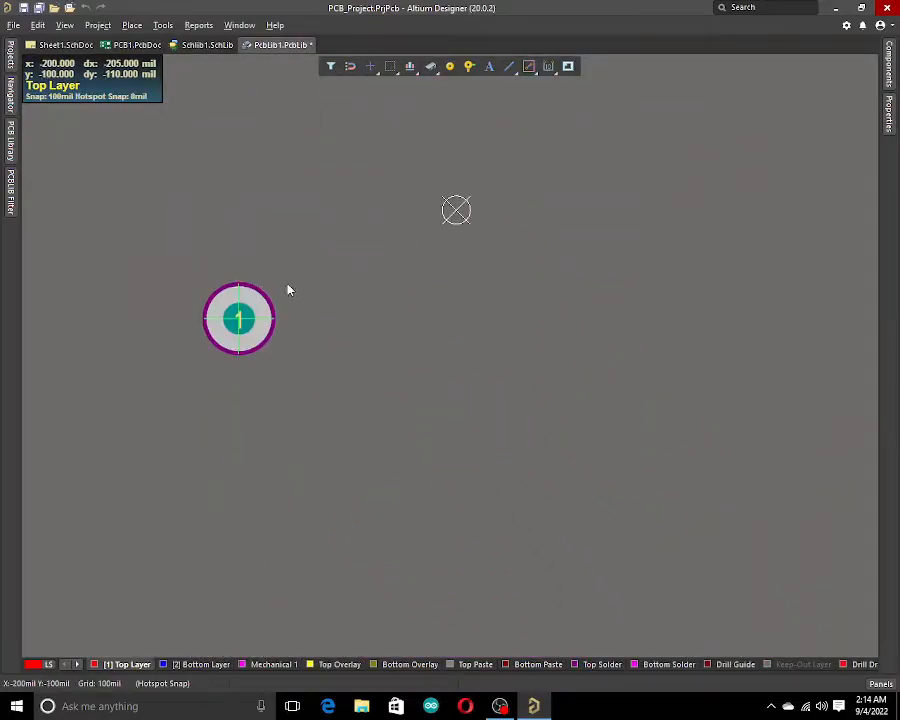
scroll(270, 316, "up", 3, "ctrl")
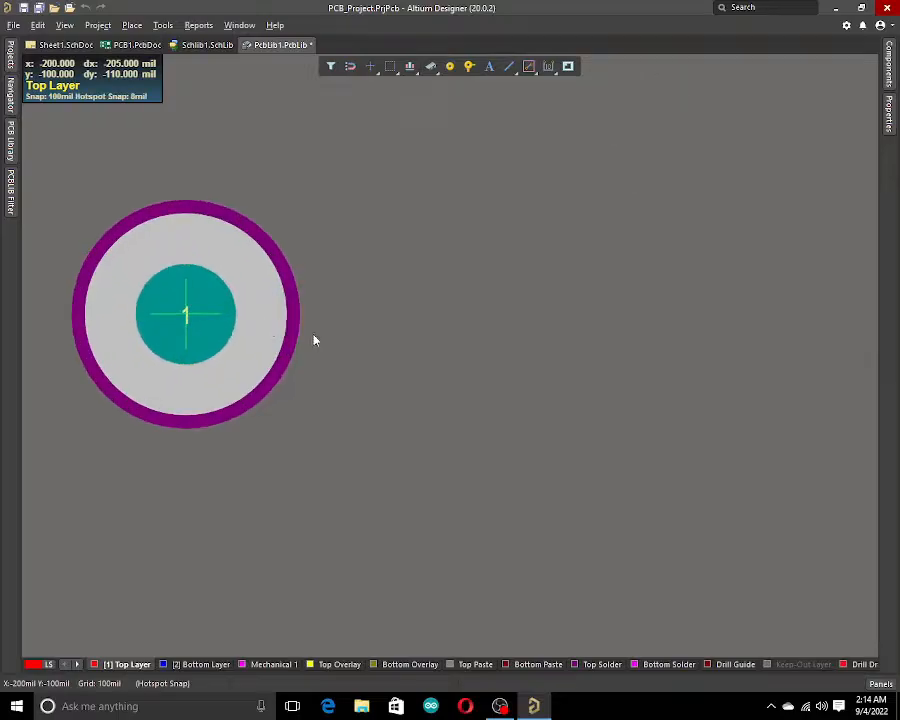
key("Tab")
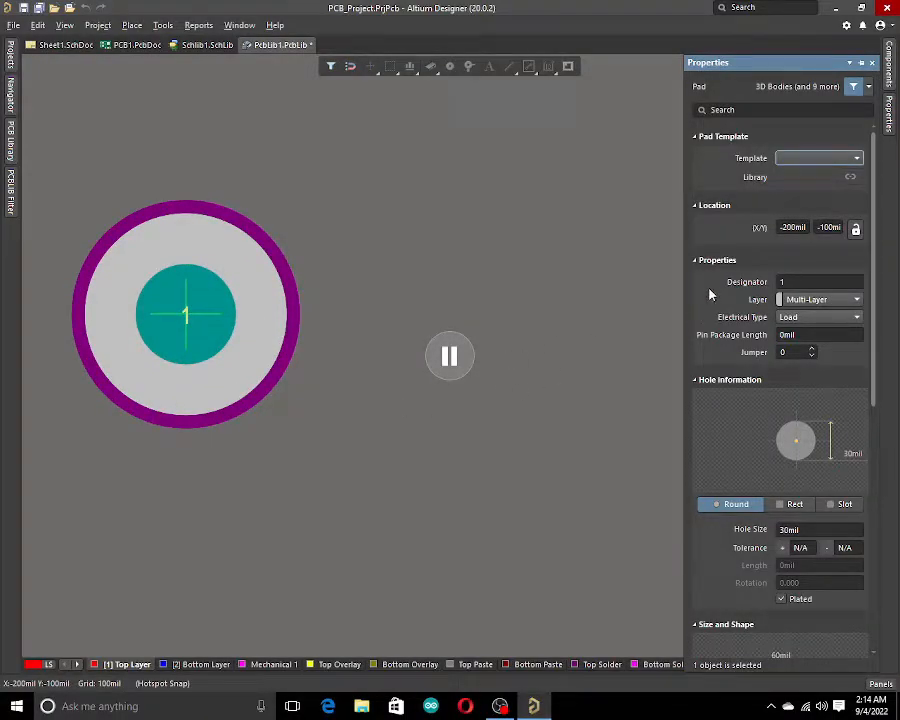
left_click(800, 282)
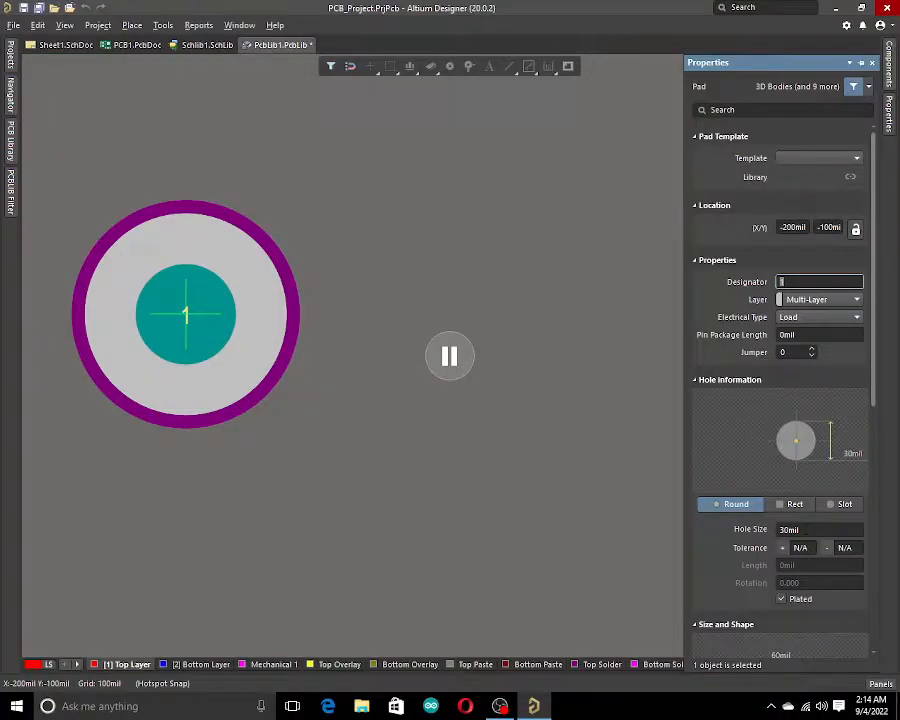
left_click(800, 529)
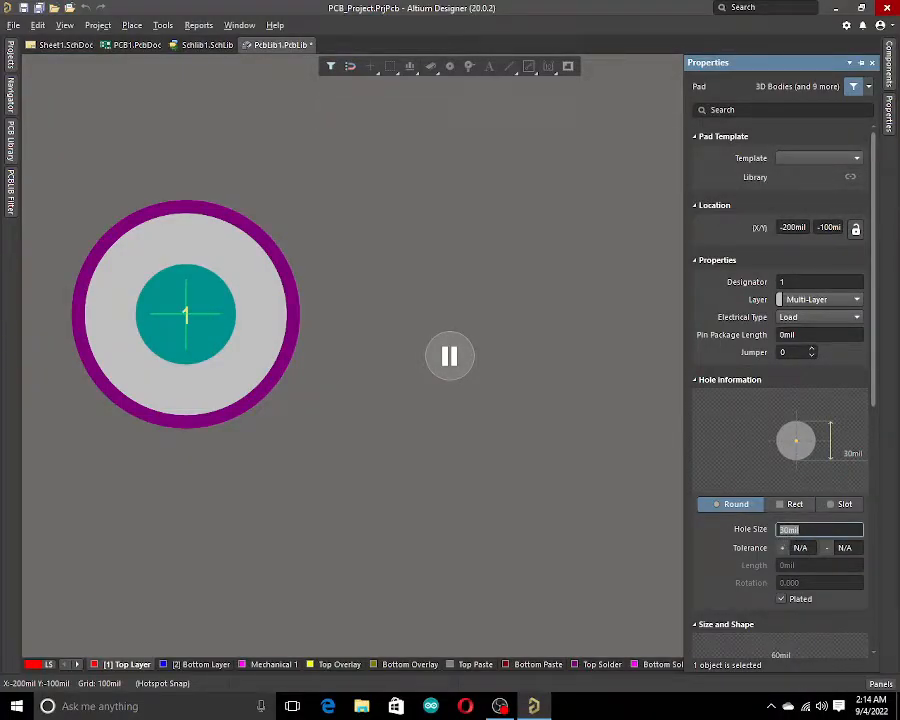
left_click(816, 530)
scroll(835, 537, "down", 1)
scroll(835, 537, "down", 2)
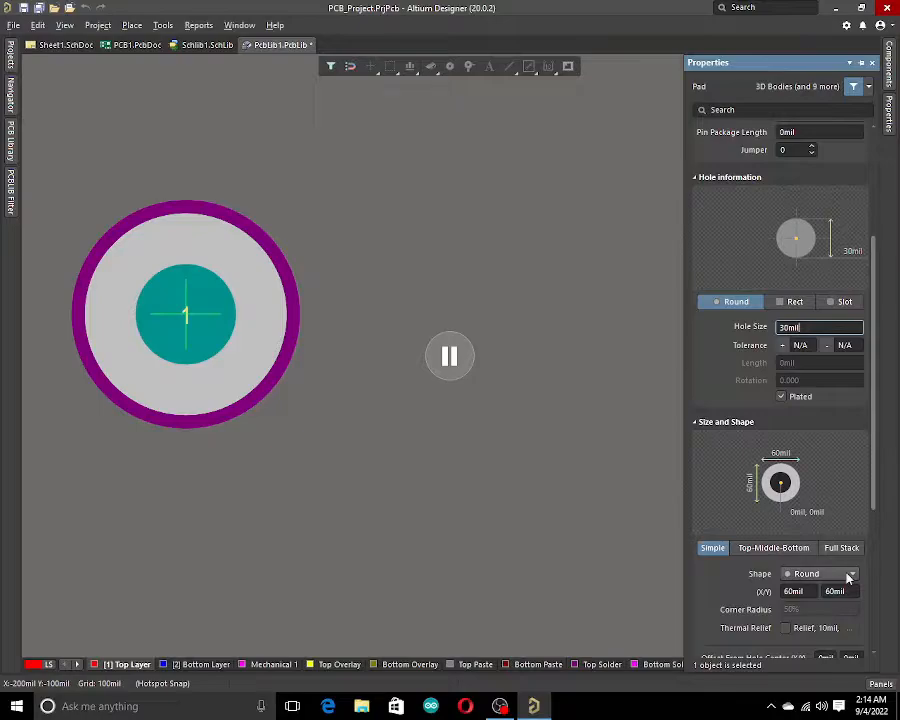
left_click(849, 574)
left_click(836, 601)
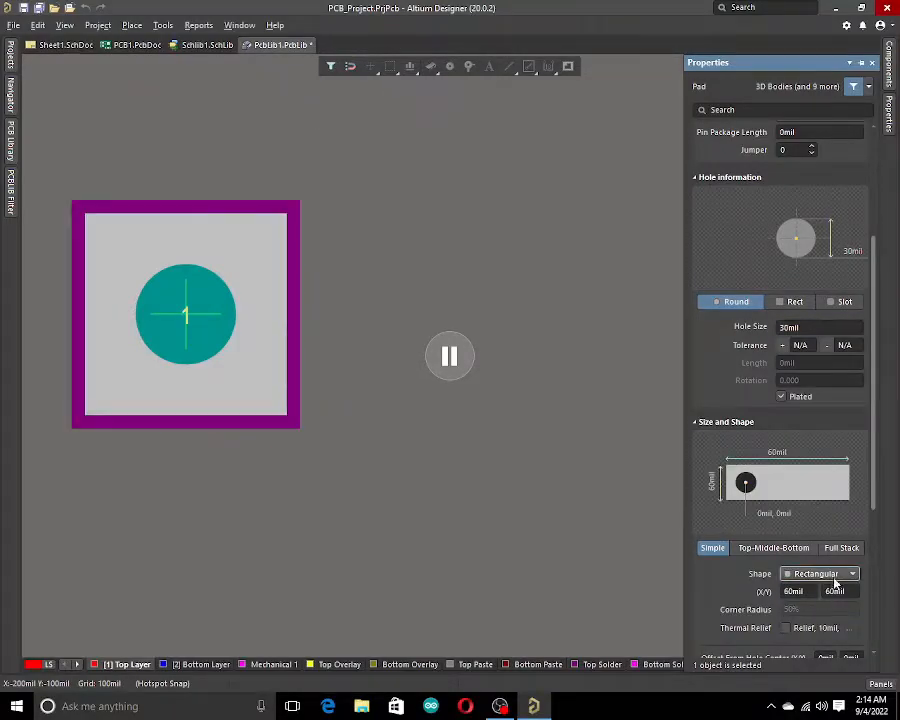
left_click(838, 578)
left_click(826, 612)
left_click(826, 578)
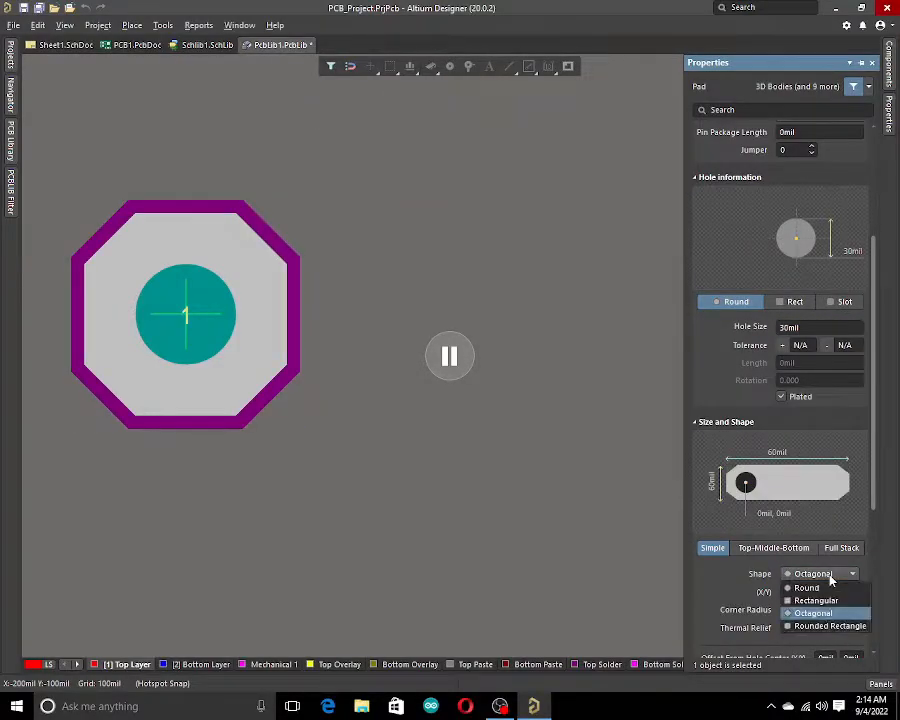
left_click(830, 627)
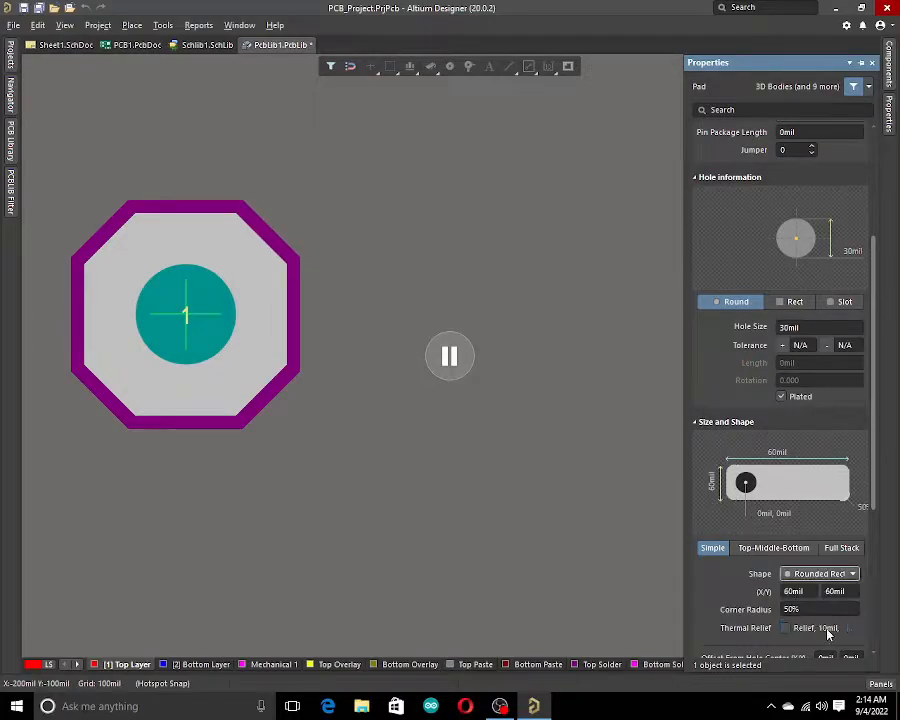
left_click(841, 573)
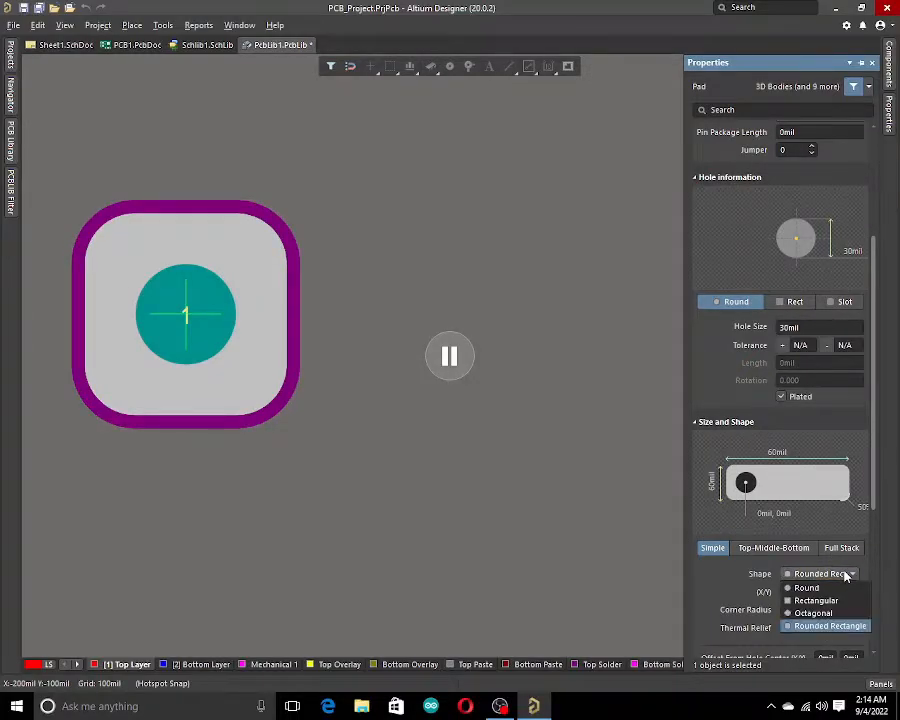
left_click(840, 590)
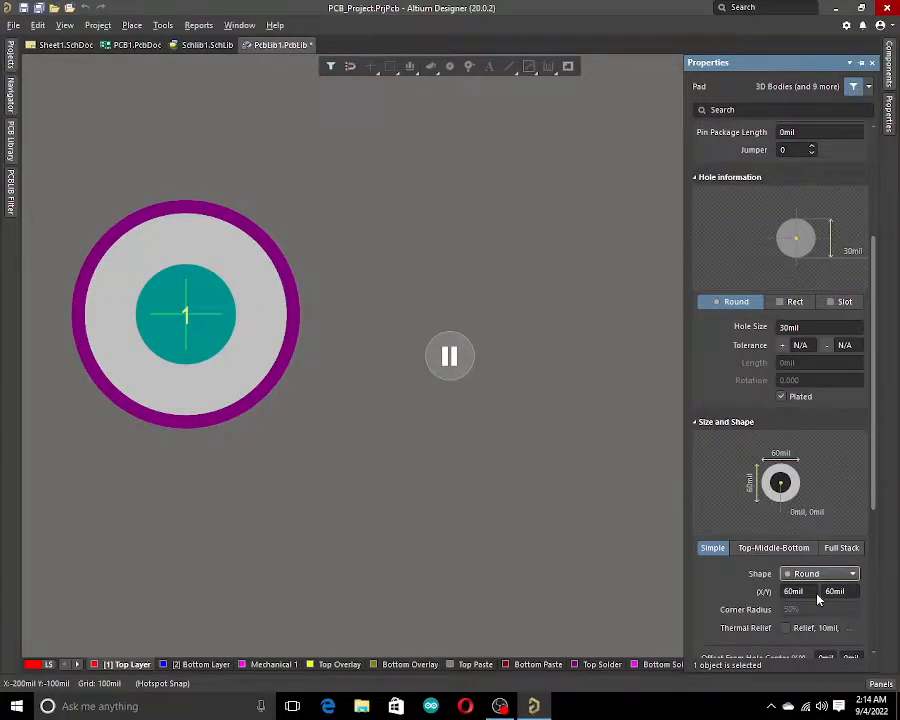
scroll(818, 598, "down", 2)
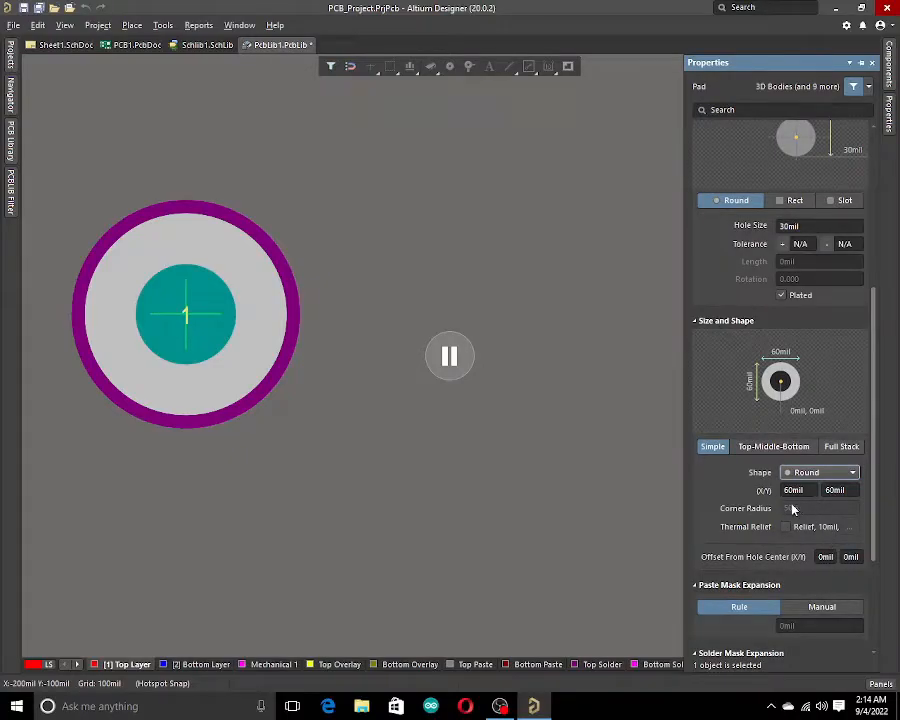
scroll(818, 545, "down", 2)
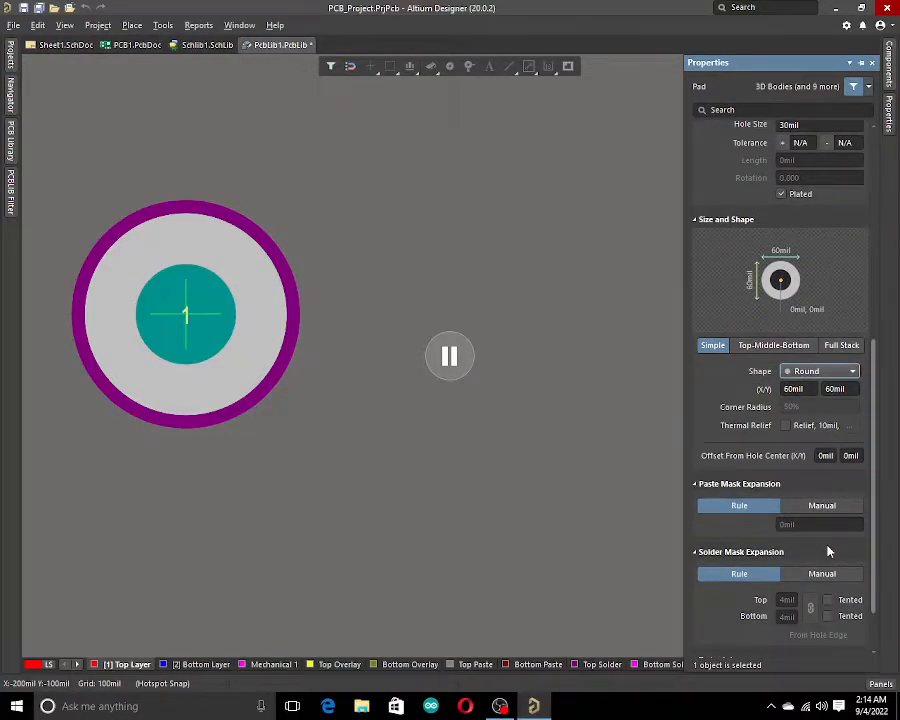
scroll(826, 546, "down", 1)
scroll(828, 548, "up", 5)
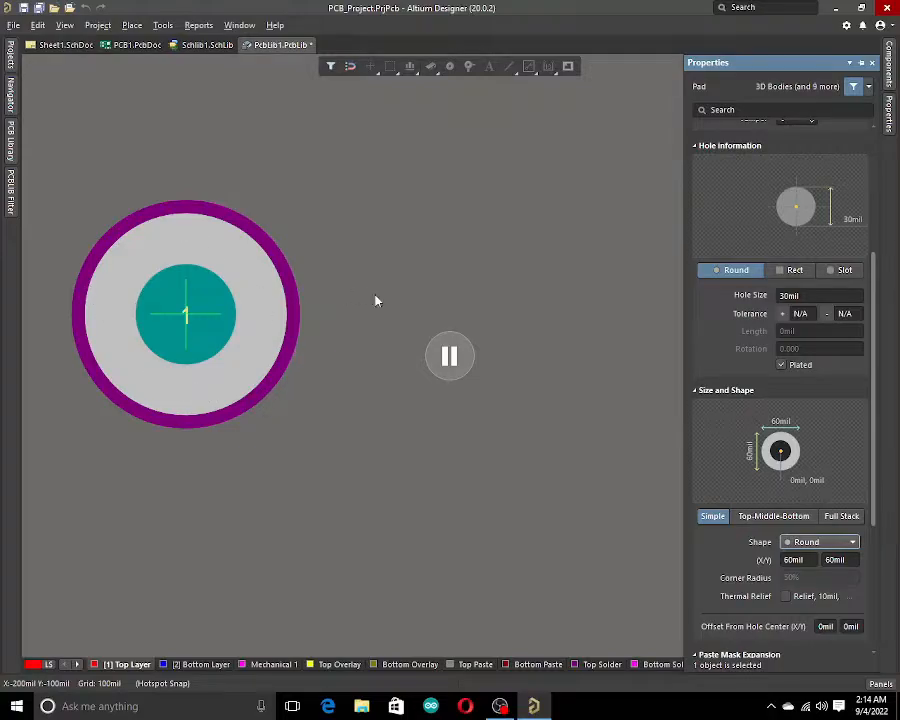
scroll(830, 363, "up", 3)
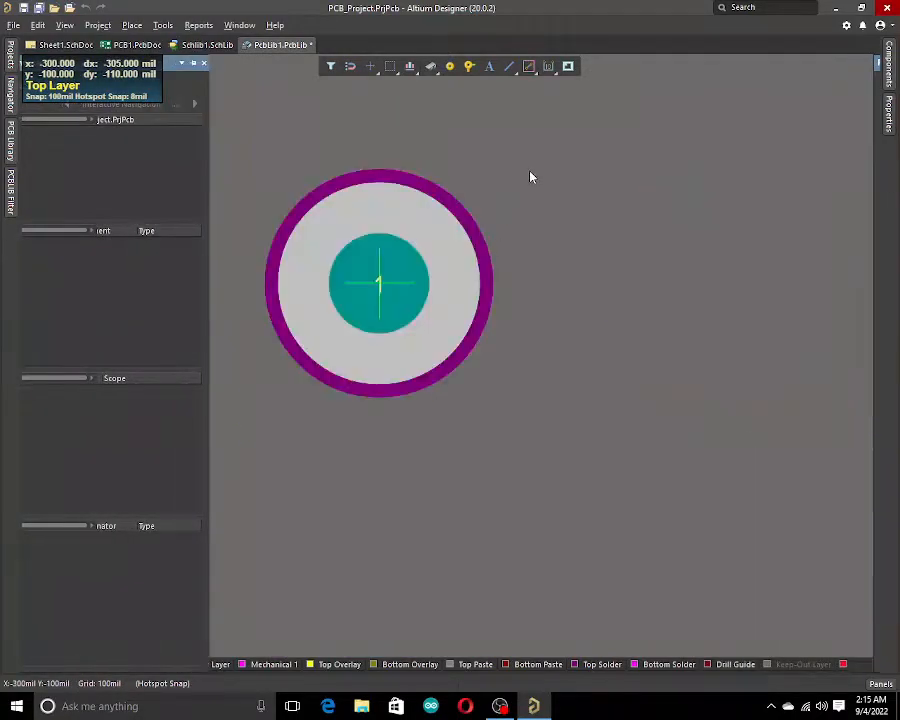
Place pad 1 at (-300, -100) mil and pad 2 at (100, -100) mil, then end pad placement.
left_click(715, 285)
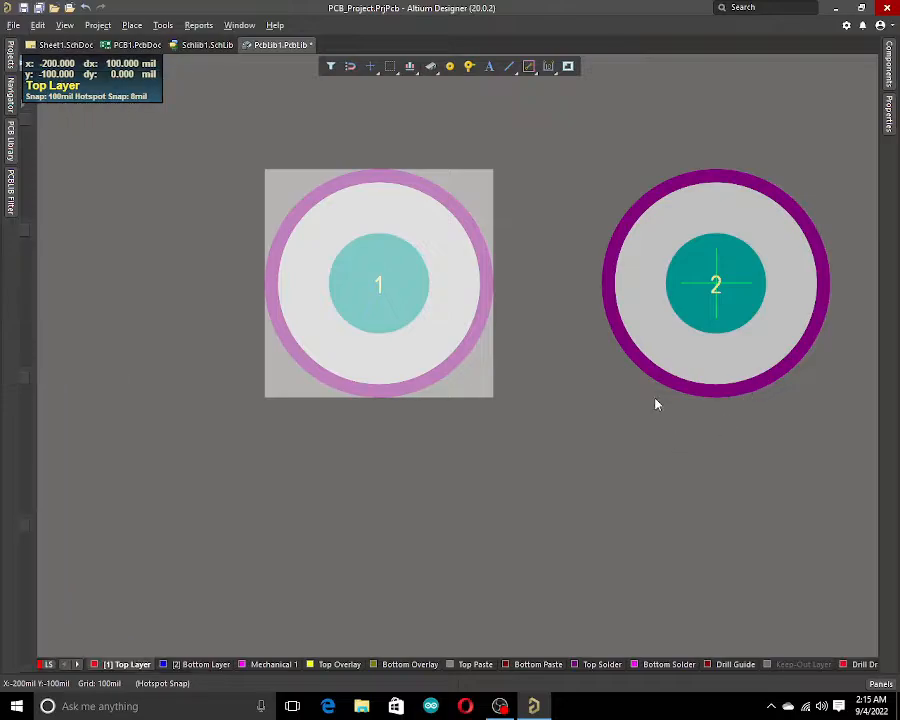
scroll(649, 390, "down", 2)
scroll(644, 394, "down", 2, "ctrl")
scroll(612, 406, "down", 5, "shift")
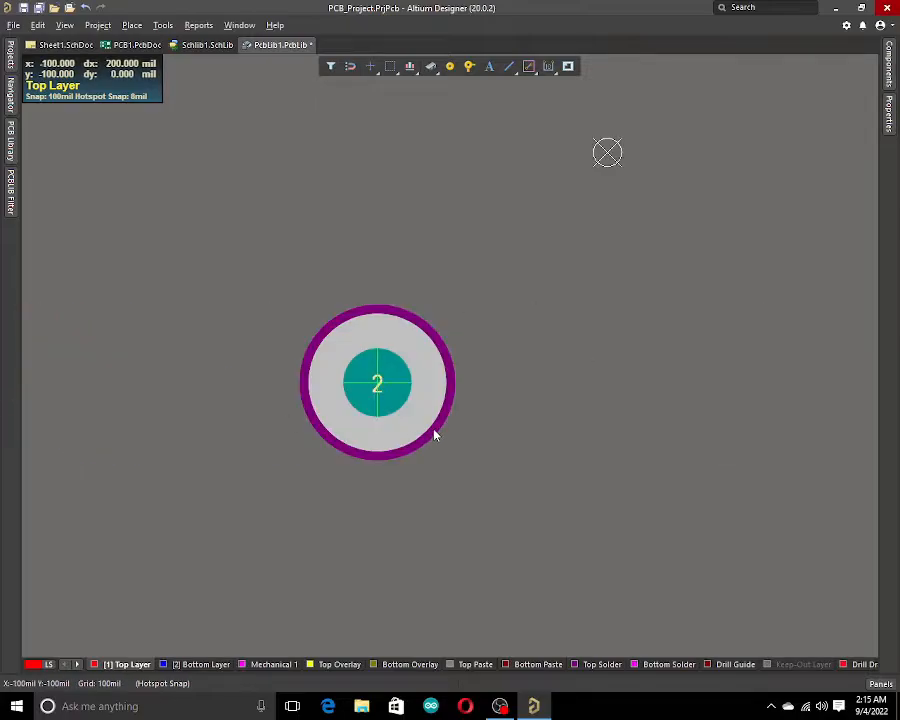
scroll(434, 430, "down", 2, "ctrl")
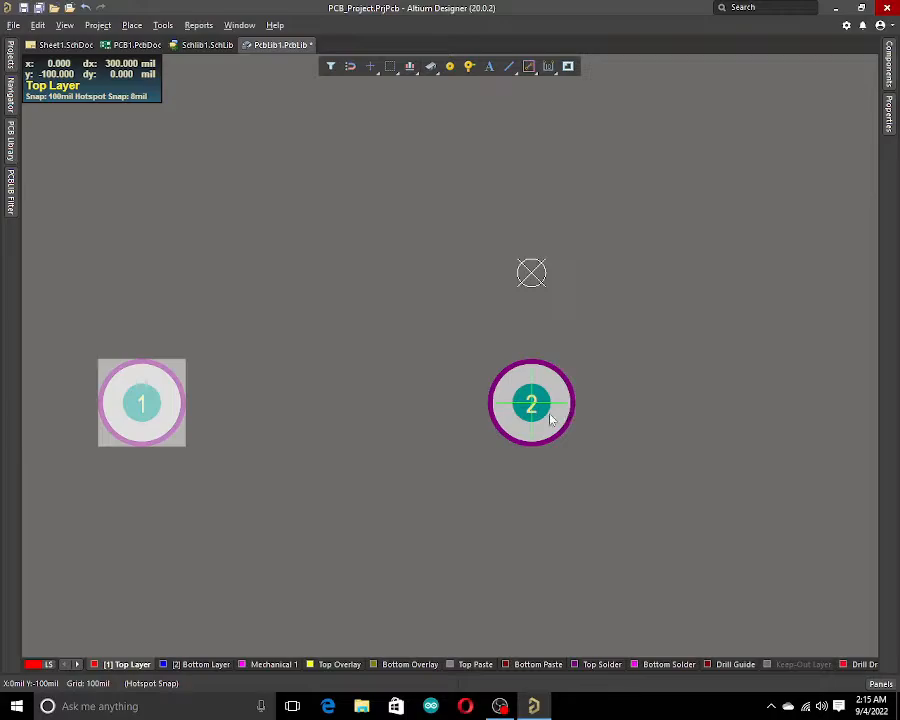
right_click(608, 417)
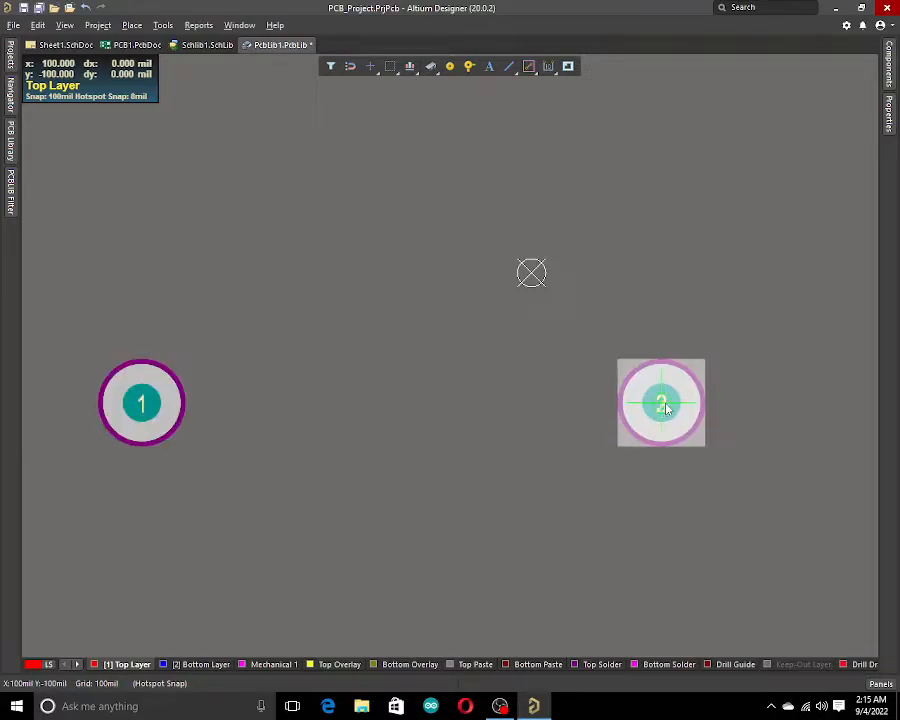
left_click(505, 452)
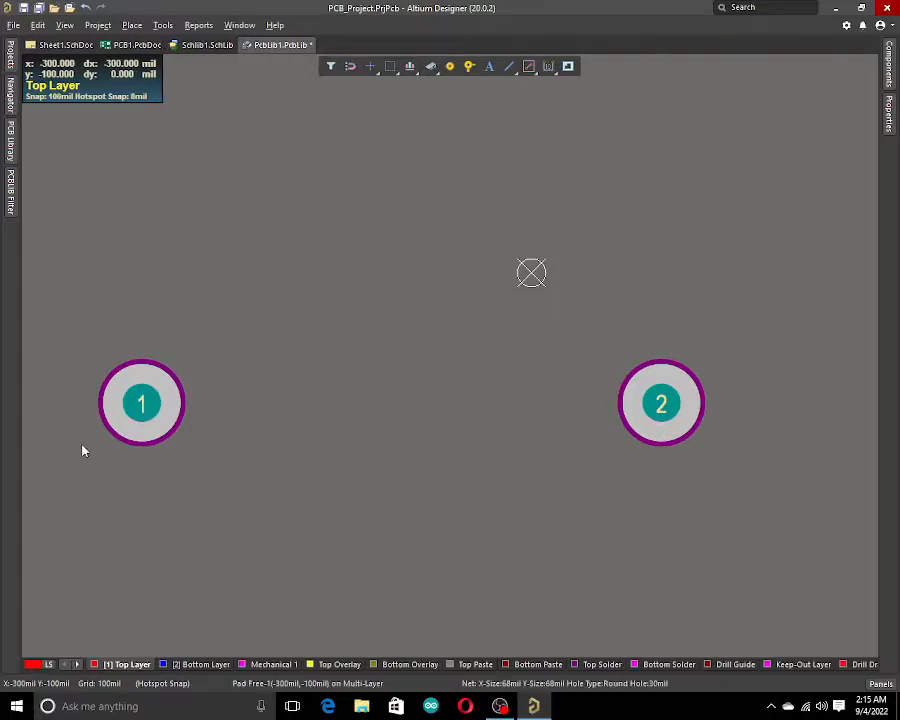
Inspect the properties of pads 1 and 2, then toggle the display units to millimetres.
double_click(167, 421)
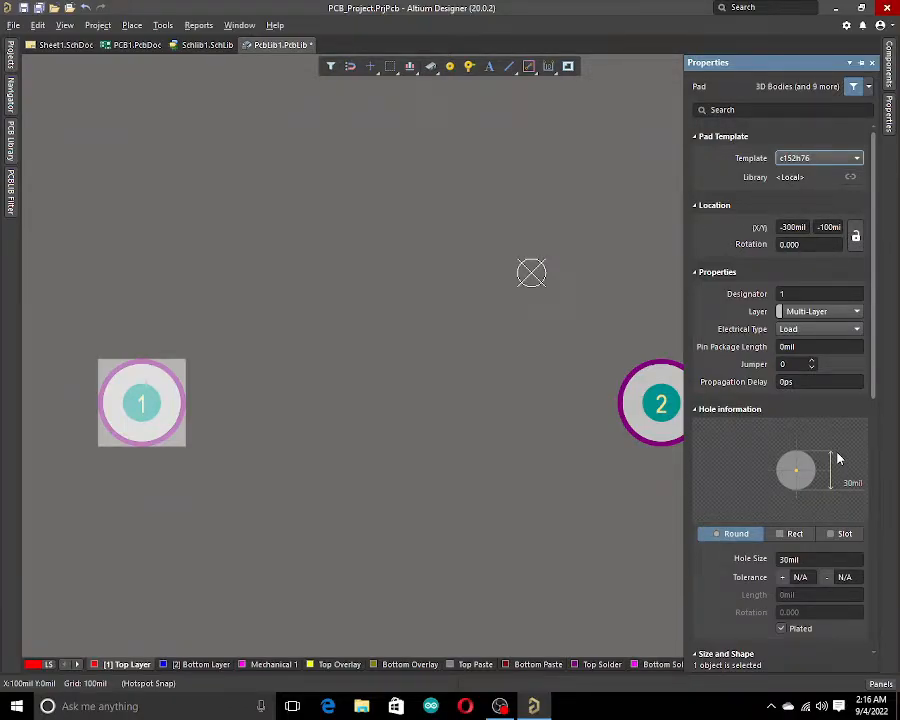
left_click(635, 531)
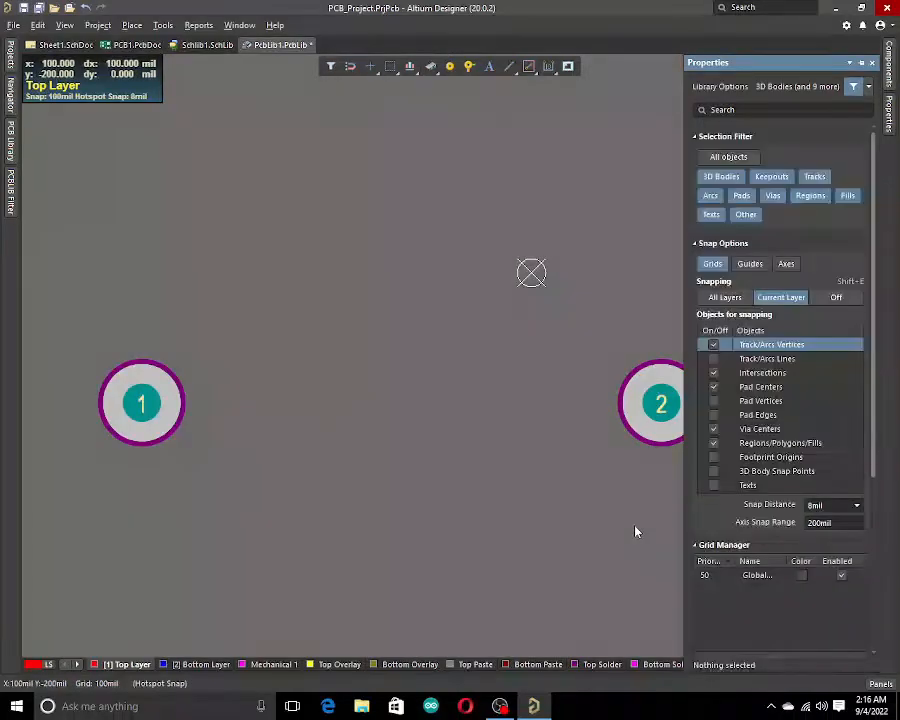
left_click(657, 424)
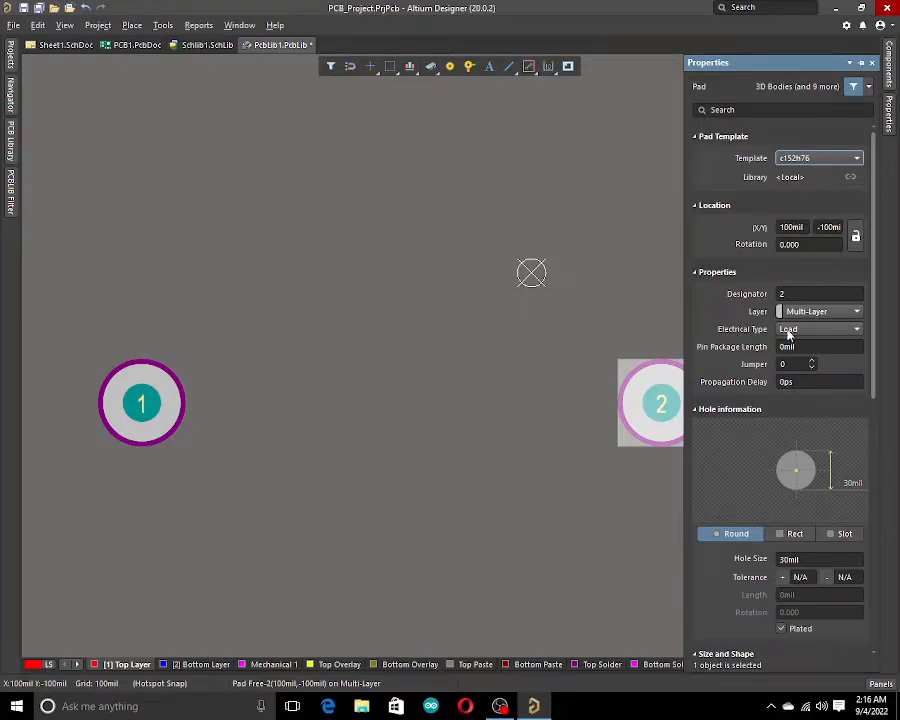
left_click(548, 577)
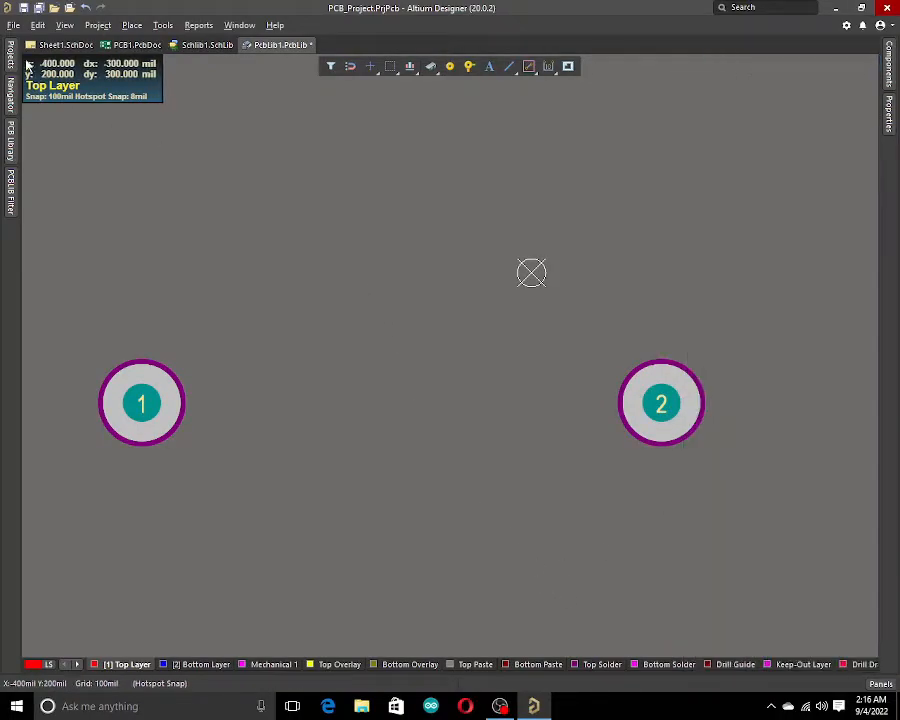
left_click(65, 25)
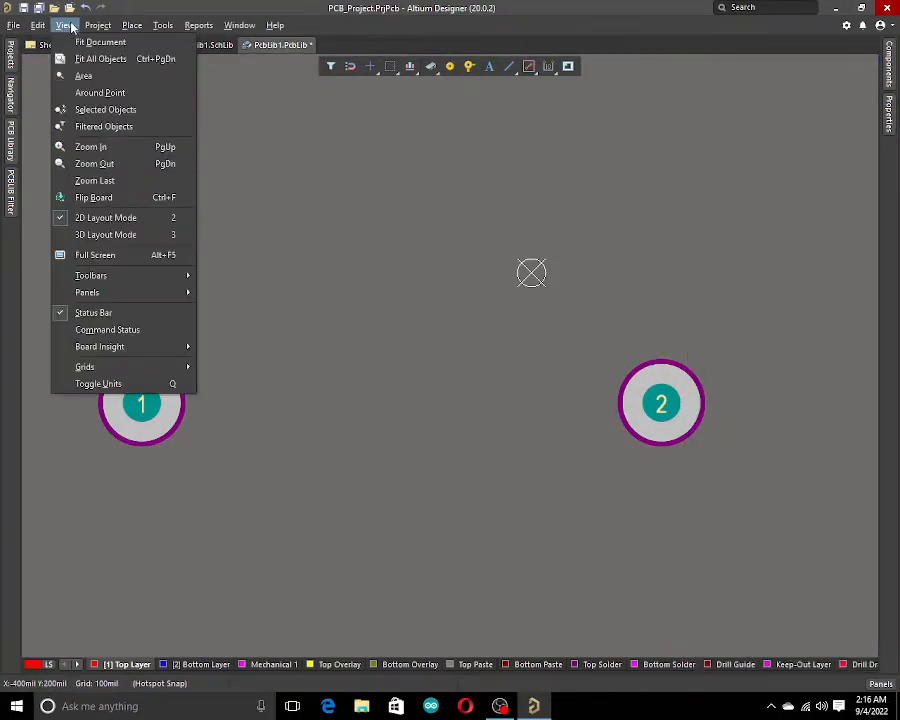
left_click(117, 385)
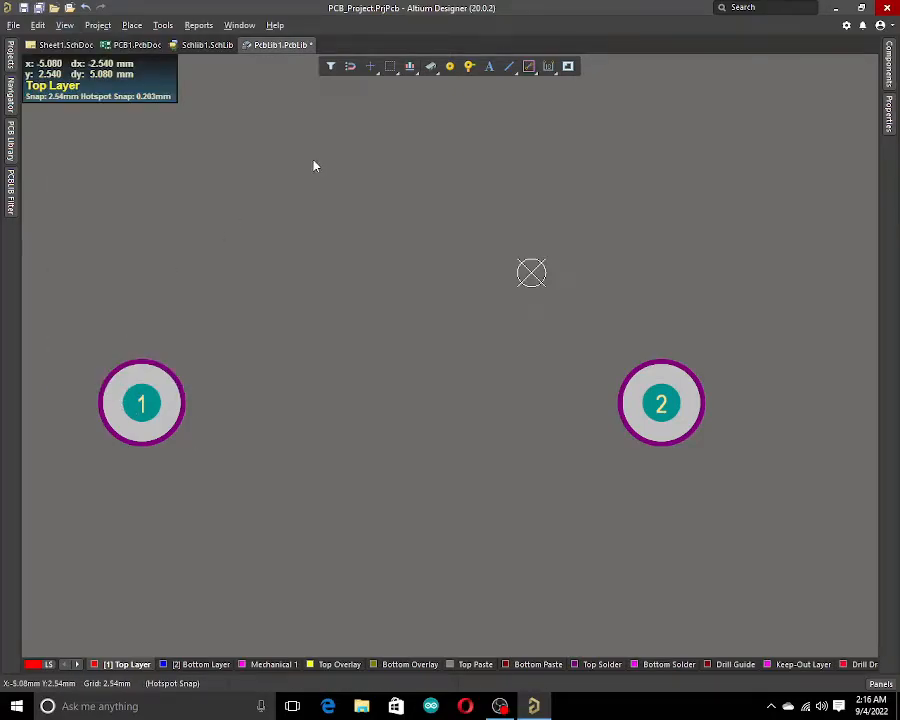
Open pad 1's properties to inspect its location.
right_click(314, 164)
left_click(273, 295)
left_click(141, 402)
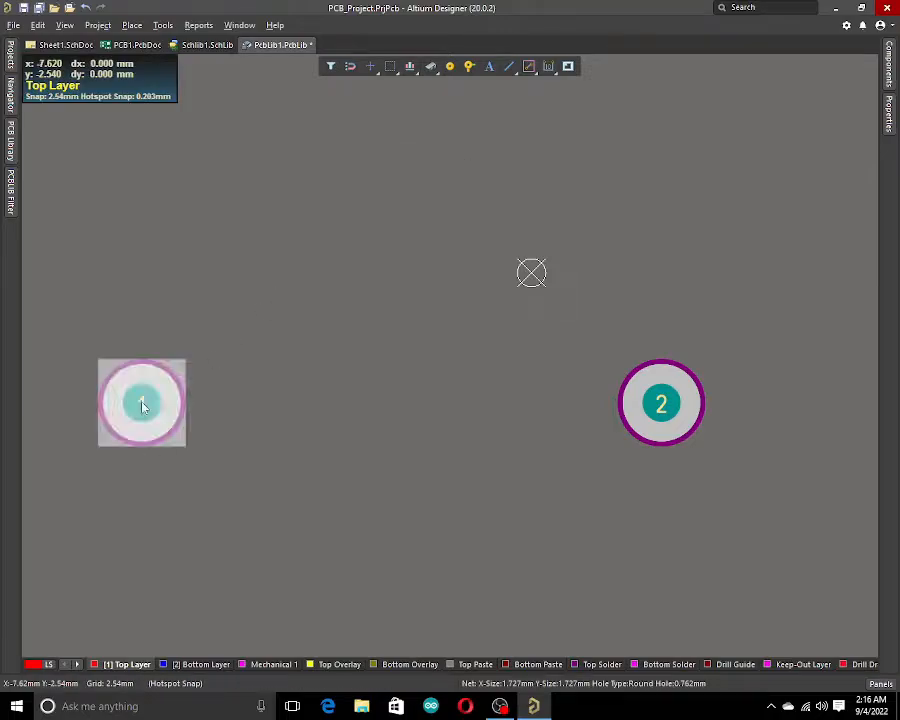
double_click(141, 402)
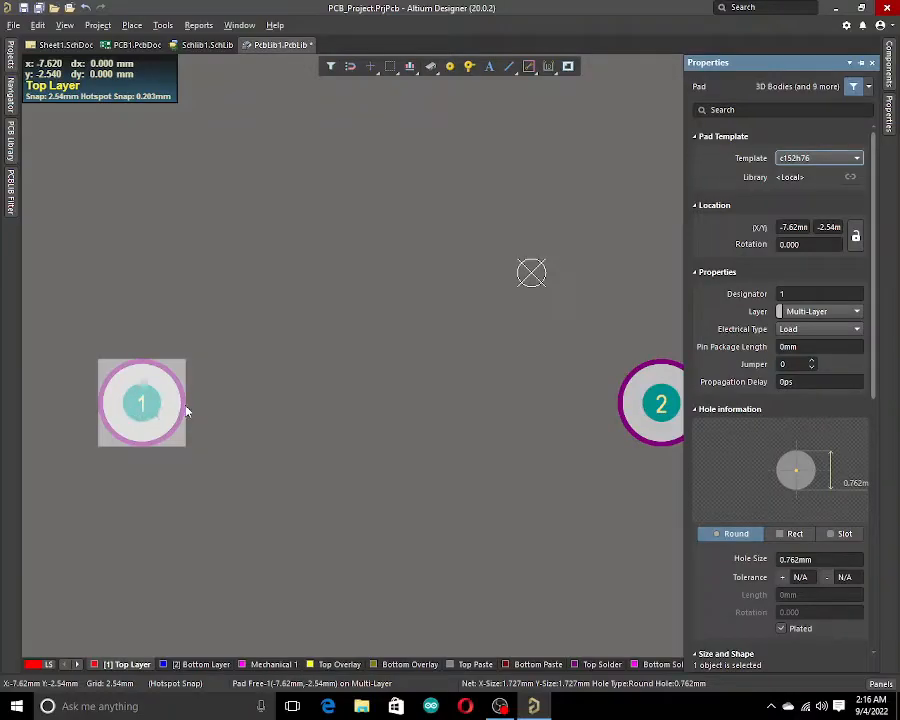
Move pad 2 by setting its X location to 3.62 mm.
left_click(350, 385)
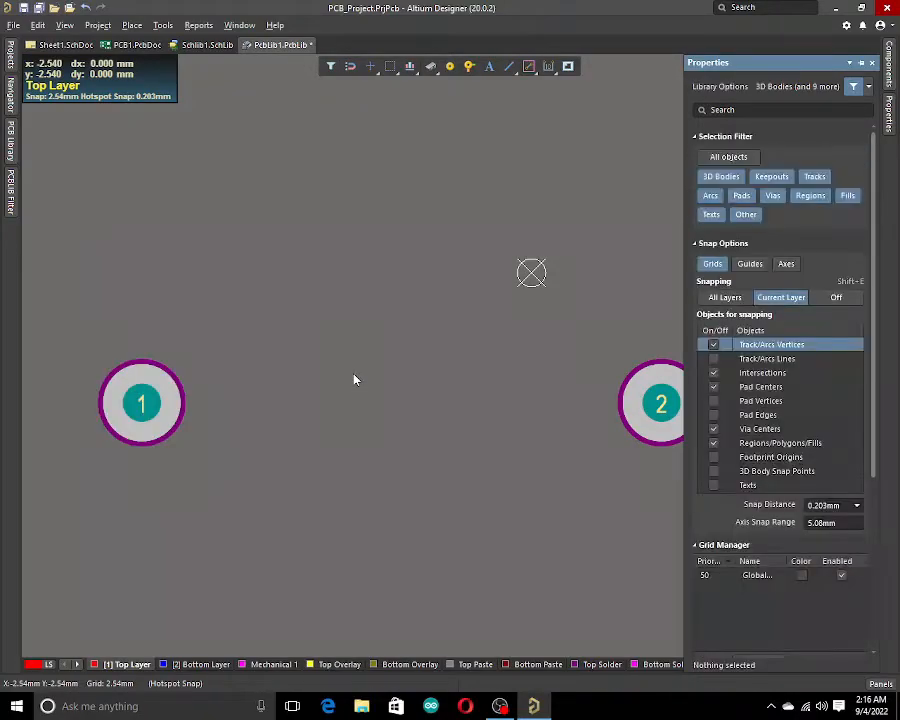
left_click(662, 403)
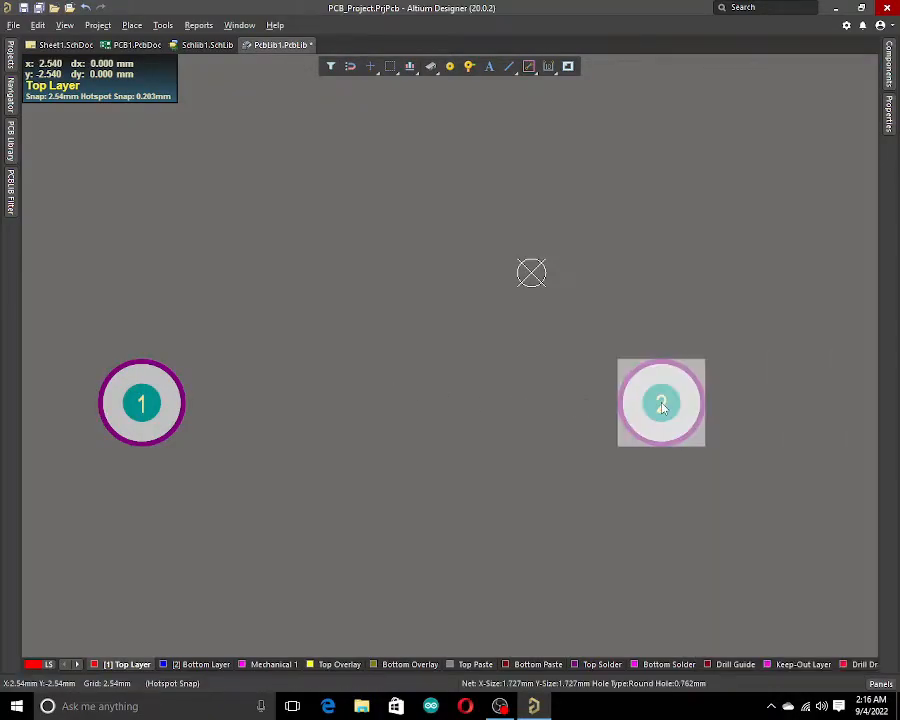
double_click(662, 403)
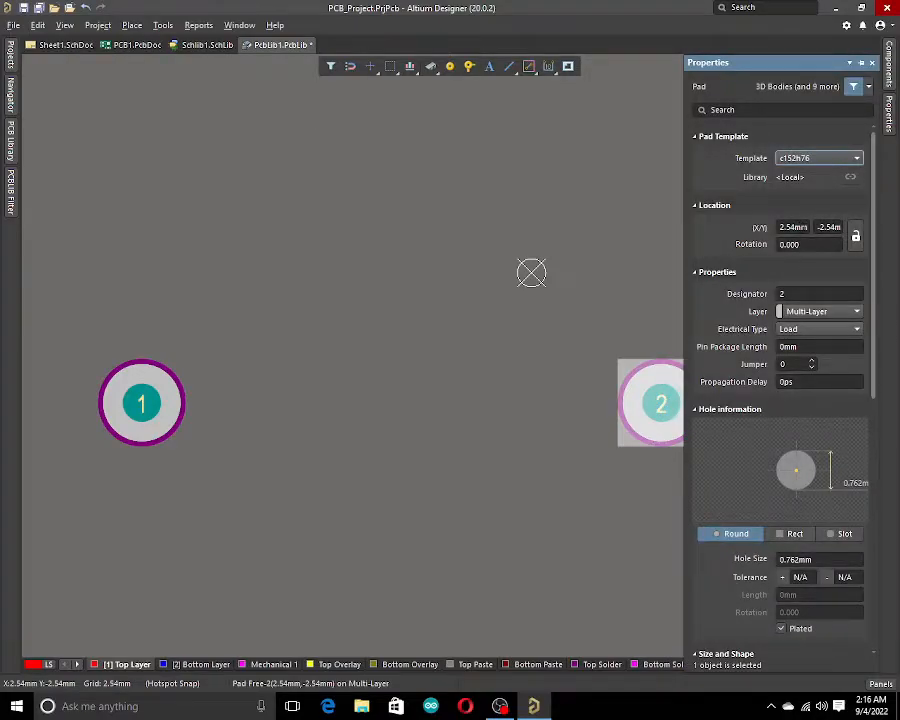
left_click(807, 228)
type("3.62")
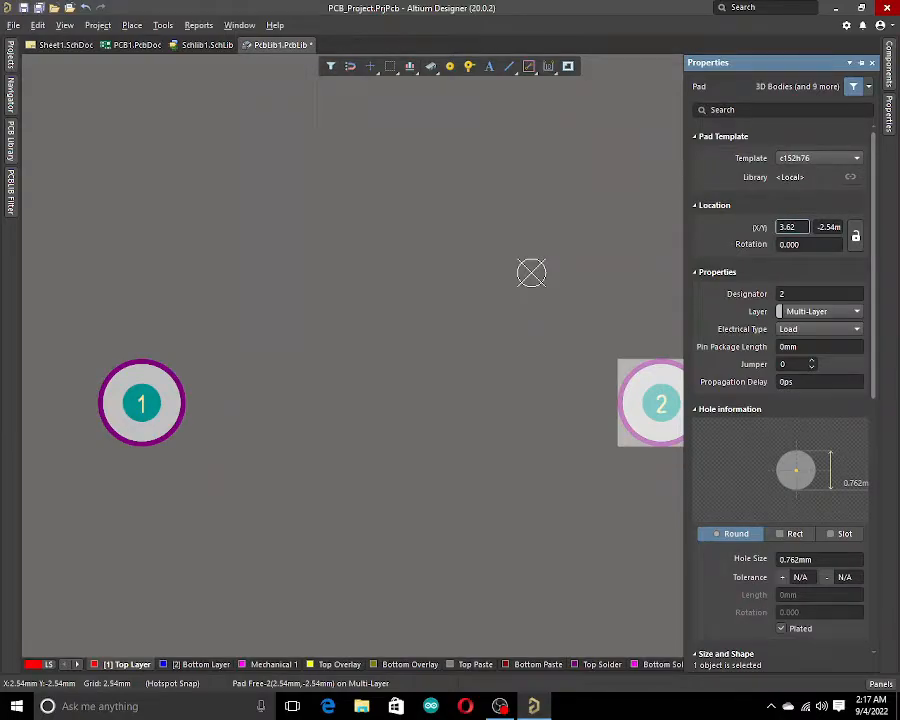
key("Return")
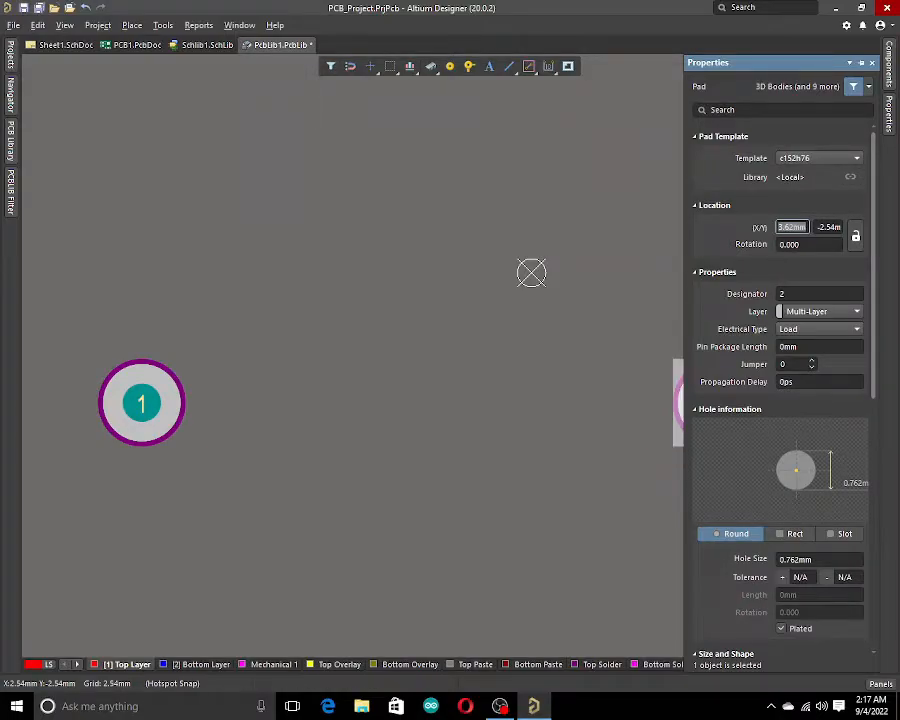
left_click(536, 440)
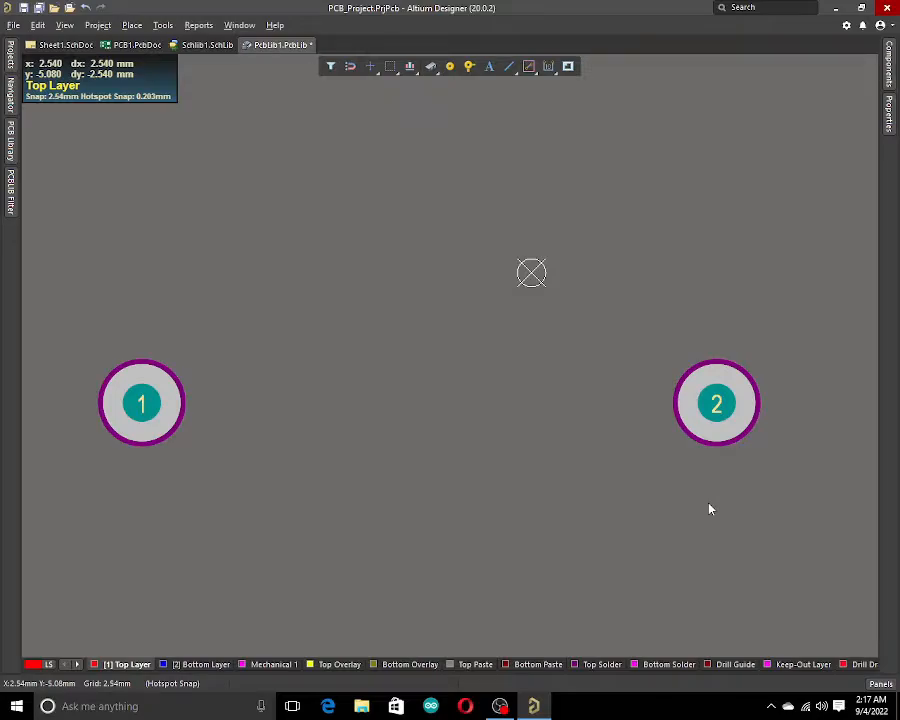
Measure the distance between the centres of pad 1 and pad 2.
key("ctrl+m")
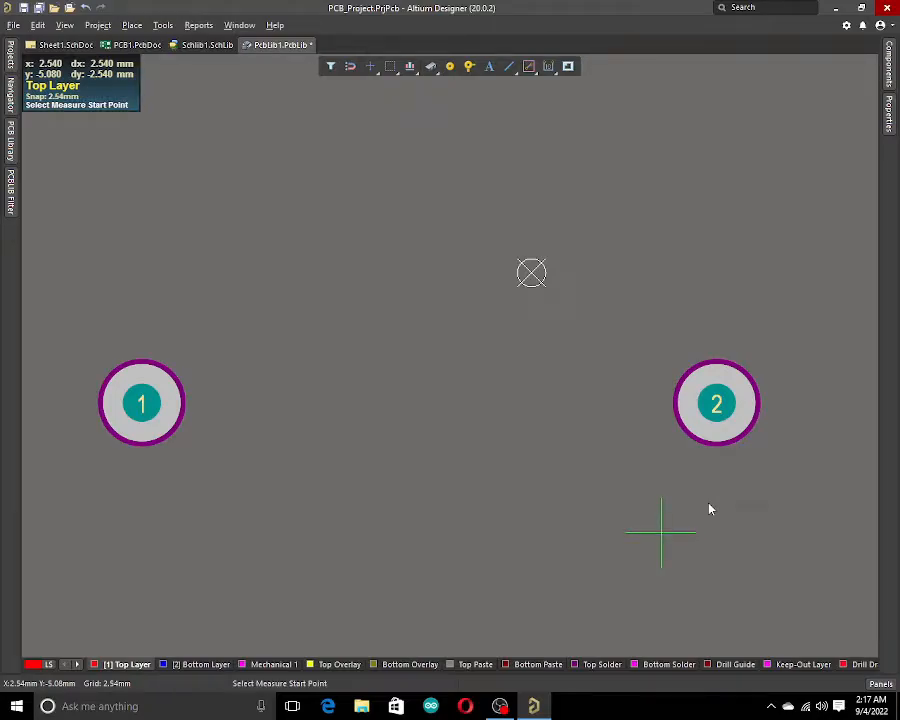
left_click(141, 403)
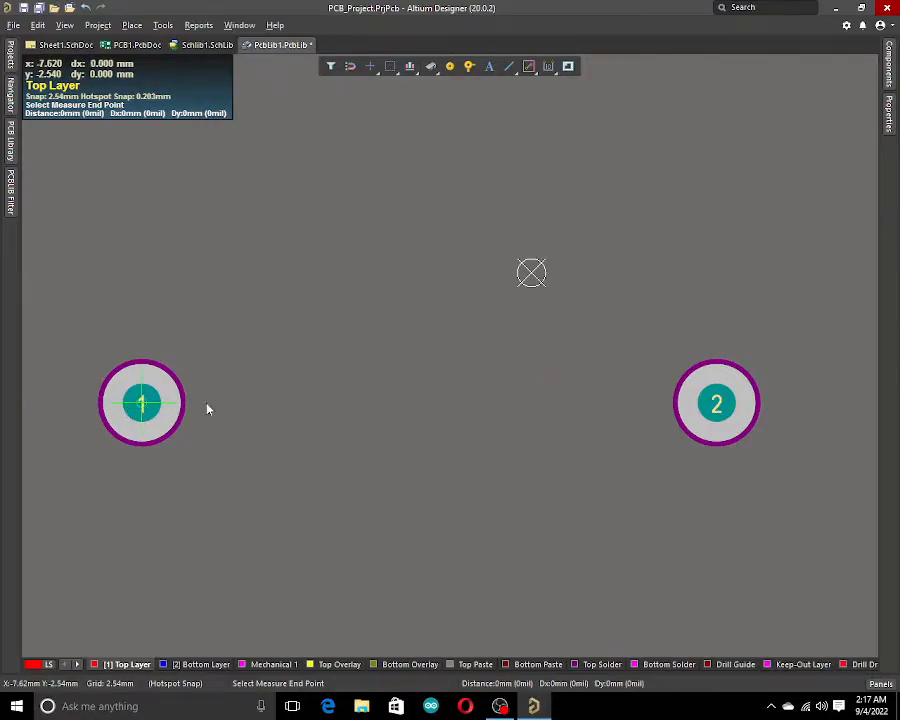
left_click(718, 405)
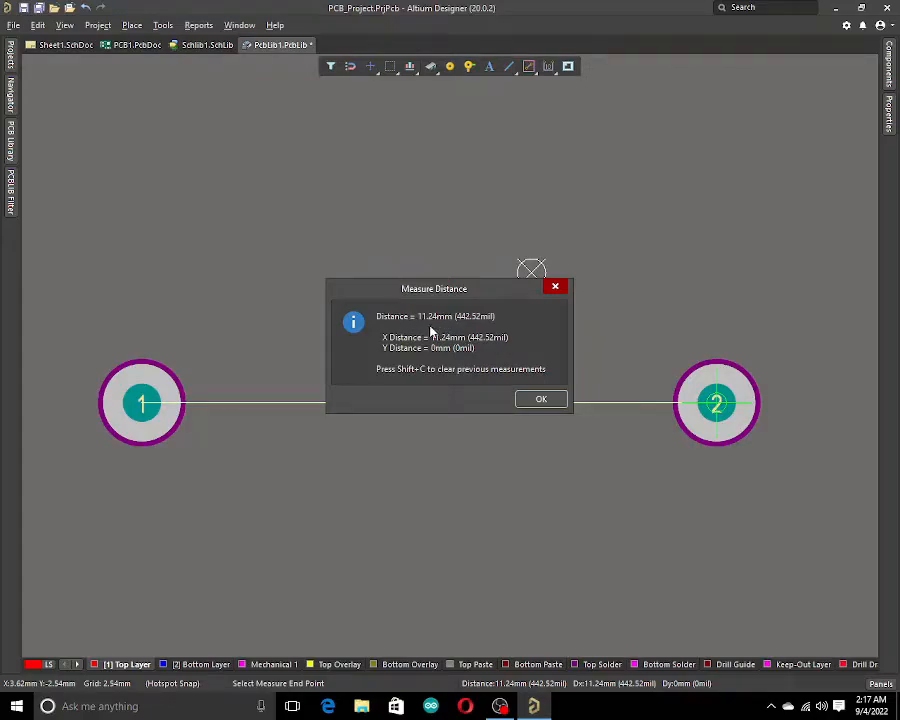
left_click(541, 400)
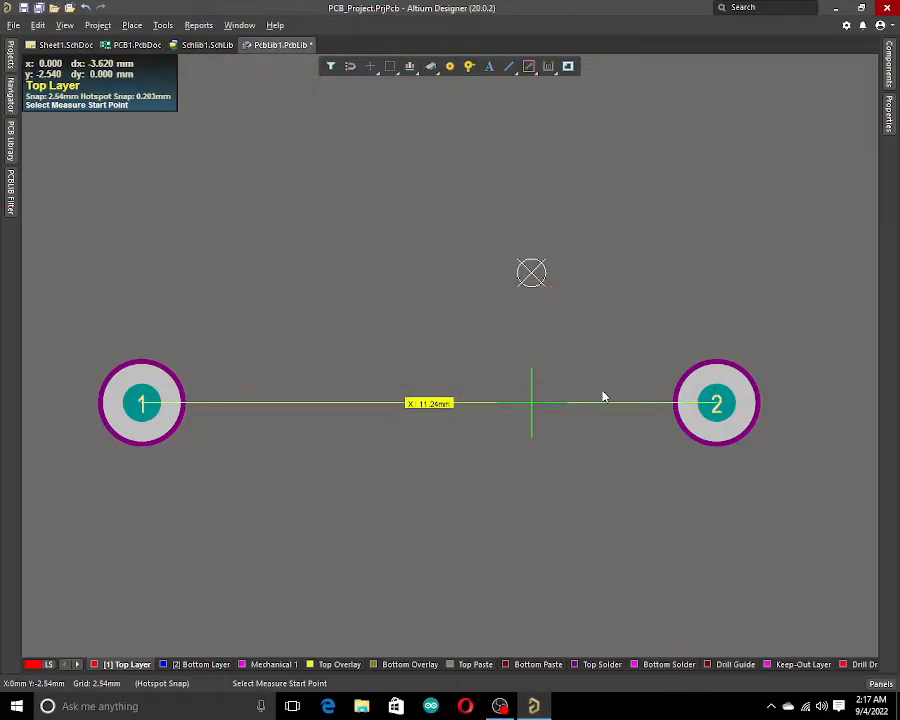
Set pad 2's X location to 2.38 mm after checking pad 1's location.
right_click(702, 405)
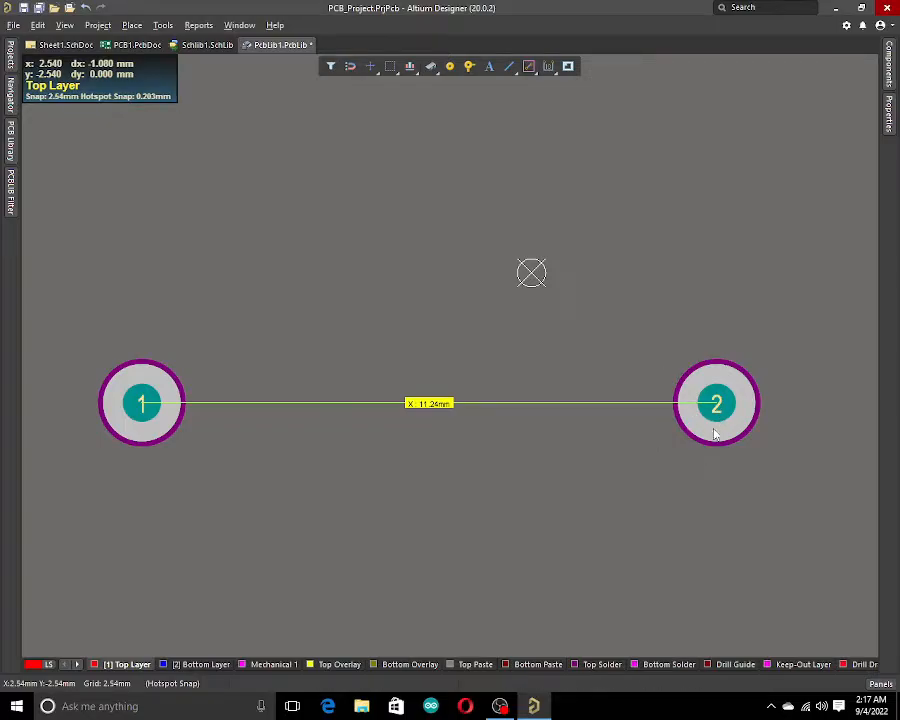
double_click(714, 410)
left_click(791, 227)
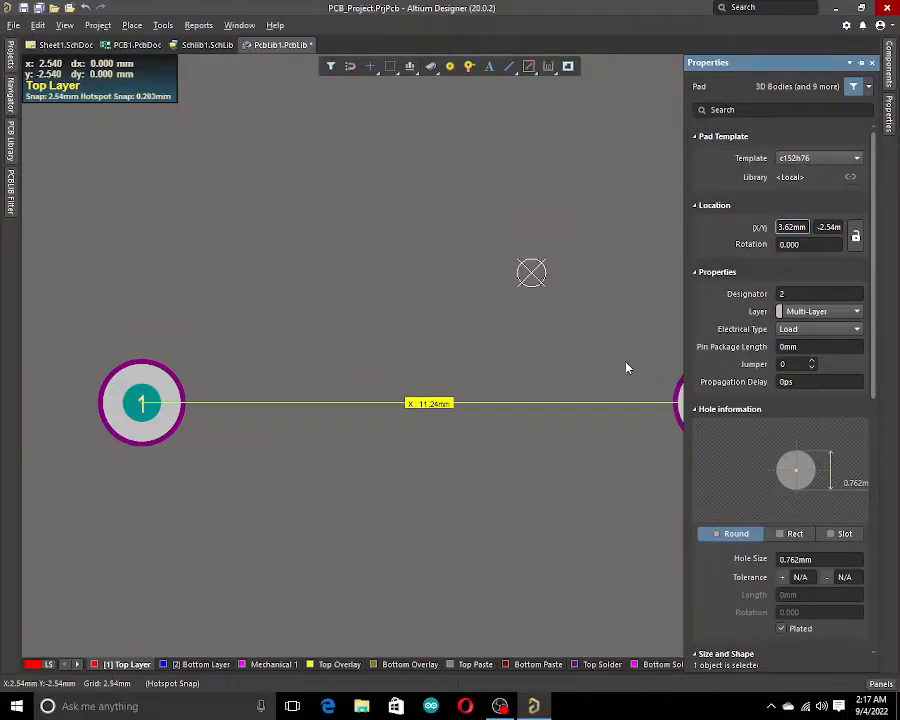
left_click(231, 432)
left_click(161, 430)
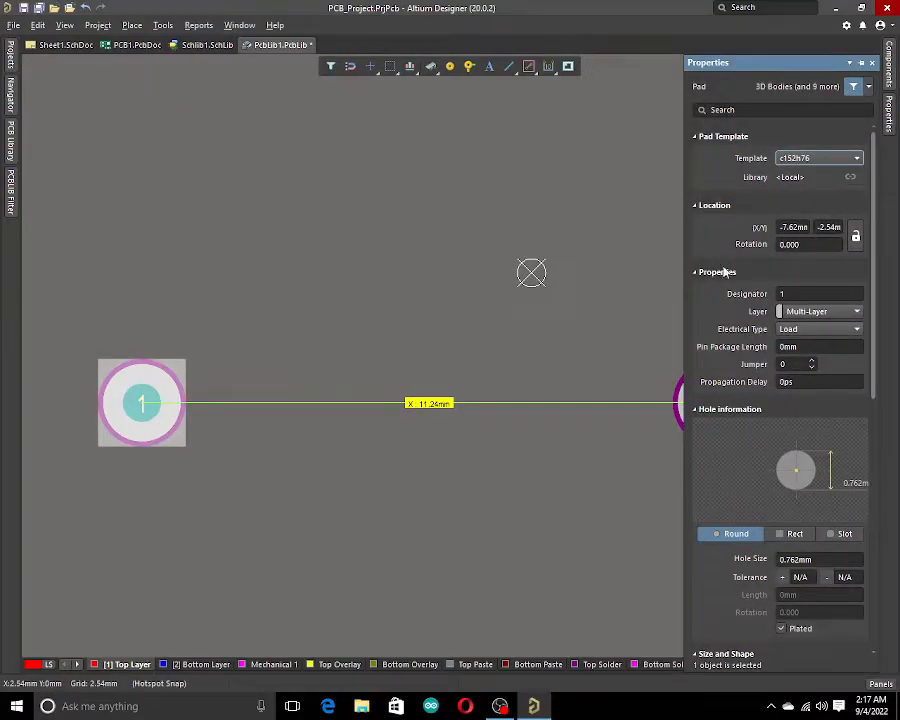
left_click(530, 316)
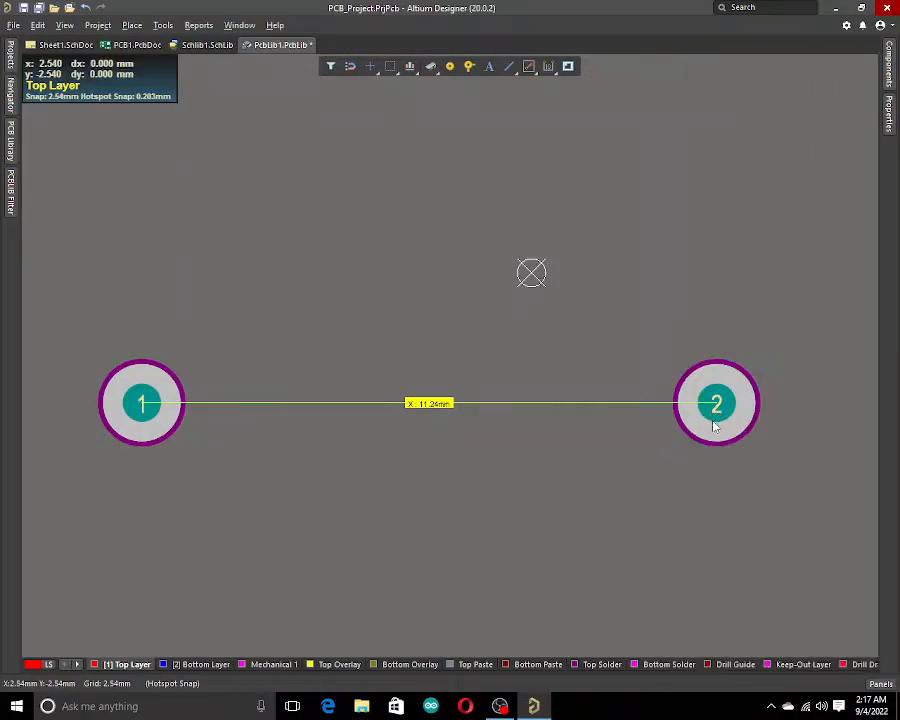
left_click(713, 422)
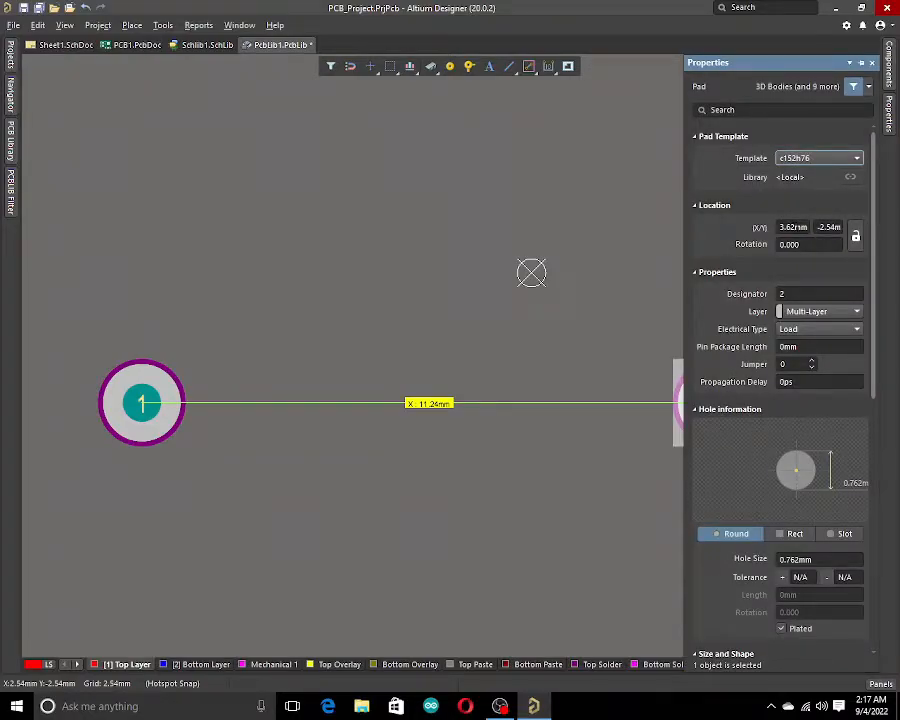
left_click(799, 228)
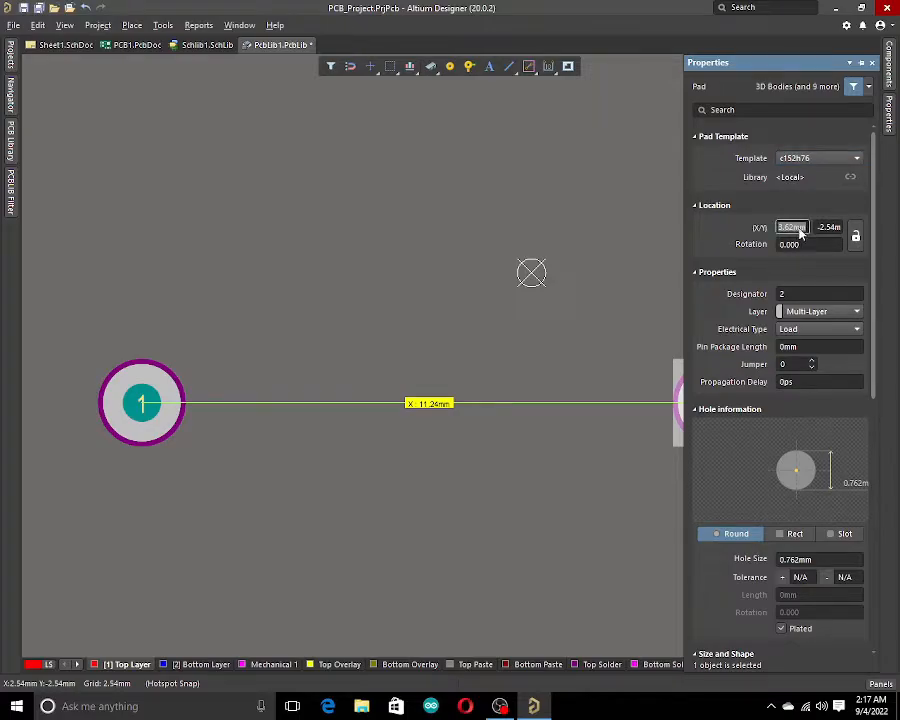
type("2.38")
key("Return")
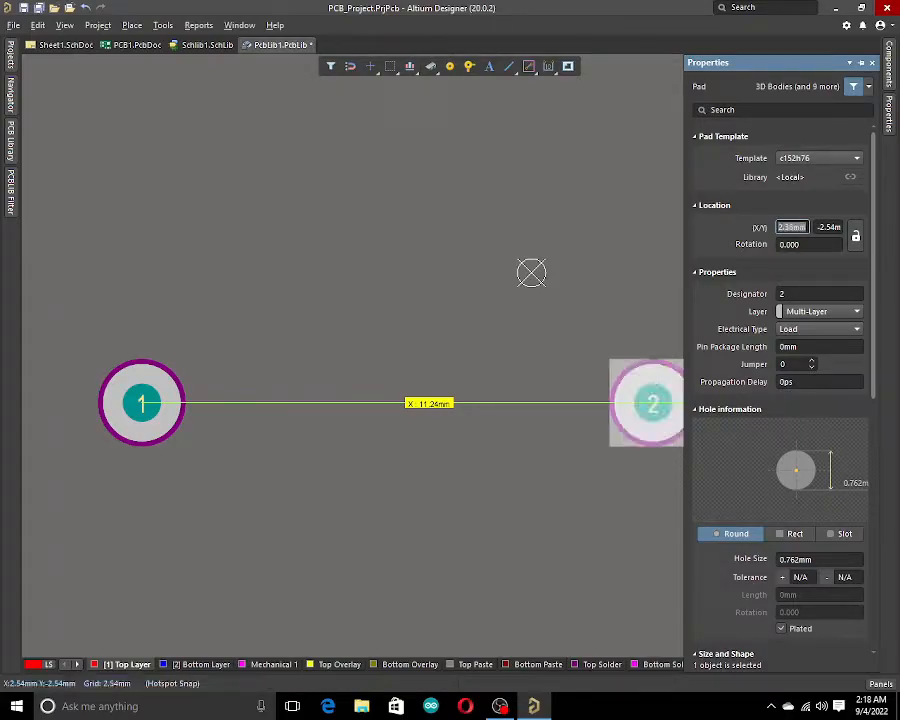
left_click(513, 560)
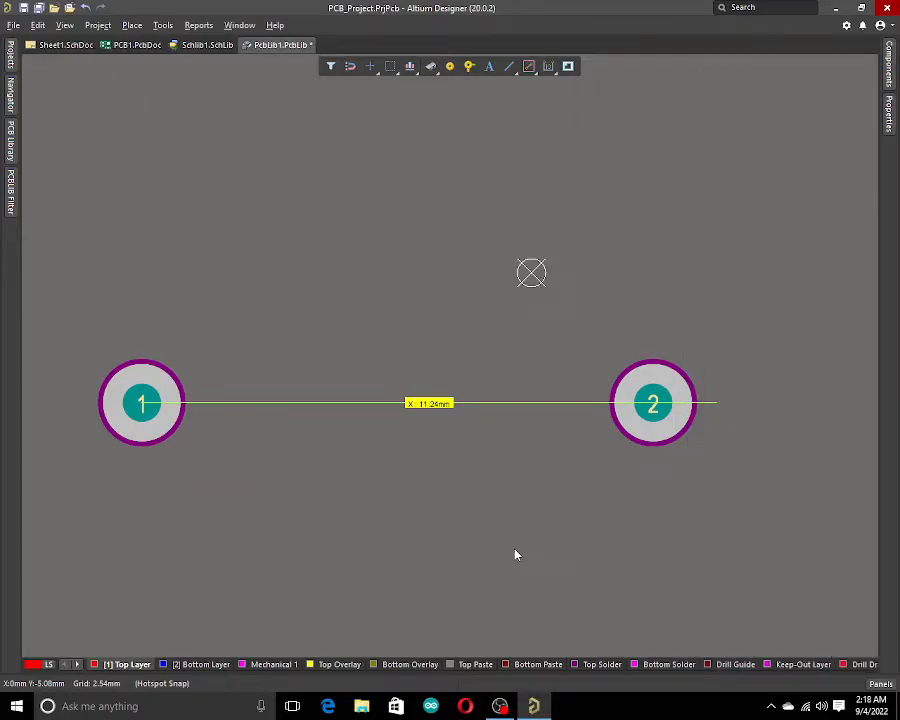
Clear the old measurement, re-measure the distance between the pad centres, then clear the measurement.
key("shift+c")
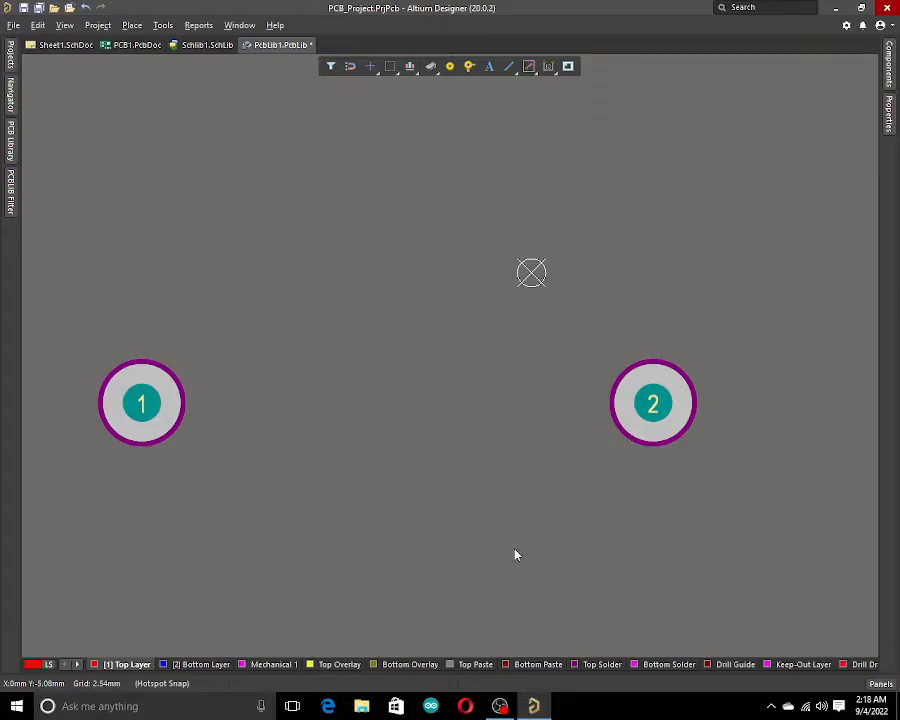
key("ctrl+m")
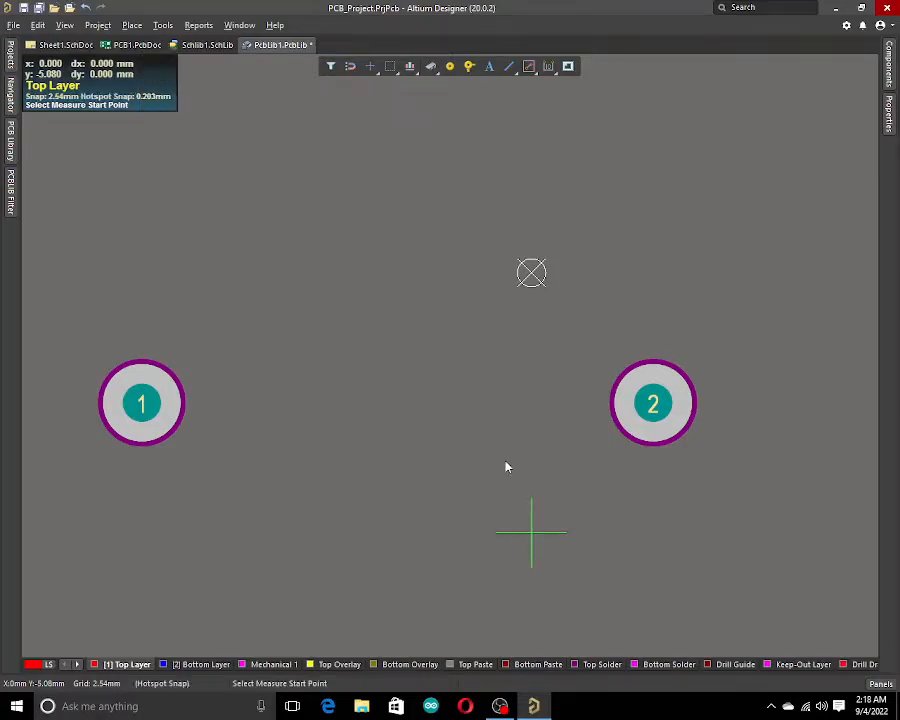
left_click(152, 402)
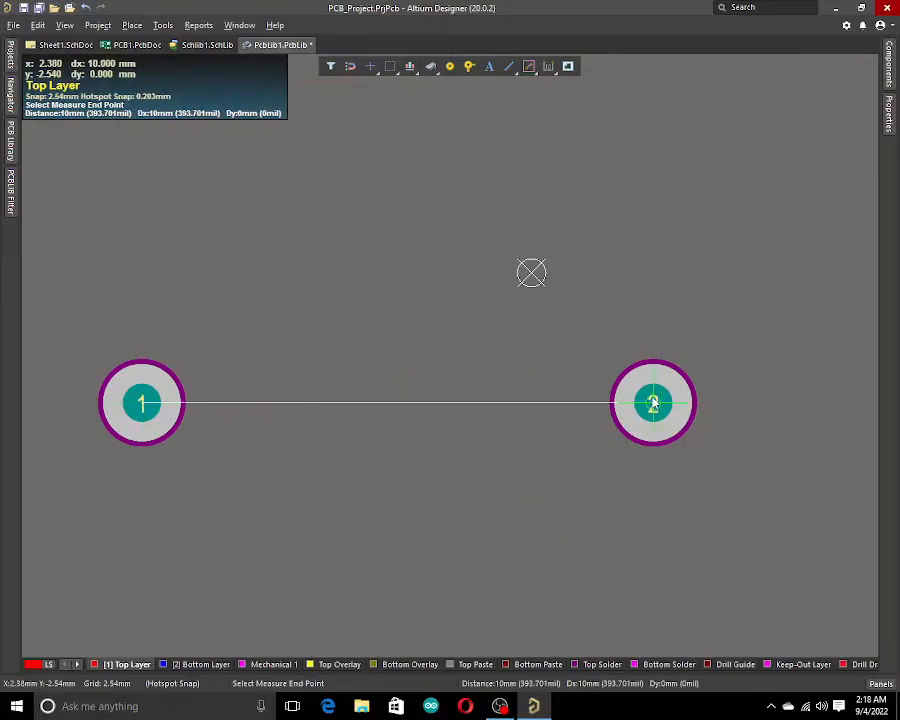
left_click(656, 406)
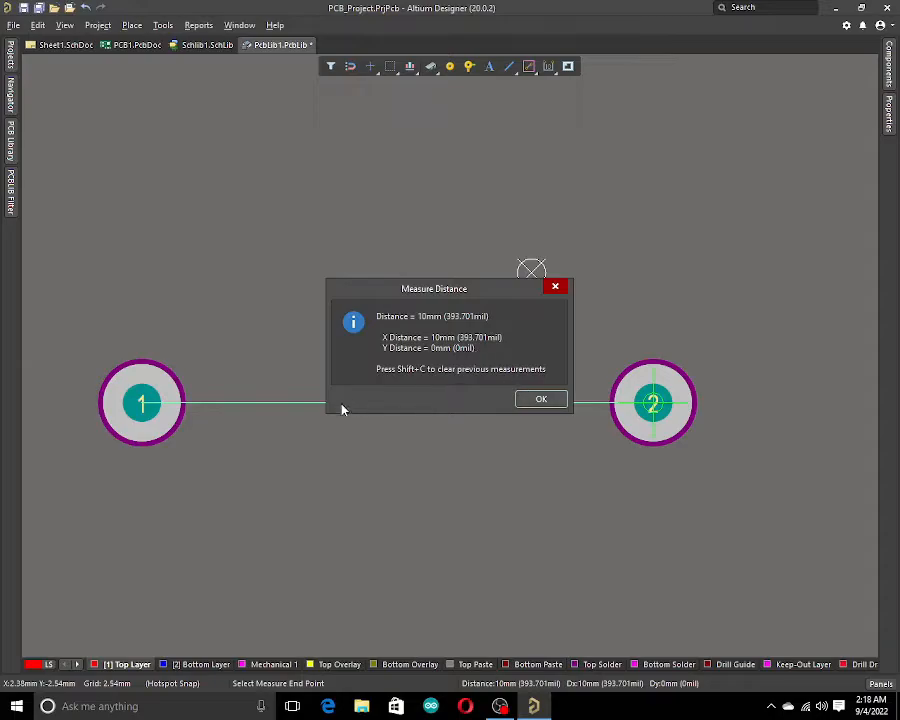
left_click(542, 400)
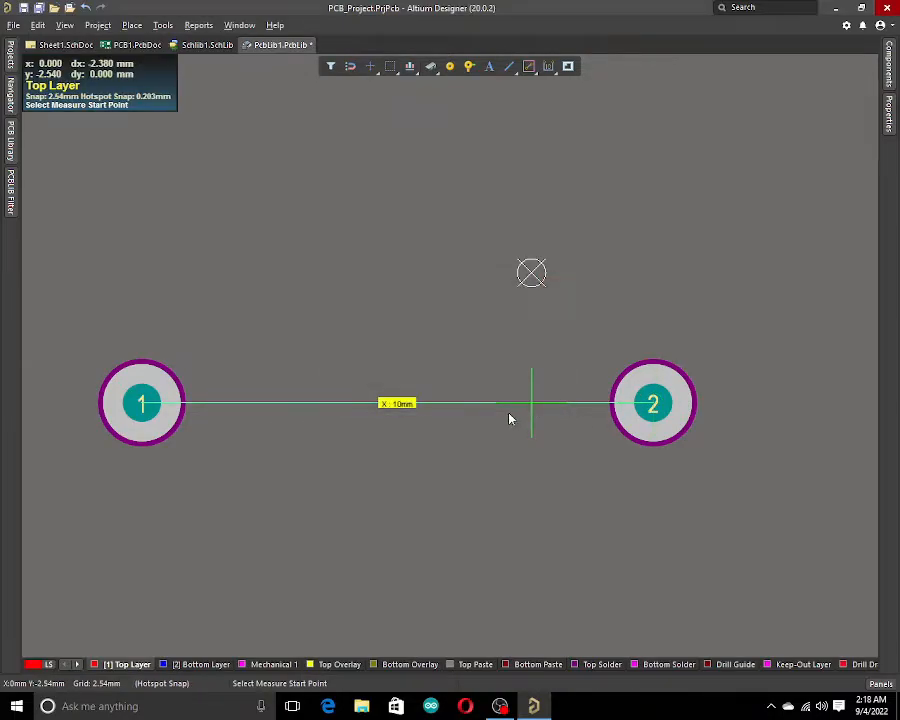
key("shift+c")
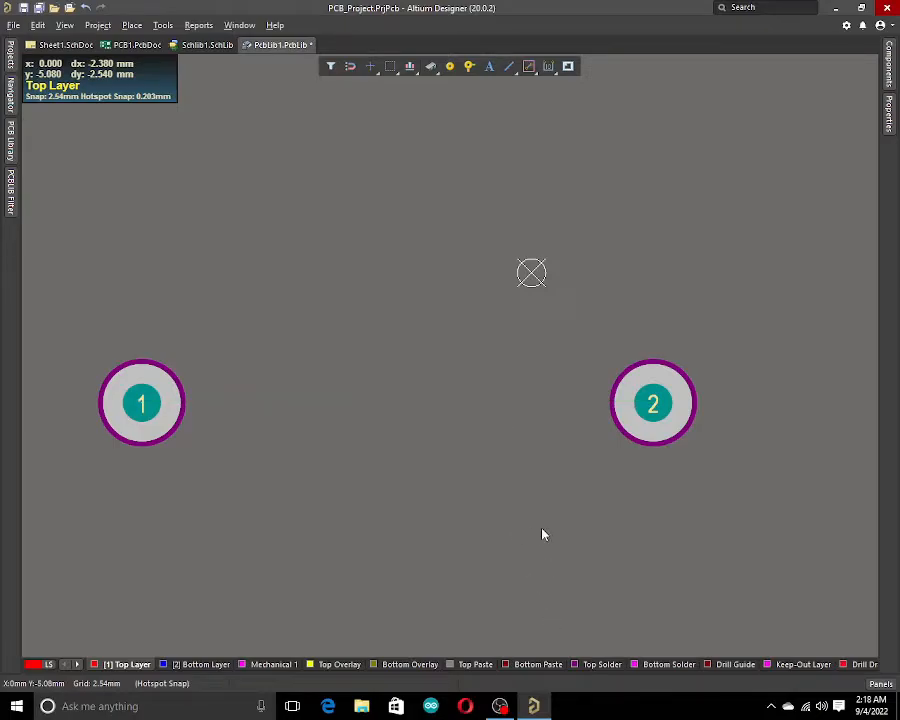
Switch to the Top Overlay layer and set the global snap grid to 1 mm.
left_click(338, 664)
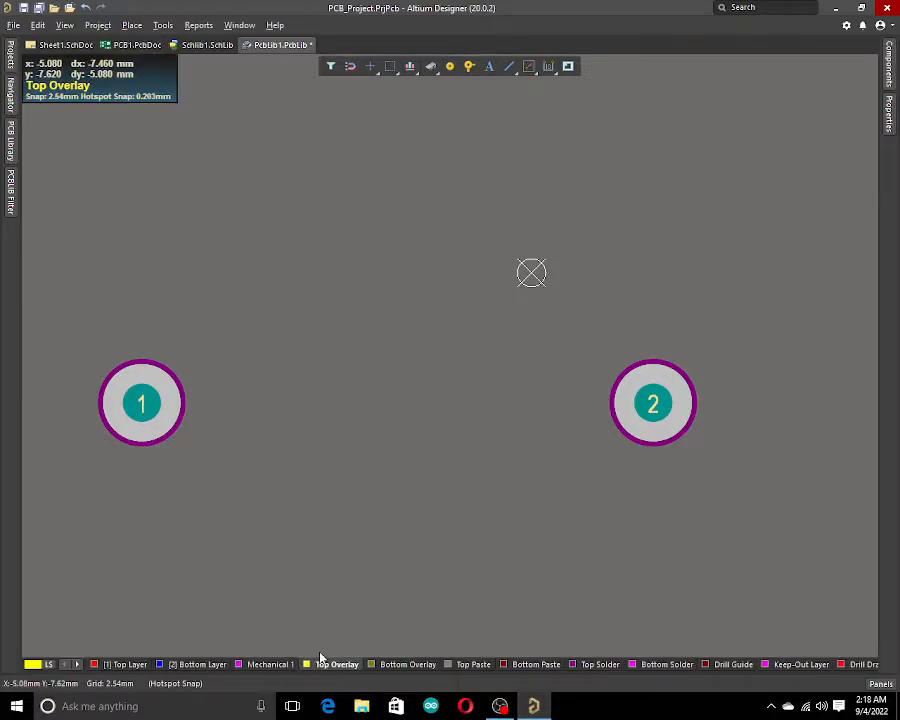
left_click(510, 67)
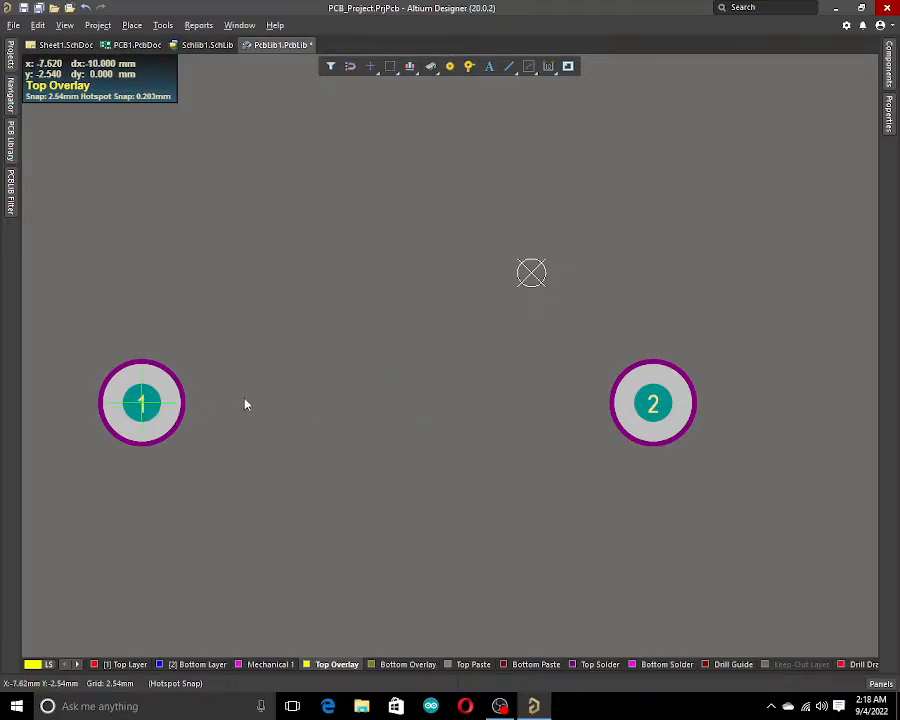
key("Escape")
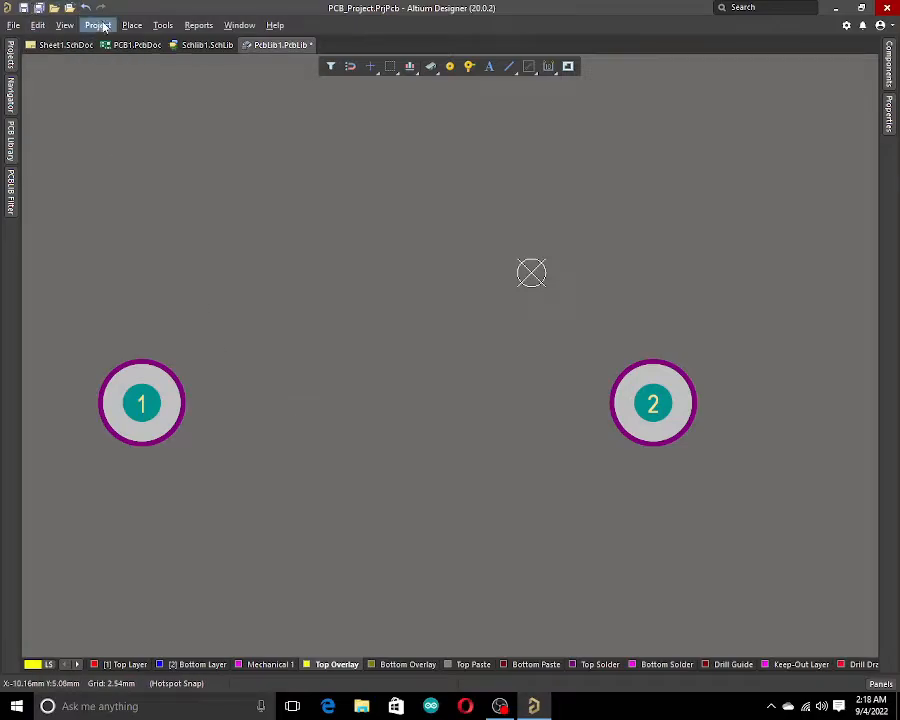
left_click(72, 26)
mouse_move(102, 28)
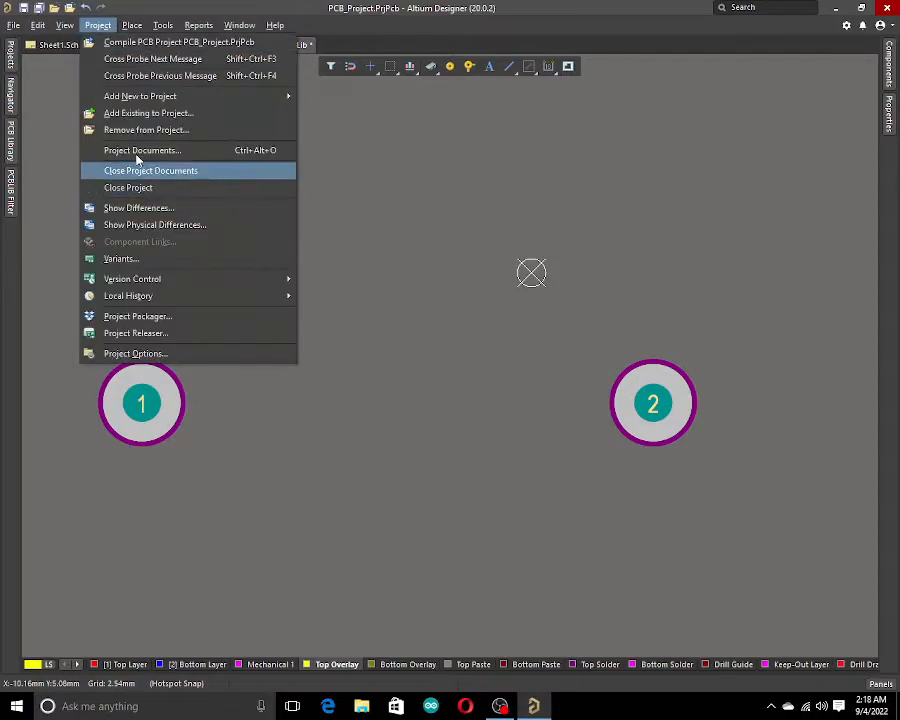
mouse_move(64, 25)
mouse_move(160, 372)
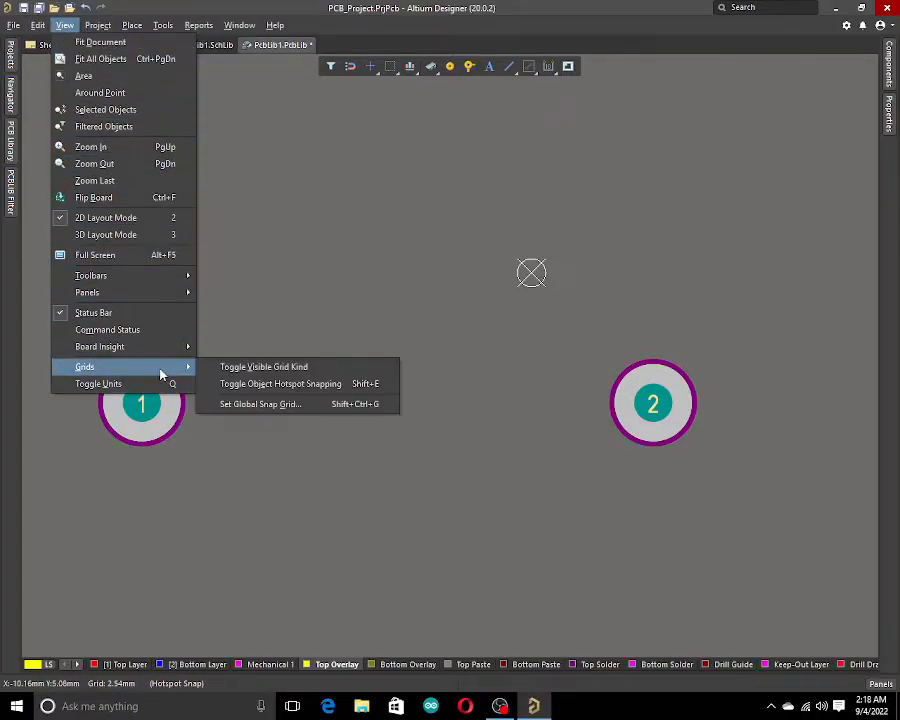
left_click(272, 404)
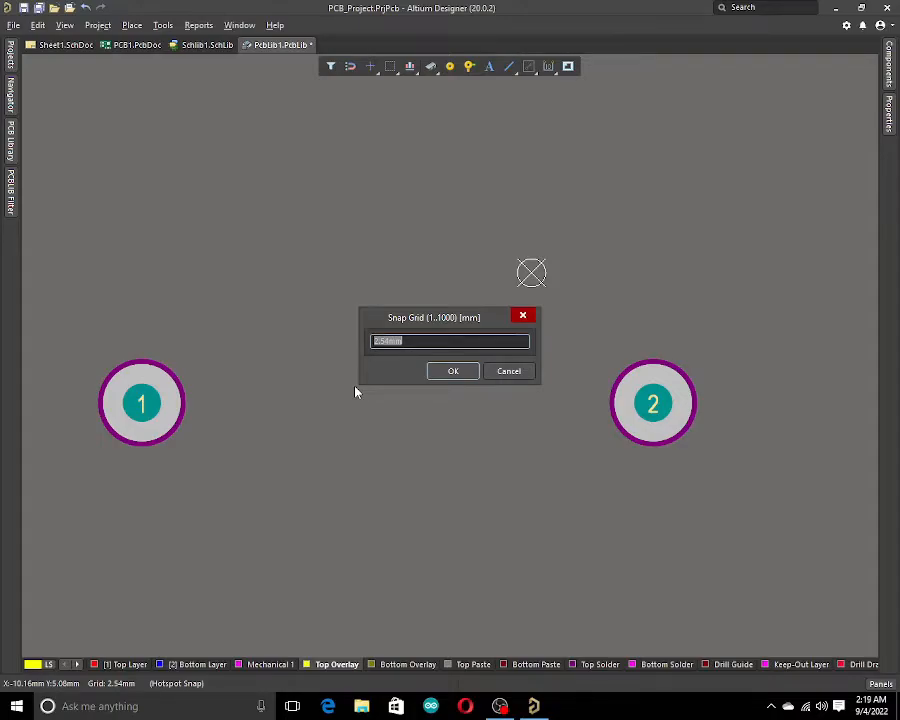
type("1")
key("Return")
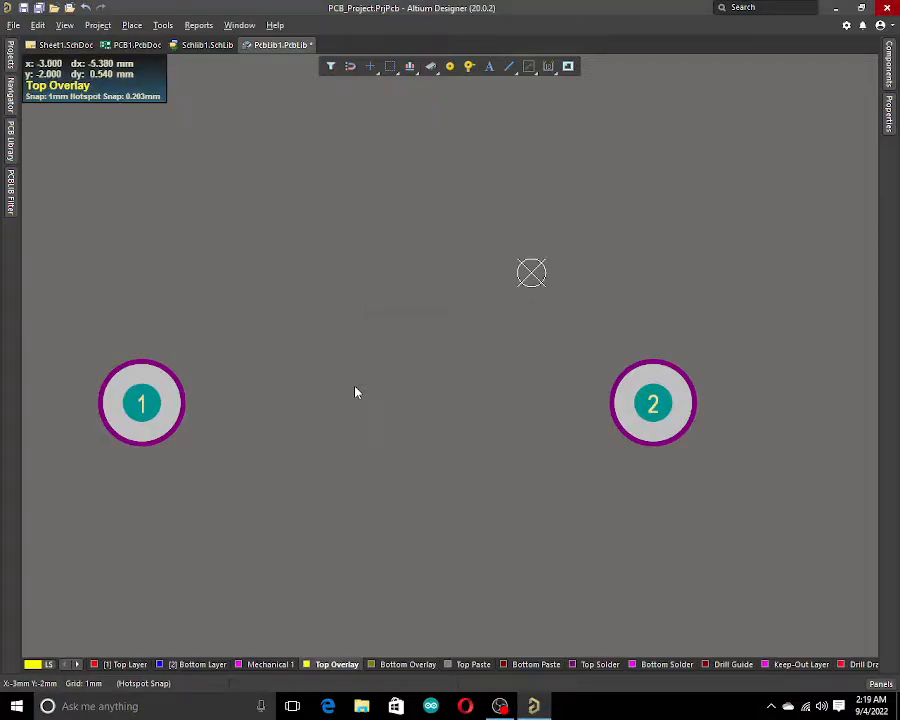
left_click(509, 66)
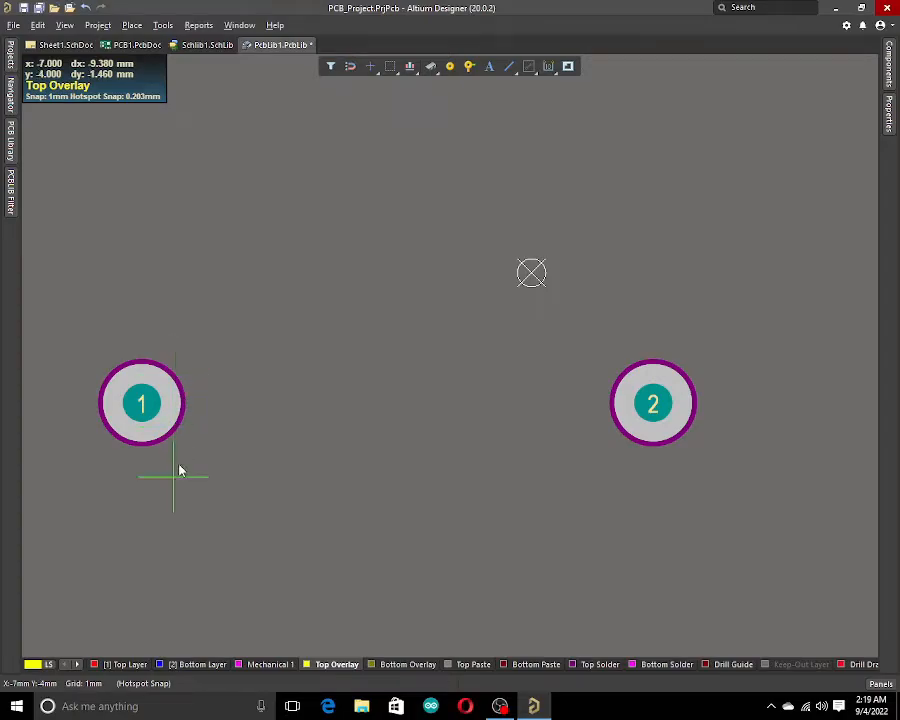
key("Escape")
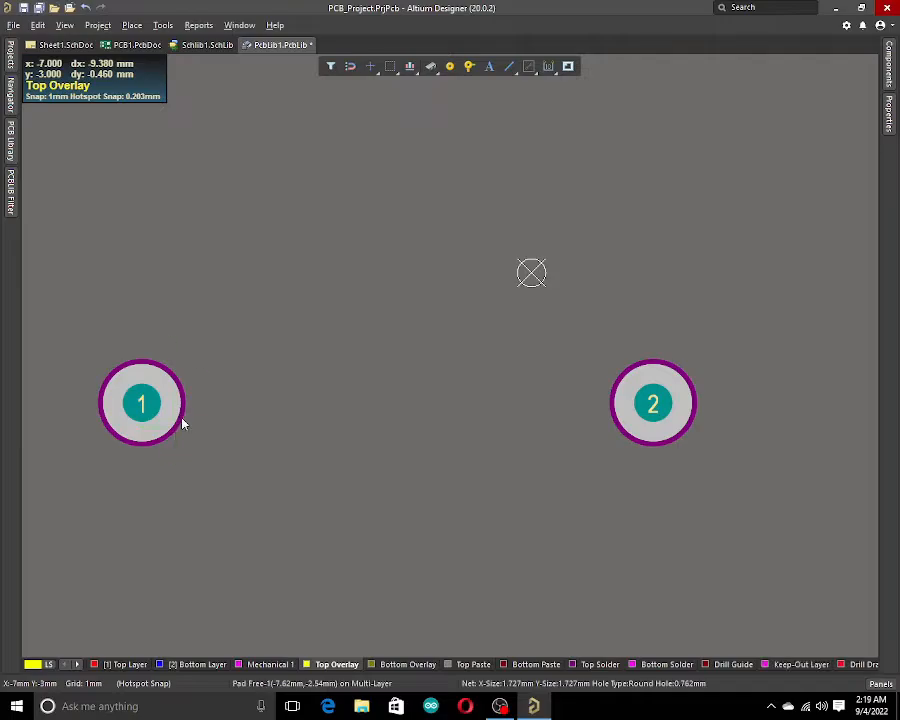
Set the snap grid to 0.254 mm.
left_click(66, 25)
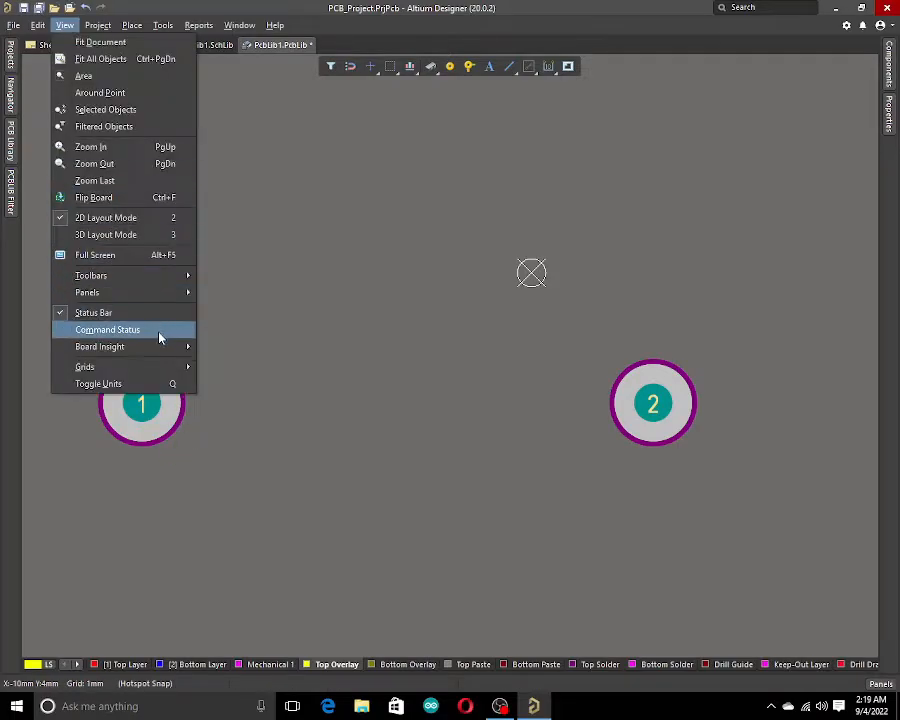
mouse_move(167, 367)
left_click(303, 383)
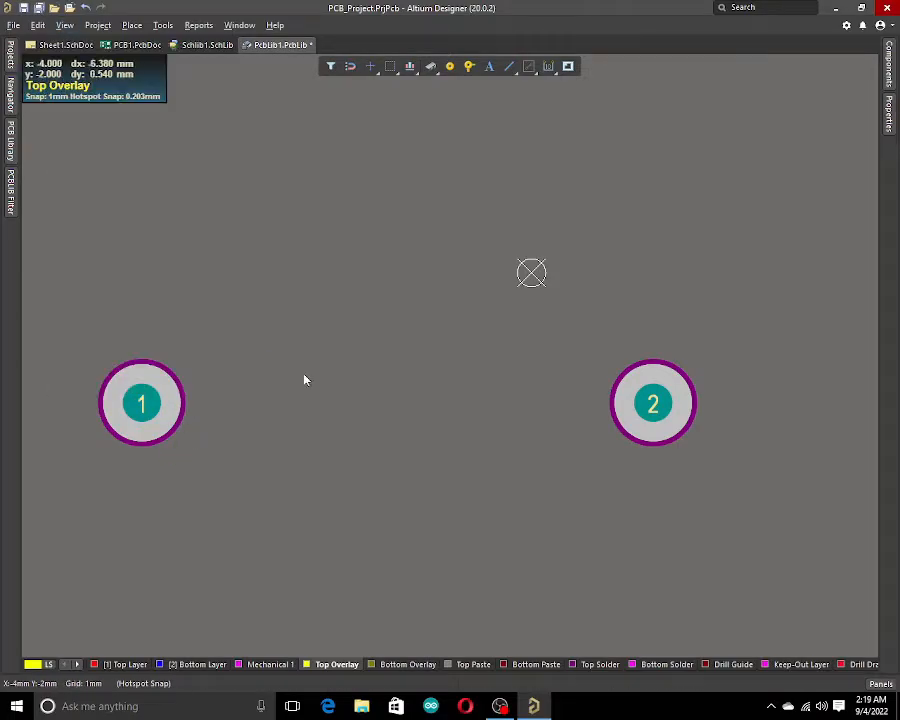
left_click(64, 25)
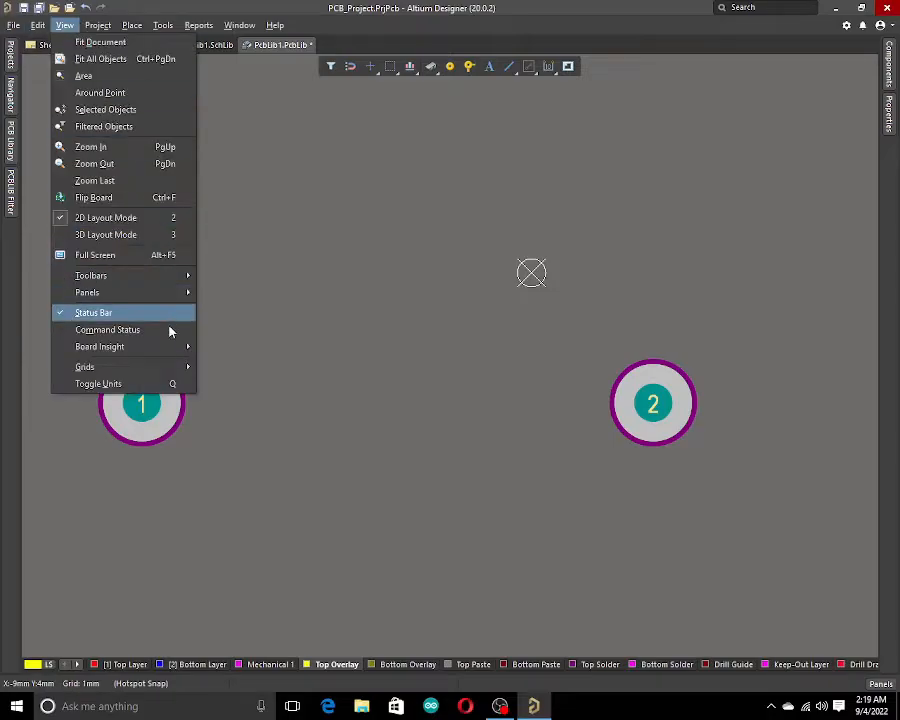
mouse_move(172, 372)
left_click(265, 404)
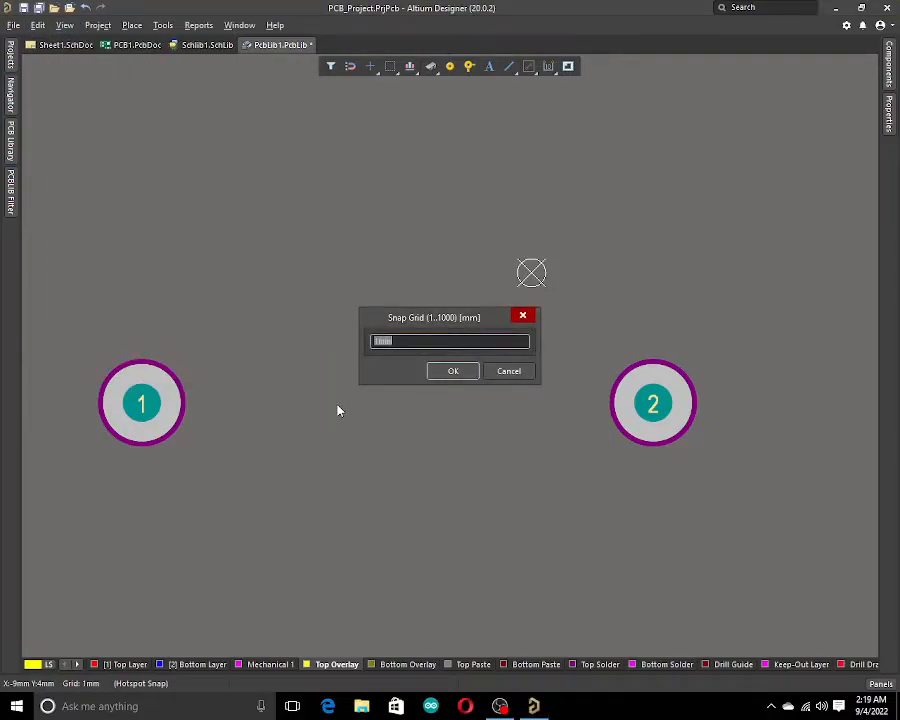
type("0.254")
key("Return")
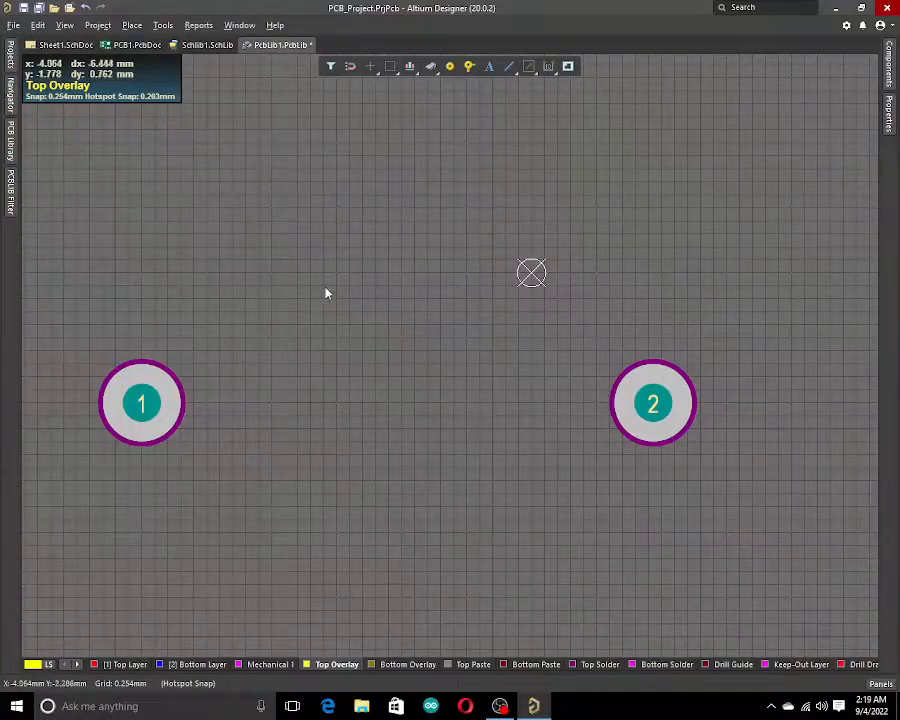
Start an overlay line beside pad 1, set its width to 0.25 mm, and draw a lead segment about 1.3 mm long.
left_click(508, 67)
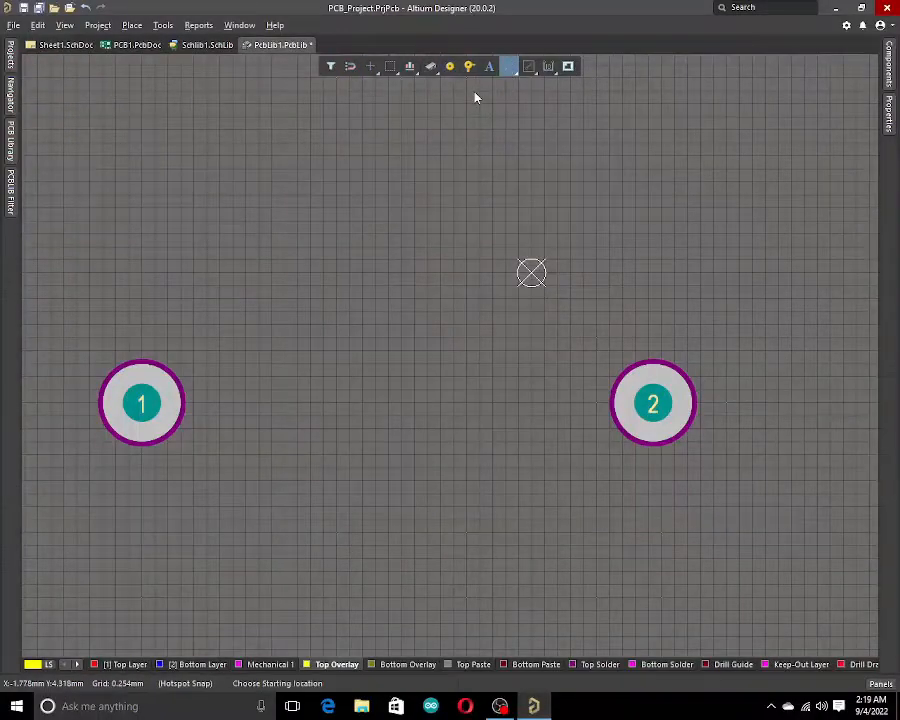
left_click(208, 404)
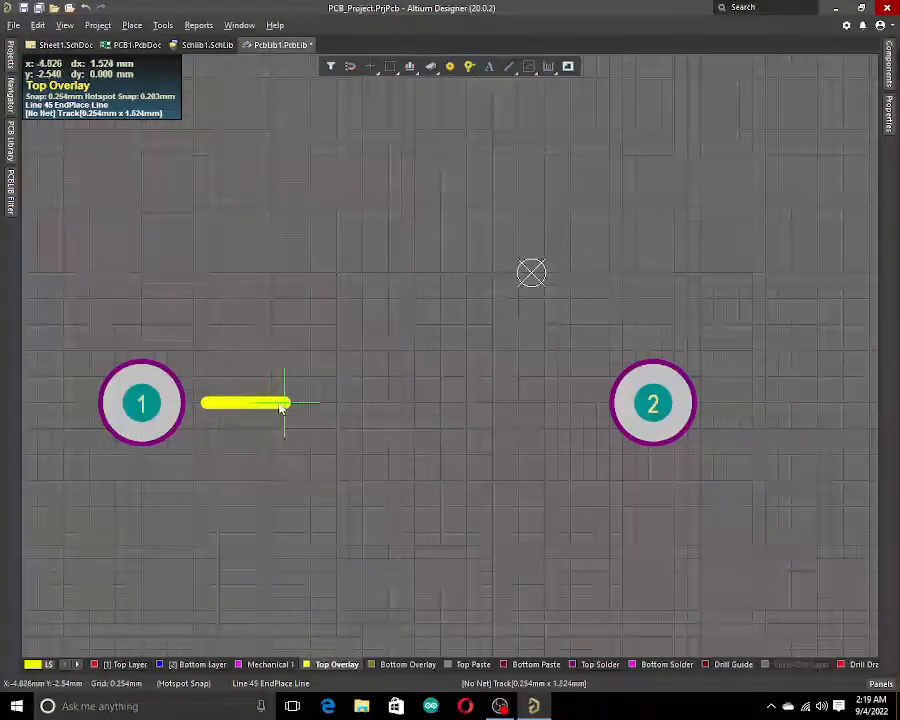
key("Tab")
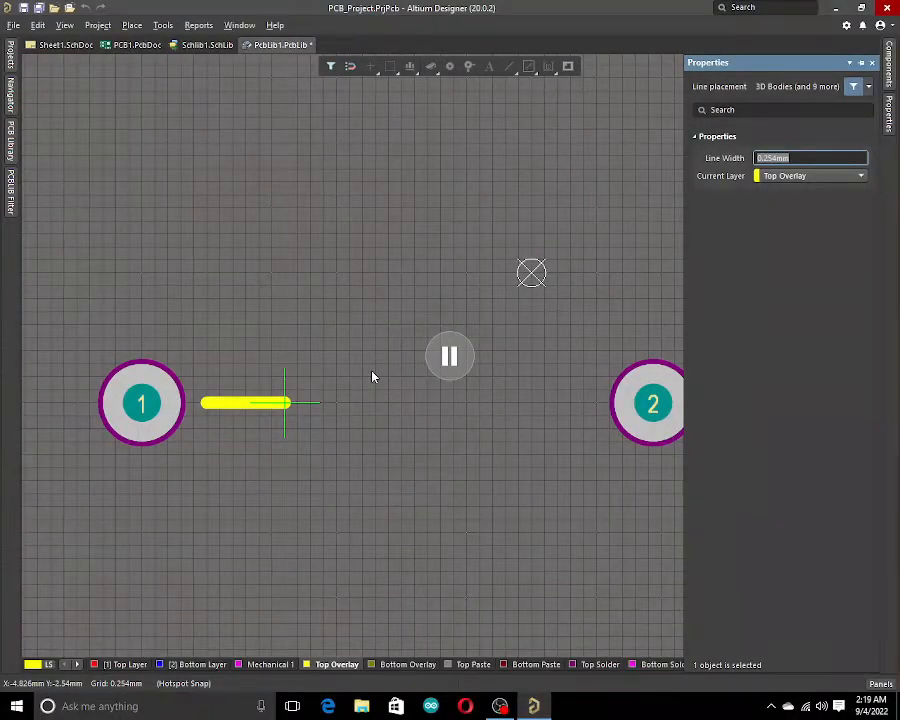
type("1mm")
key("Return")
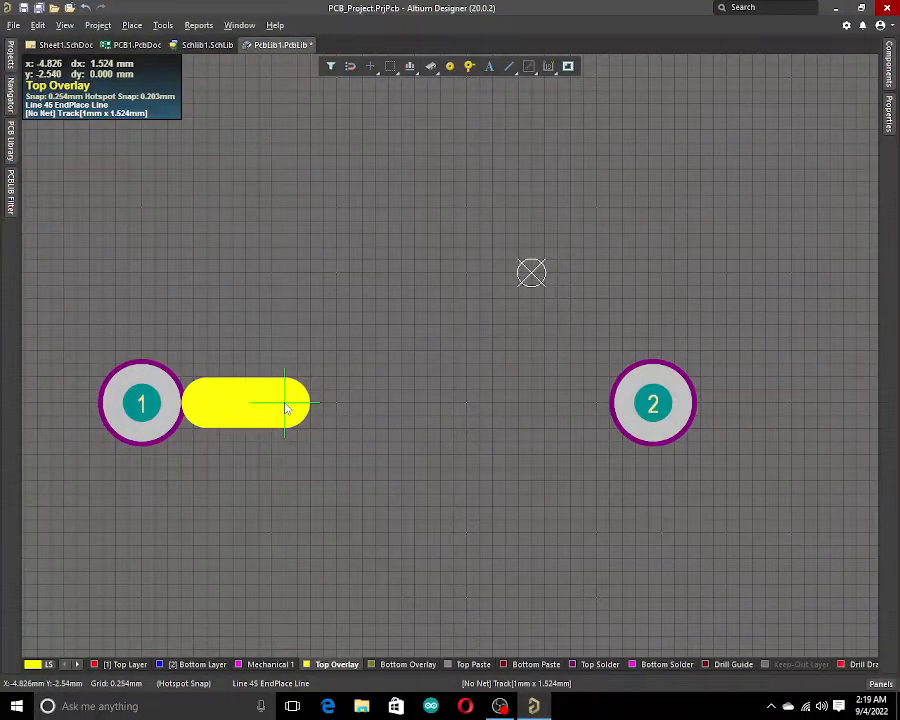
key("Tab")
type("0.25mm")
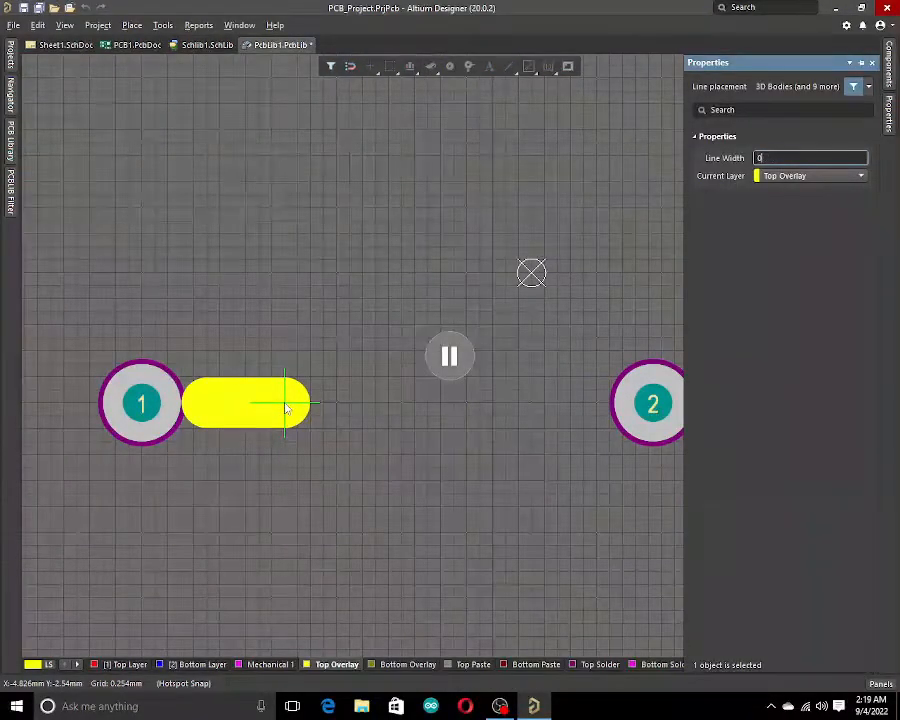
key("Return")
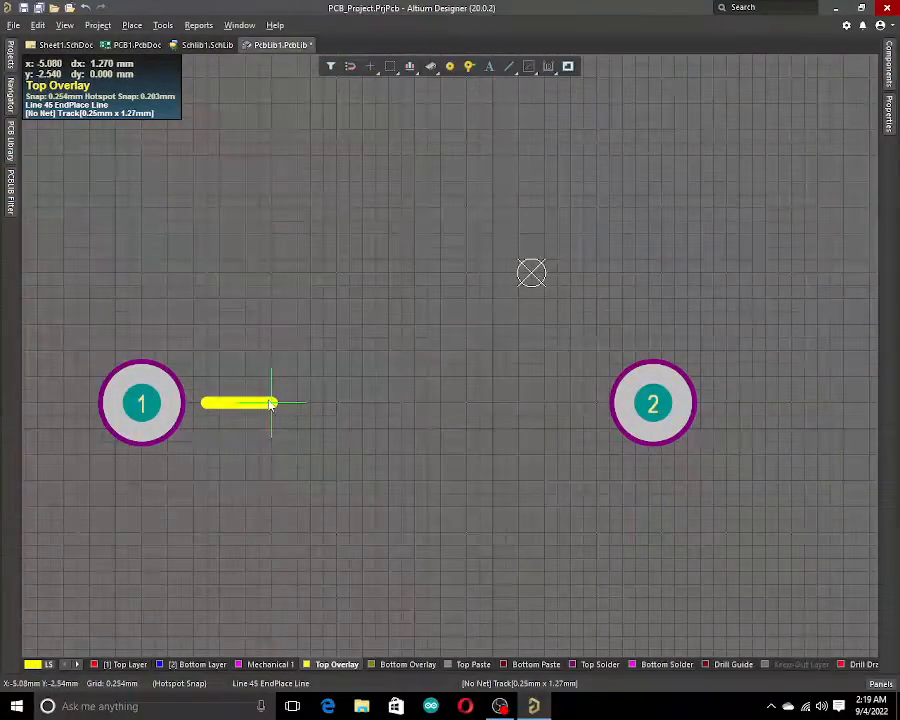
left_click(273, 403)
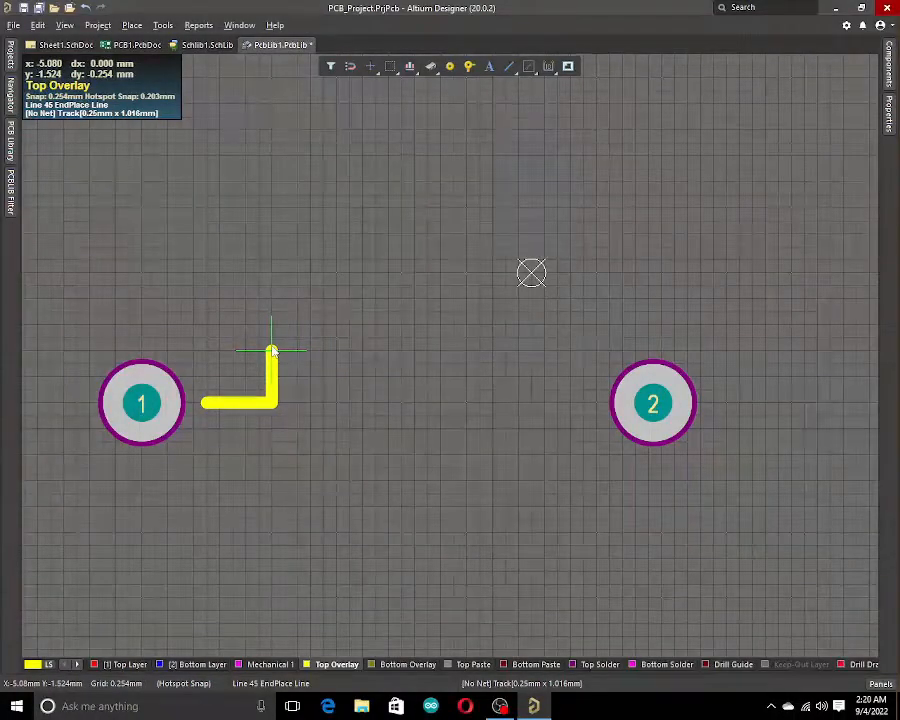
Continue the line into a rectangular resistor body outline about 5.3 mm by 2 mm, closing back at the lead.
left_click(272, 351)
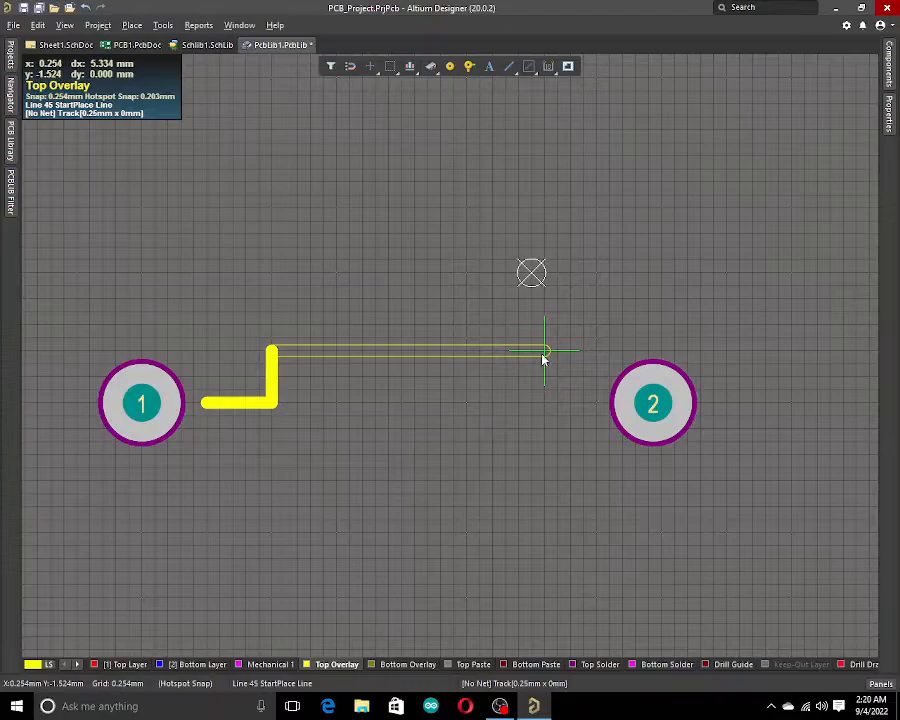
left_click(544, 353)
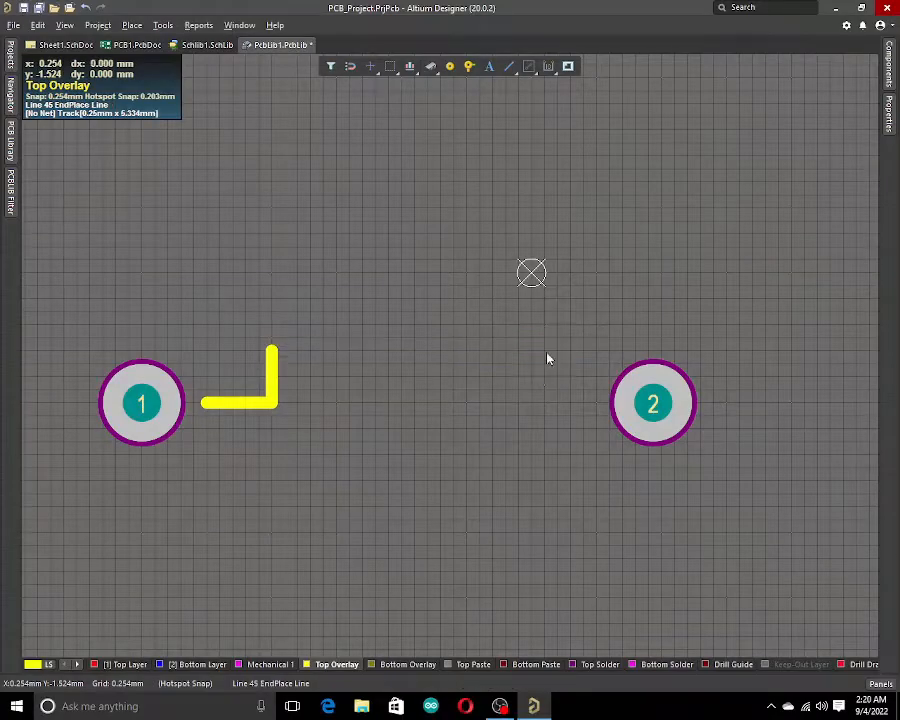
left_click(545, 460)
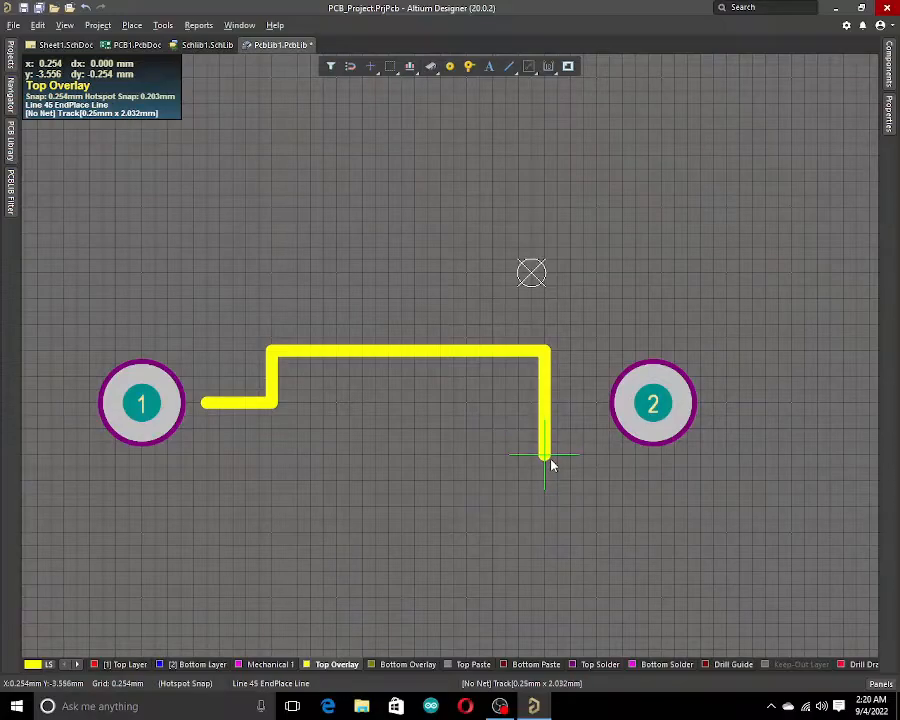
left_click(274, 456)
left_click(272, 404)
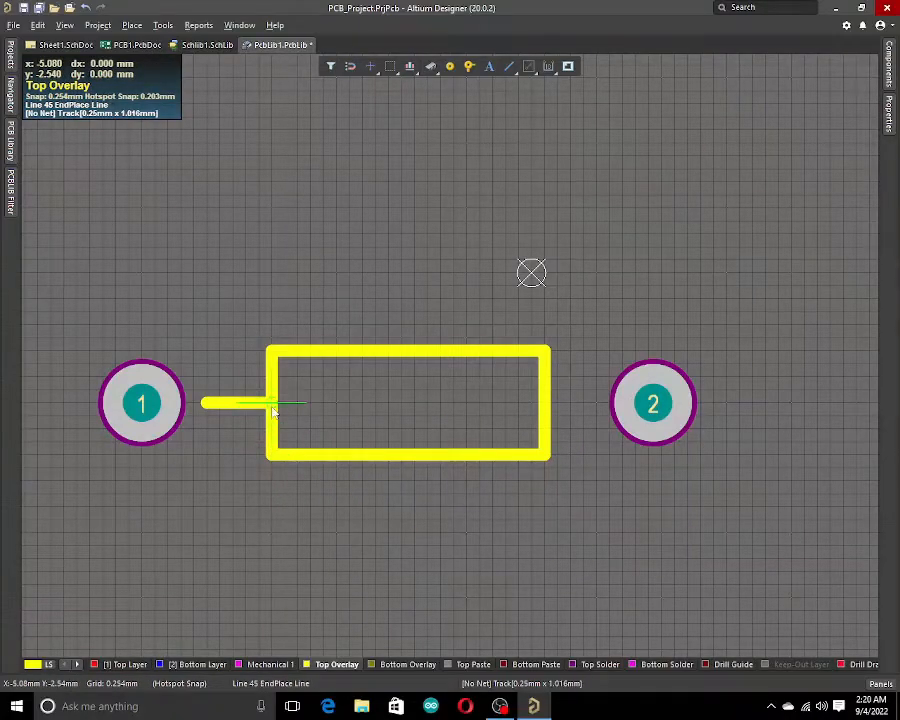
right_click(570, 413)
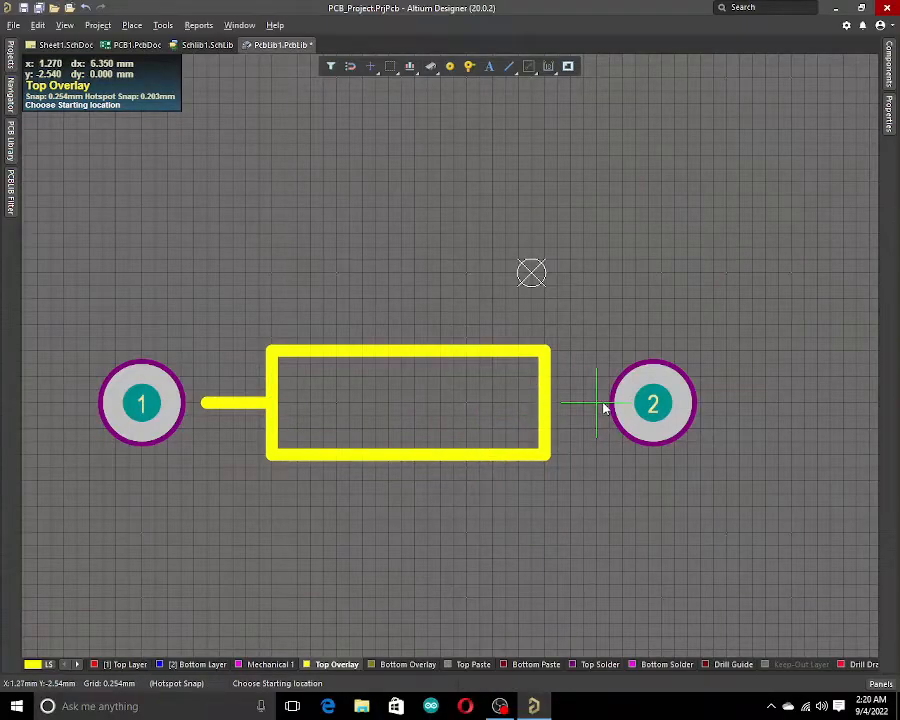
Draw a lead line from pad 2 to the right side of the body outline.
left_click(600, 404)
left_click(546, 403)
right_click(544, 404)
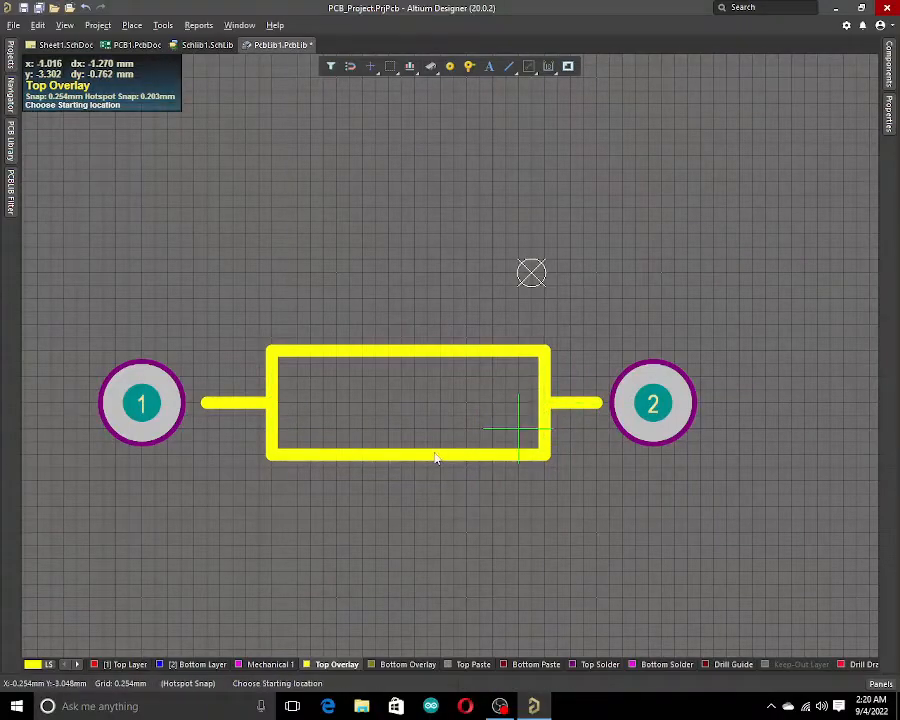
left_click(297, 436)
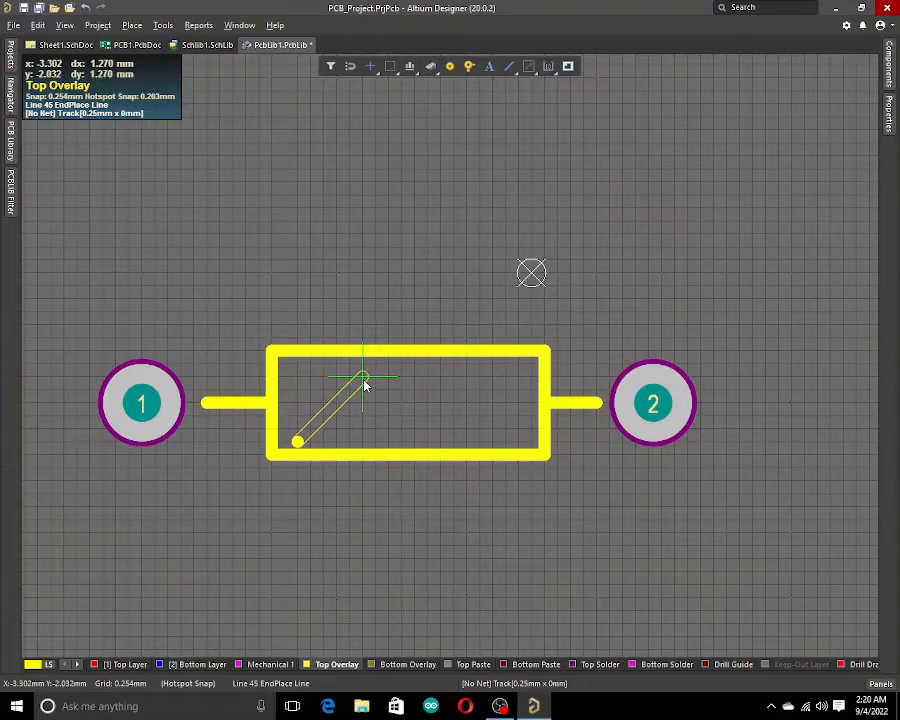
right_click(364, 383)
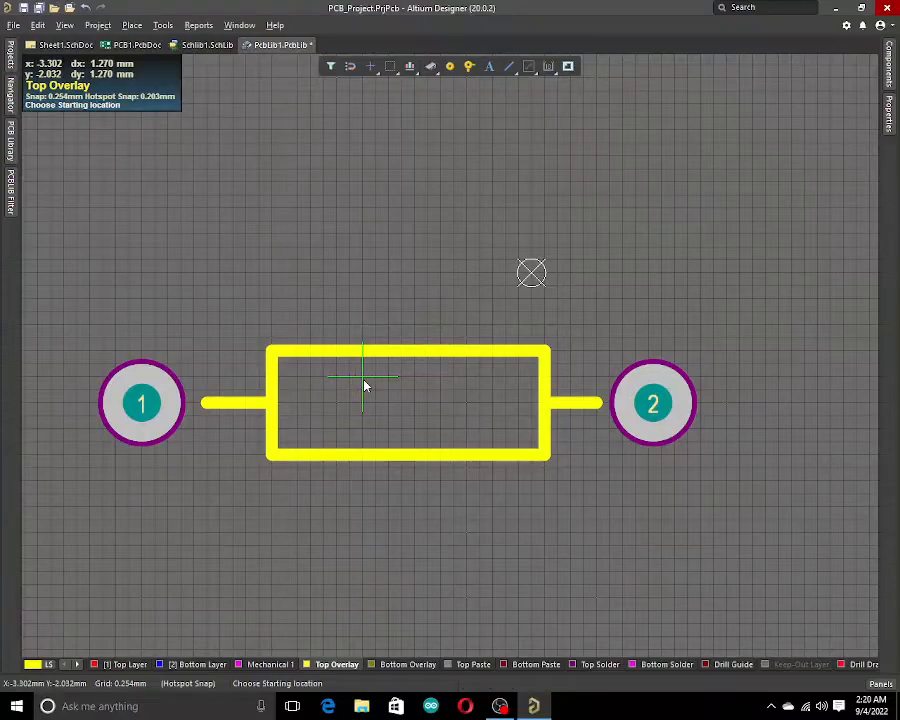
right_click(470, 405)
Select pad 1 and pad 2 to inspect them, then deselect.
scroll(451, 438, "down", 2, "ctrl")
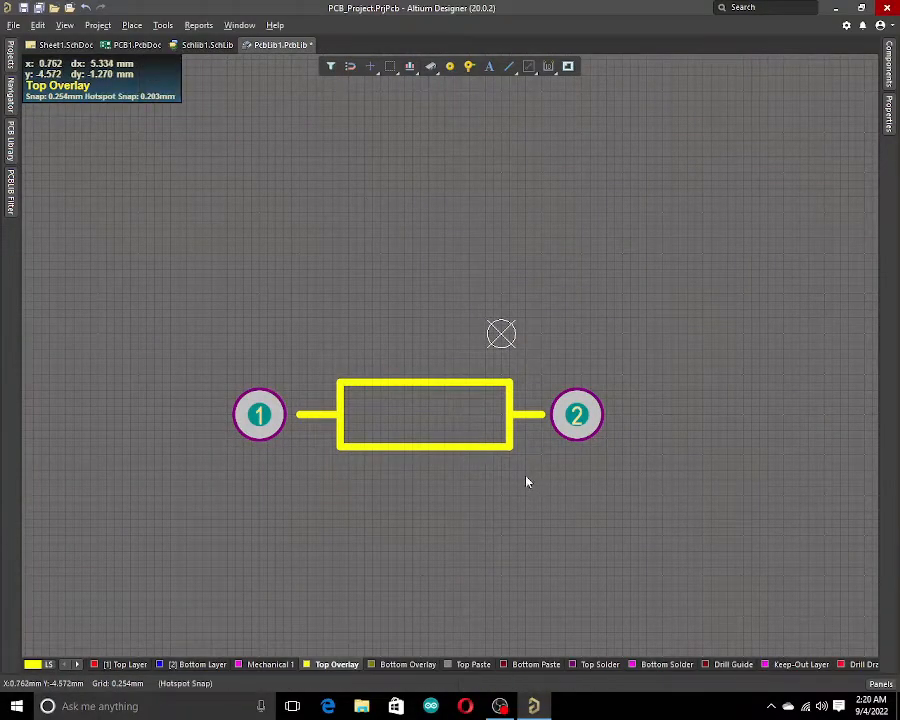
scroll(528, 478, "down", 3)
scroll(534, 457, "up", 2)
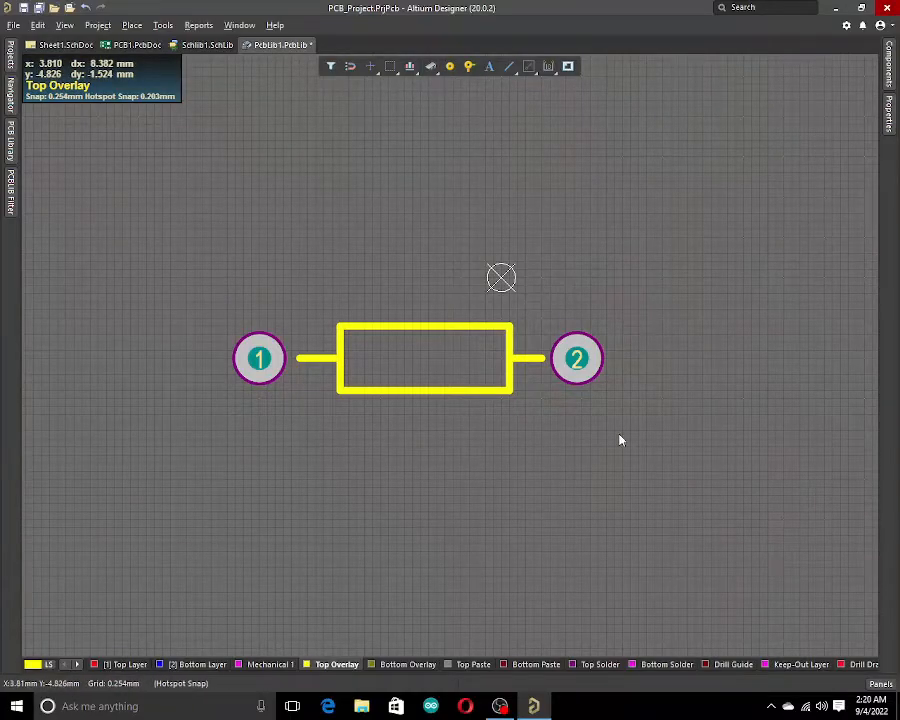
left_click(252, 378)
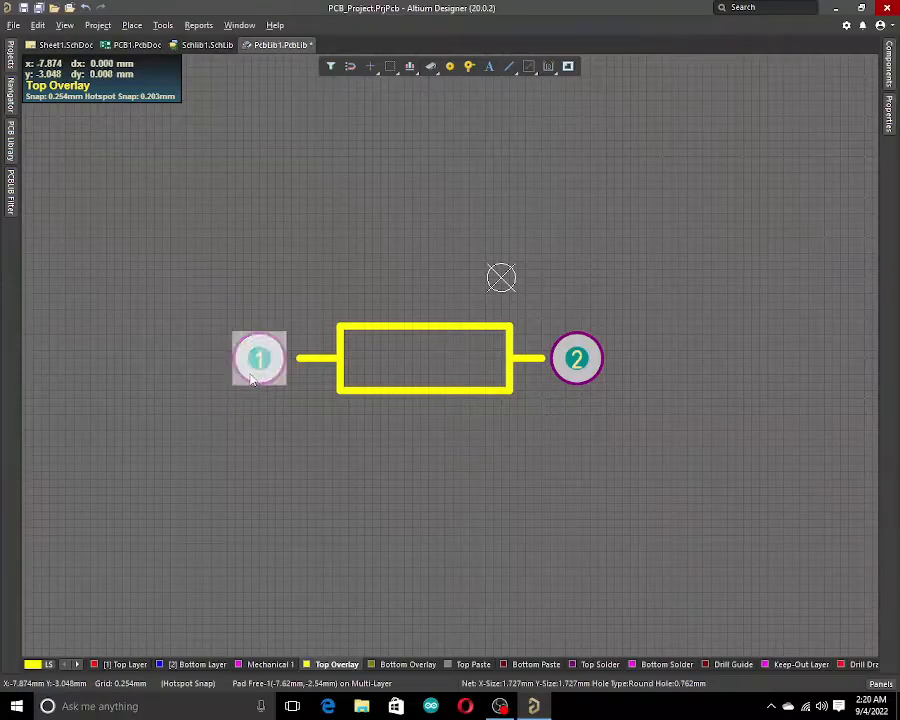
left_click(254, 375)
left_click(257, 374)
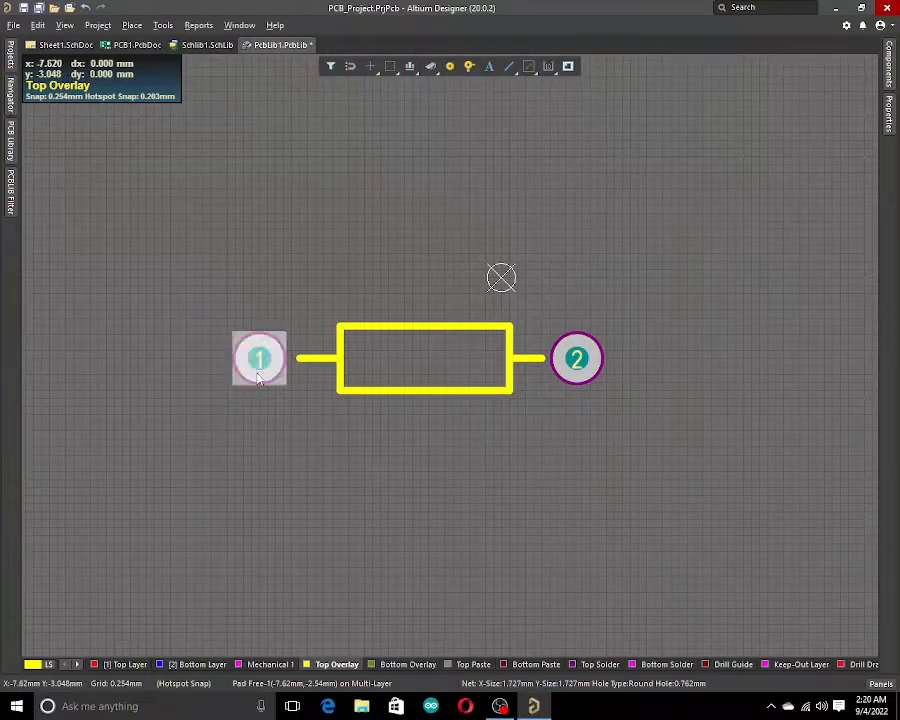
left_click(562, 368)
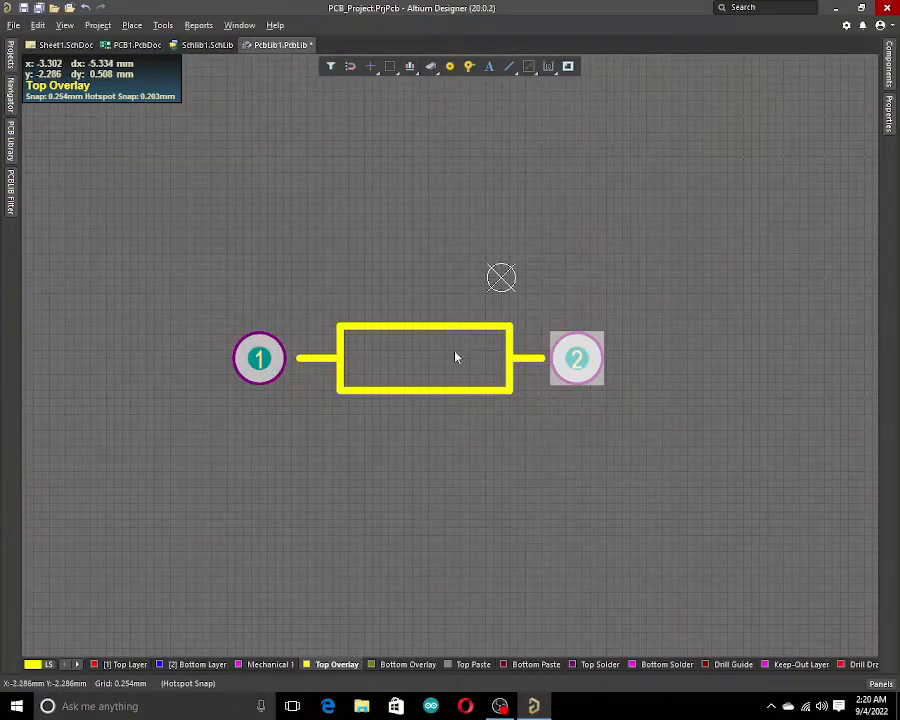
left_click(490, 484)
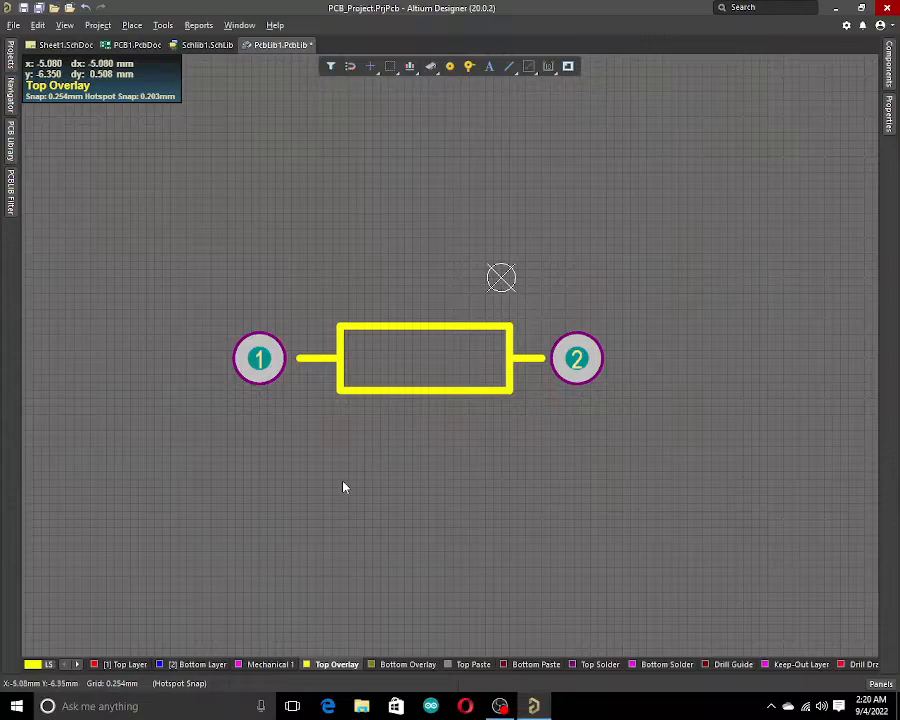
Place a new through-hole pad with designator E below the resistor outline.
left_click(448, 68)
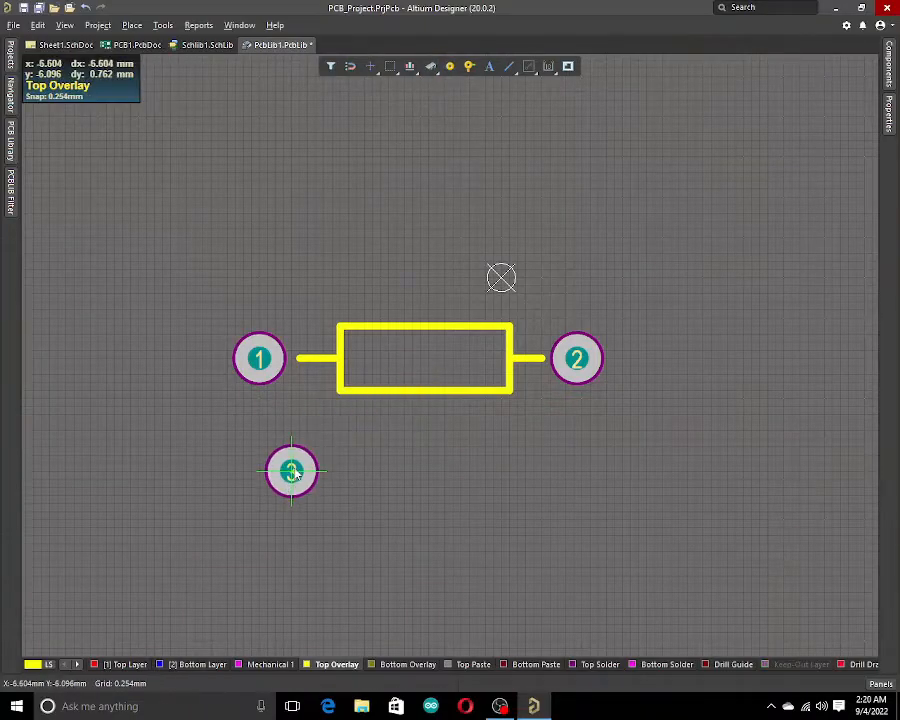
scroll(266, 490, "up", 2, "ctrl")
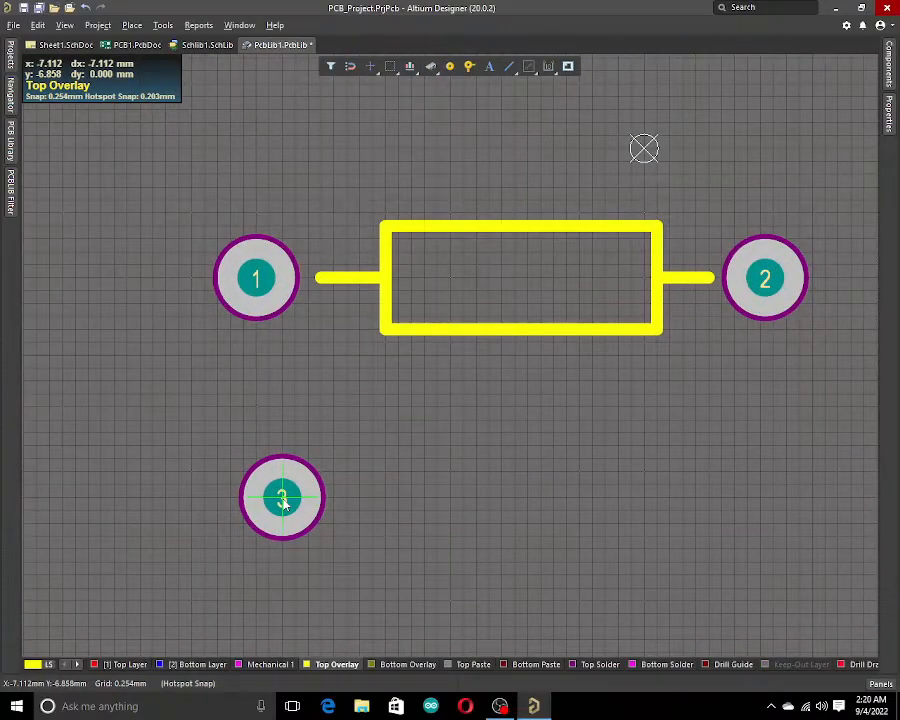
key("Tab")
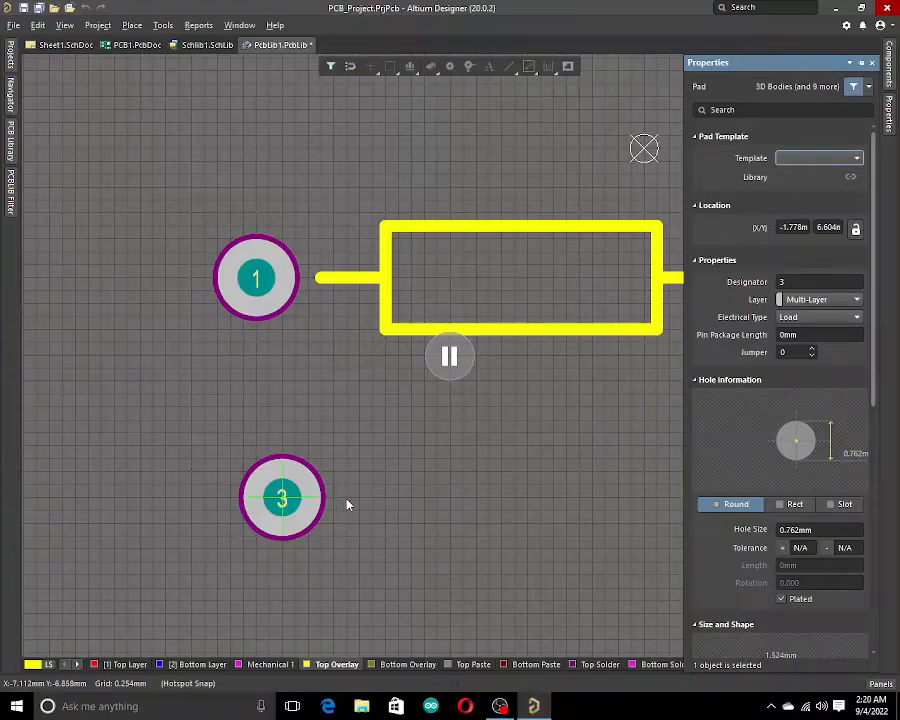
left_click(799, 282)
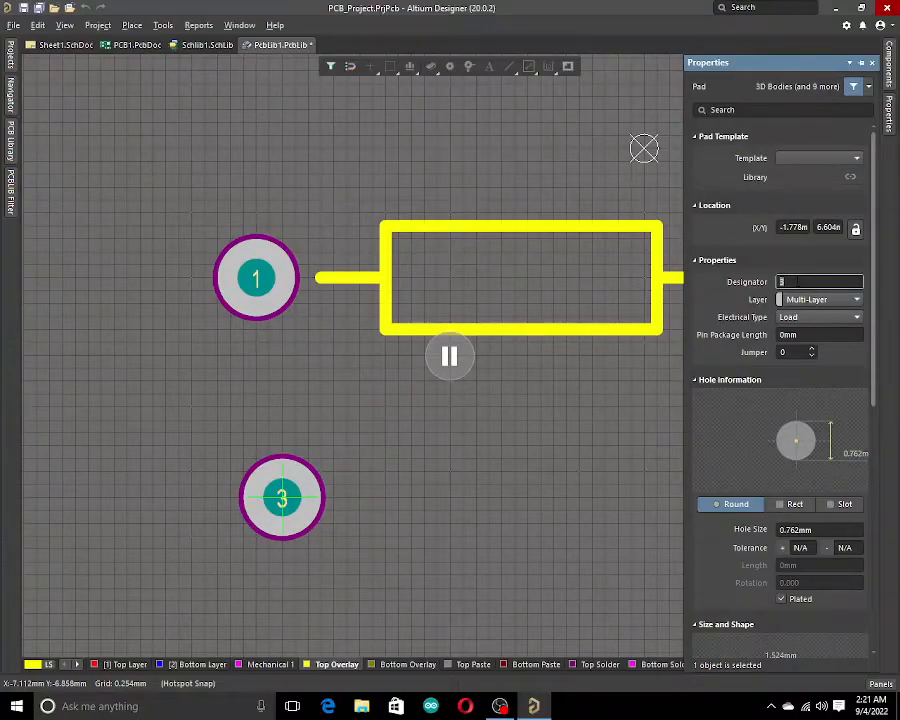
left_click(449, 356)
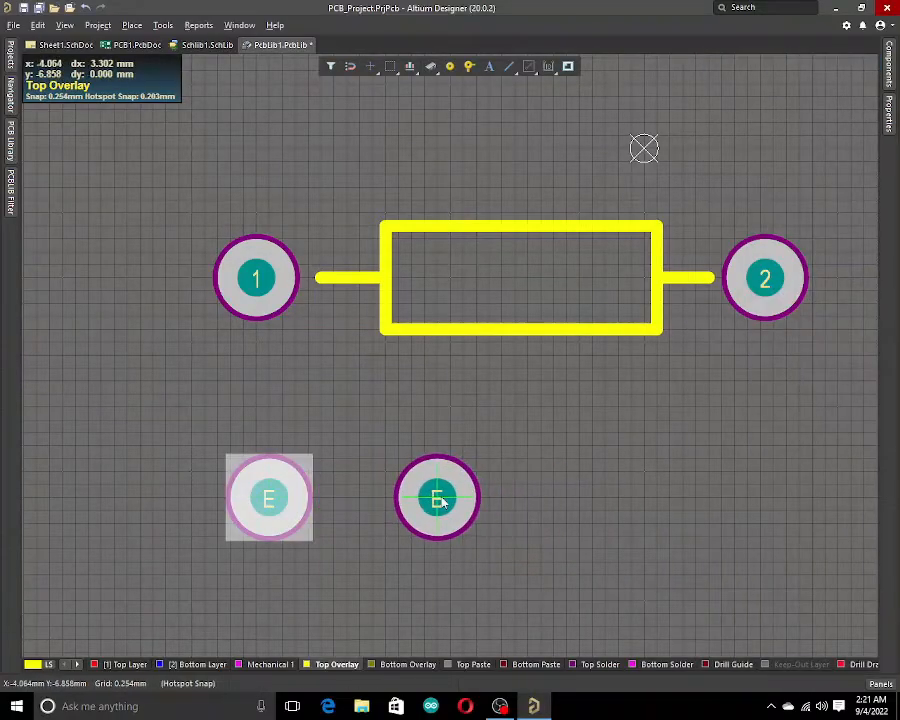
Set the next pad's designator to B and place it to the right of pad E.
key("Tab")
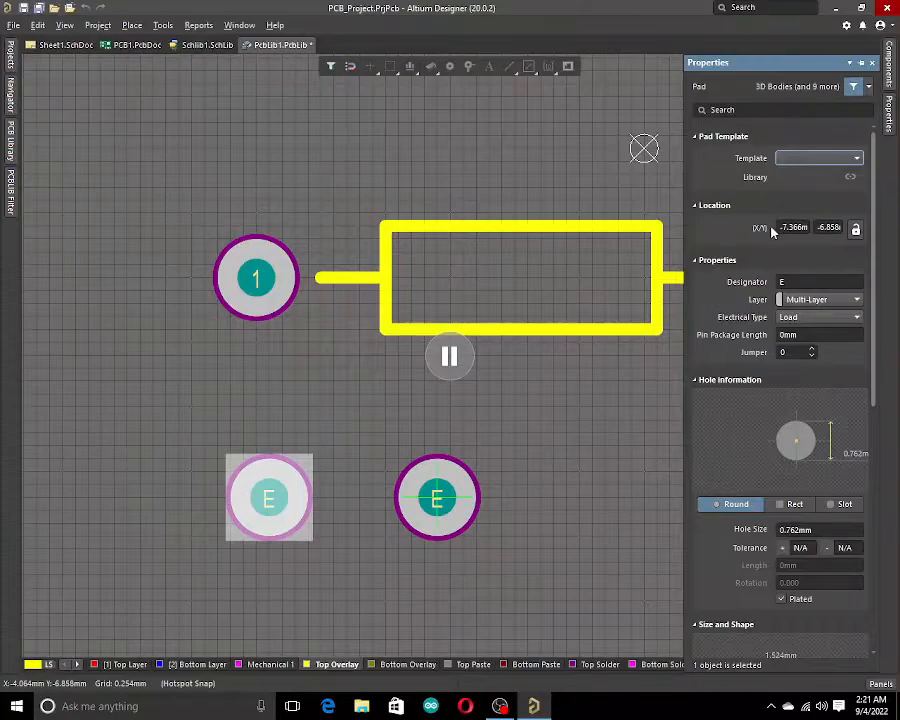
left_click(811, 281)
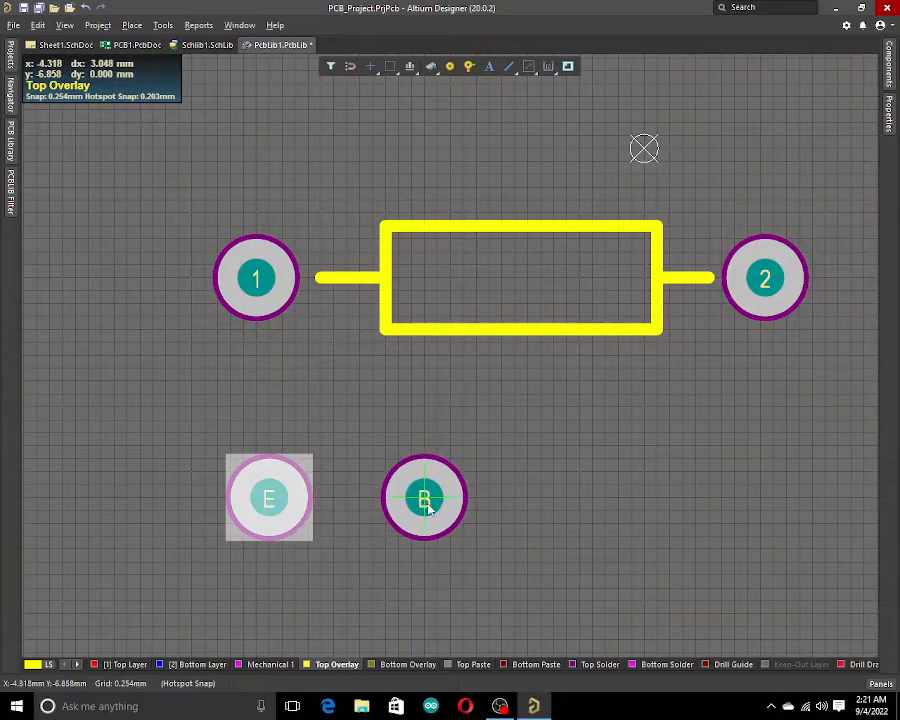
left_click(436, 503)
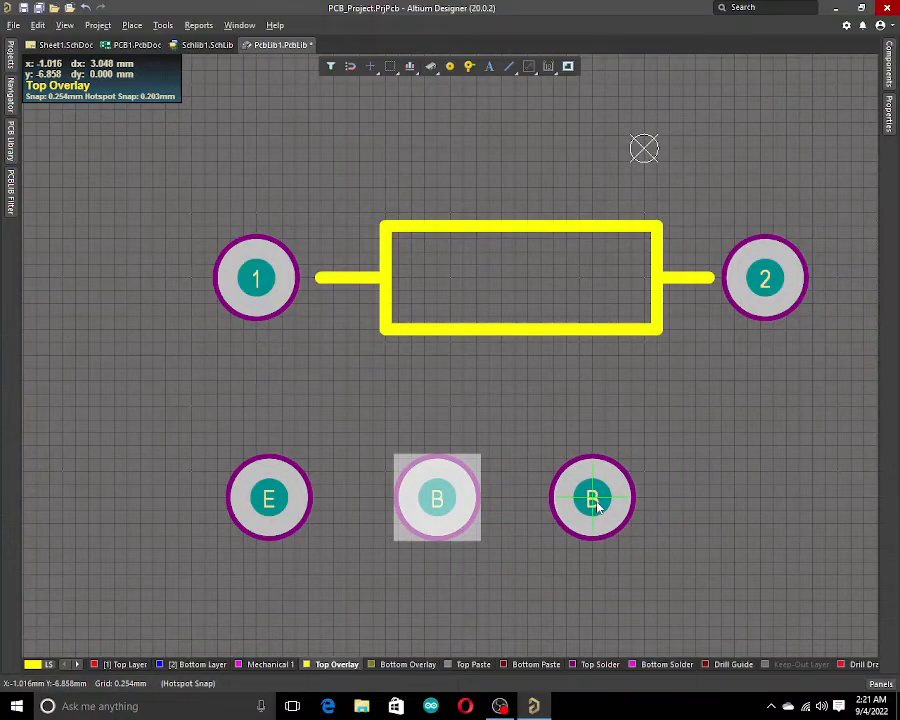
Set the next pad's designator to C and place it to the right of pad B.
key("Tab")
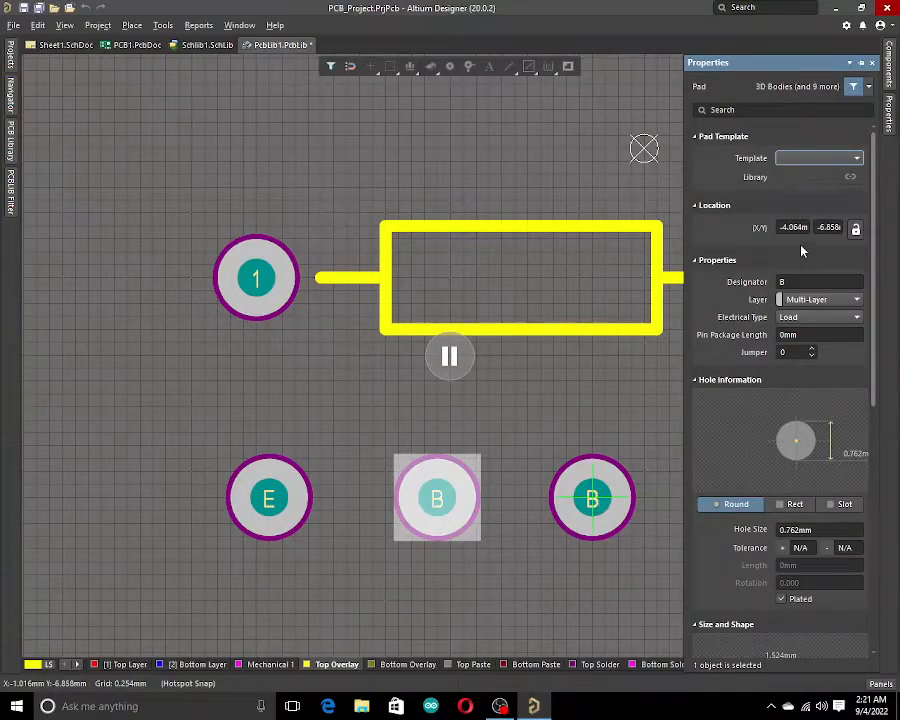
left_click(813, 281)
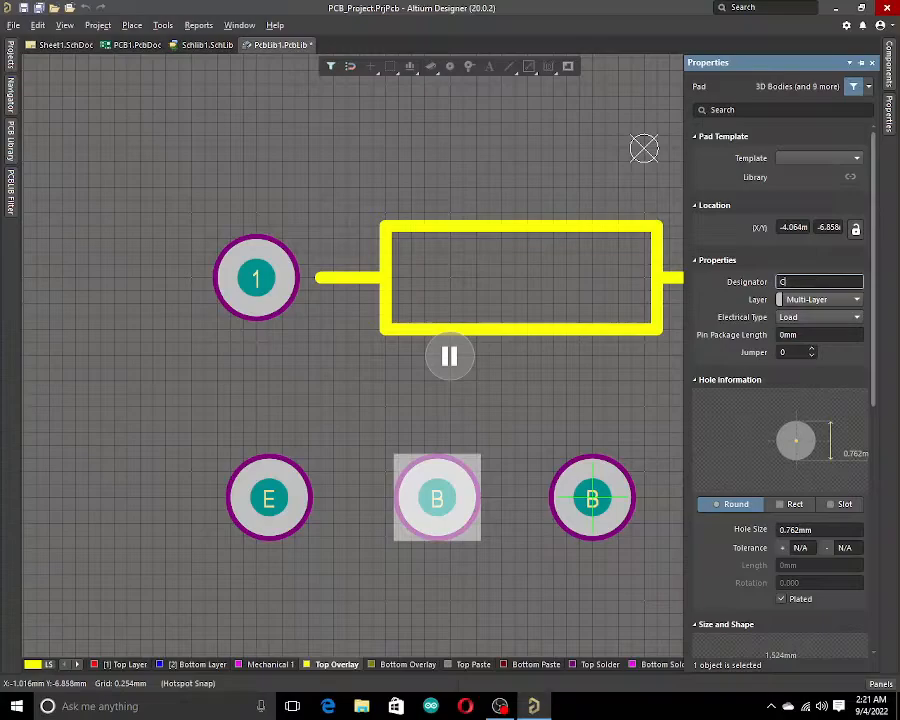
type("C")
key("Return")
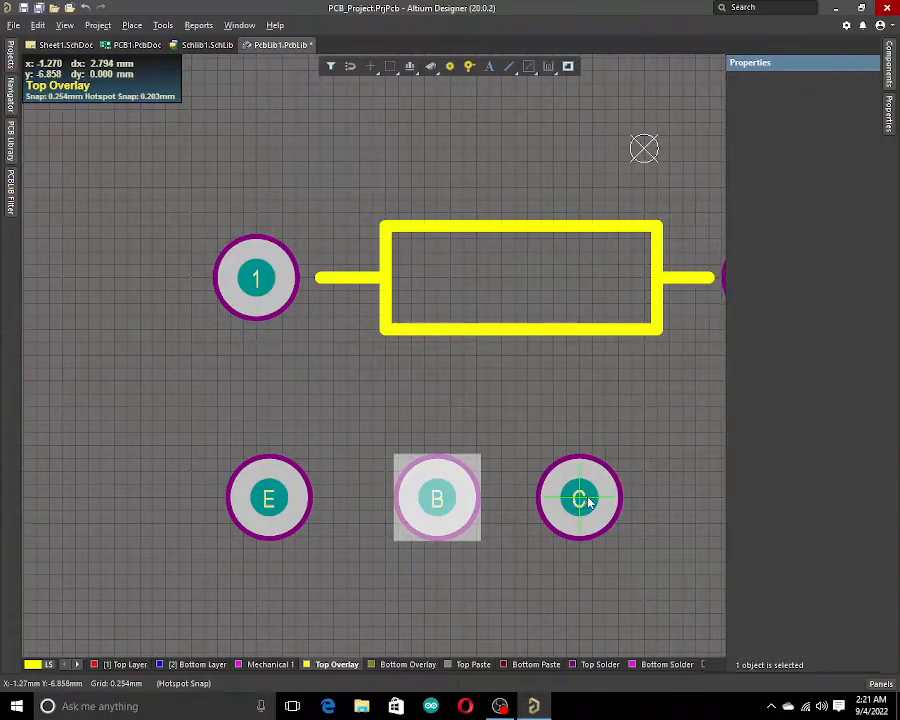
left_click(606, 499)
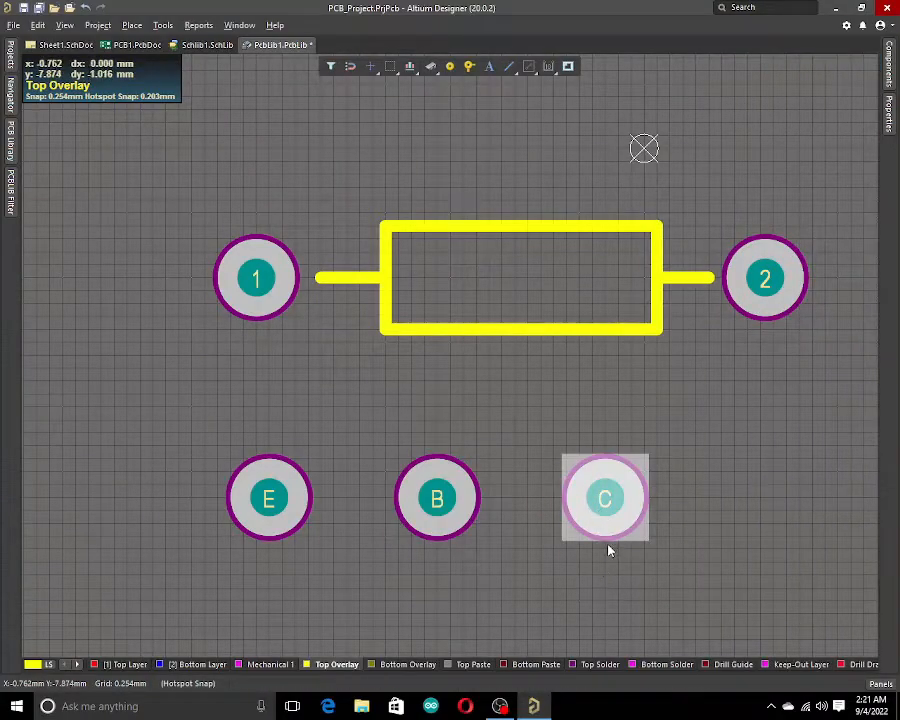
left_click(606, 548)
Move the resistor outline with pads 1 and 2 upward, away from the E, B and C pads.
scroll(608, 520, "down", 1, "ctrl")
left_click_drag(267, 260, 833, 398)
left_click_drag(625, 376, 637, 5)
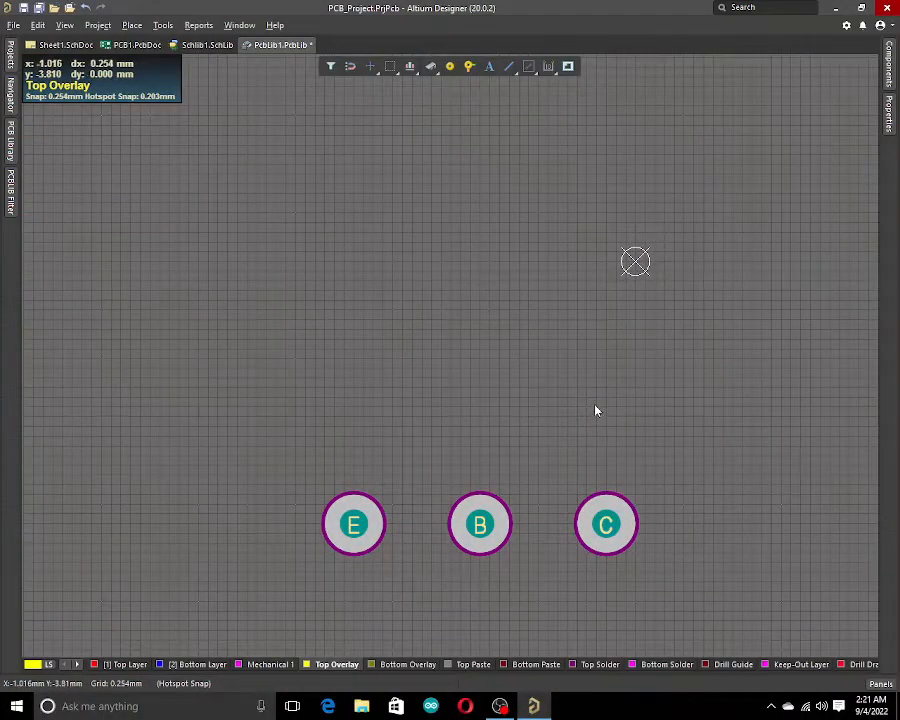
scroll(597, 406, "down", 1, "ctrl")
scroll(597, 406, "down", 1, "ctrl")
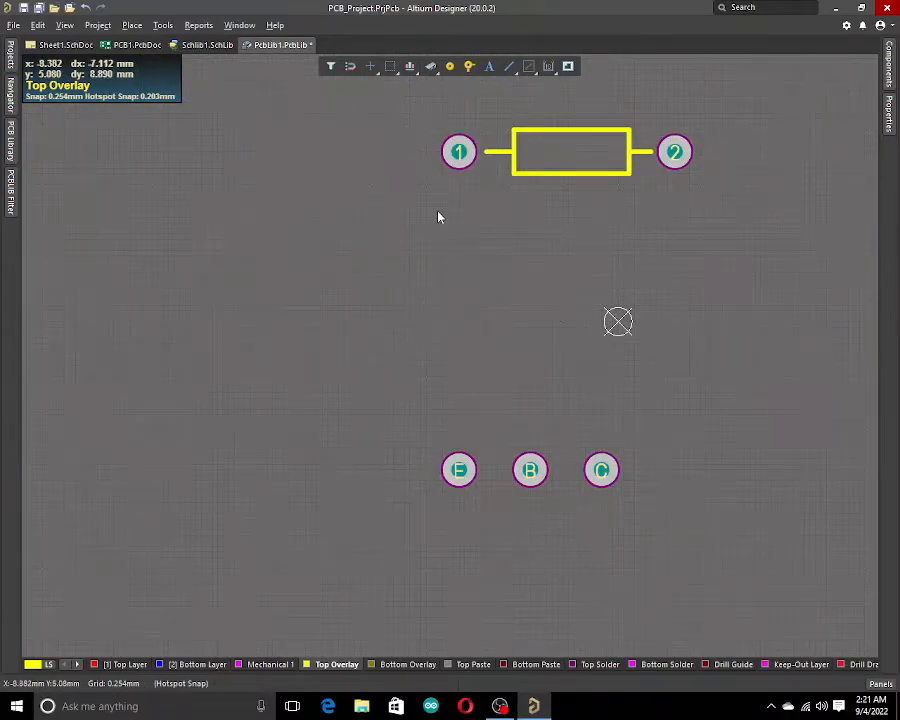
Cut the E, B and C pads out of the resistor footprint.
left_click(10, 145)
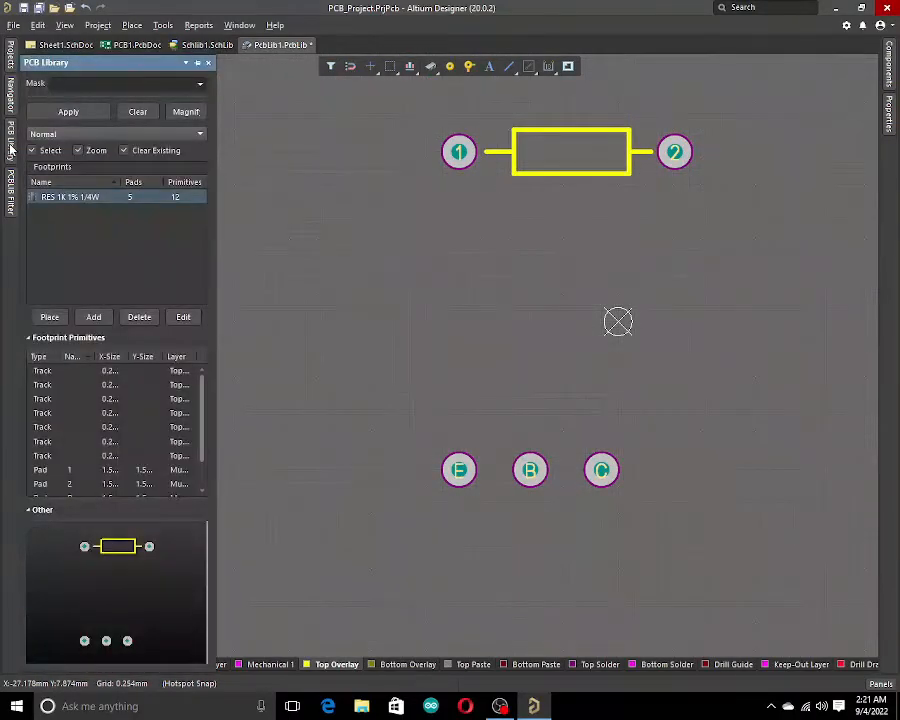
left_click_drag(403, 422, 781, 538)
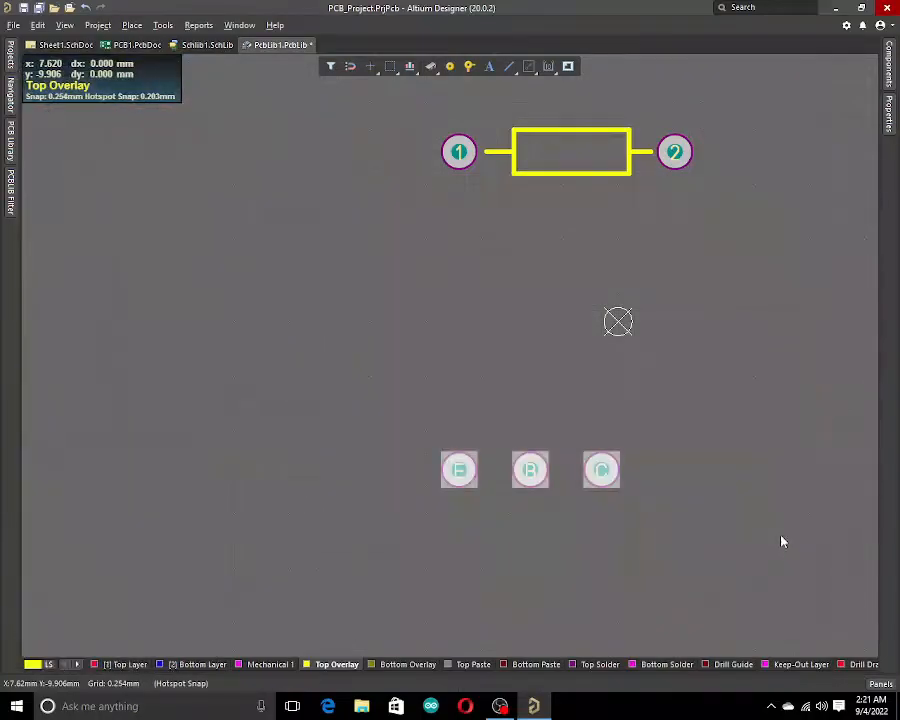
key("ctrl+c")
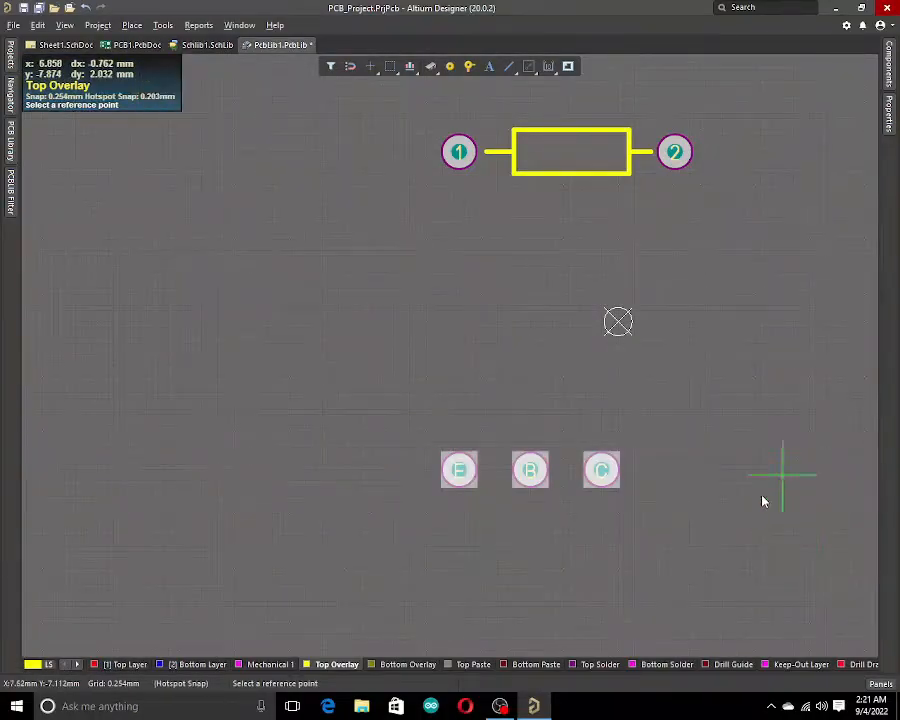
left_click(758, 496)
Add a new footprint named BC547 and paste the E, B and C pads into it.
left_click(11, 142)
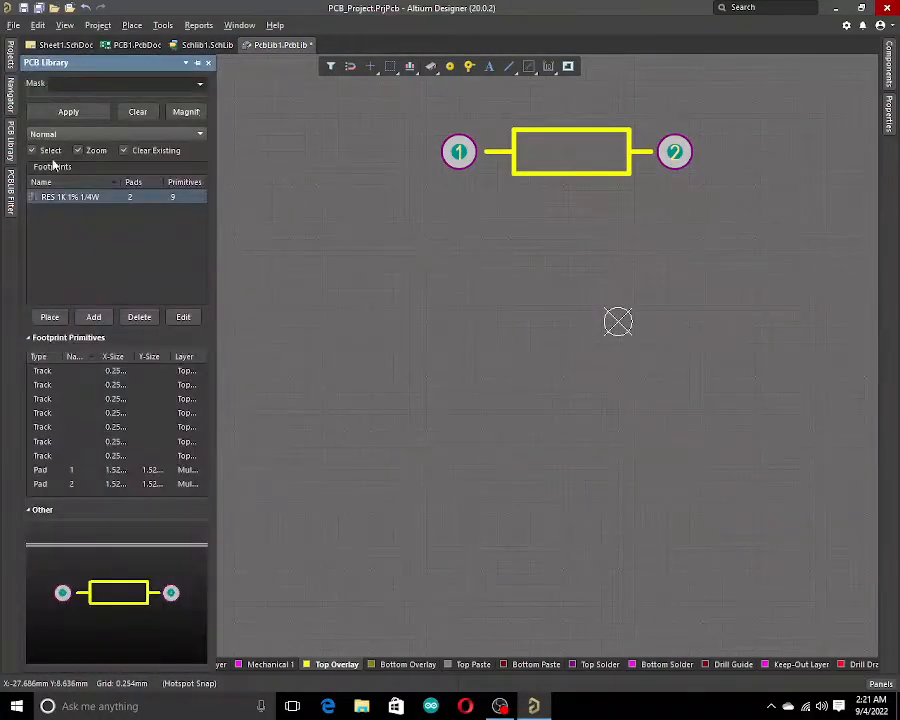
left_click(93, 317)
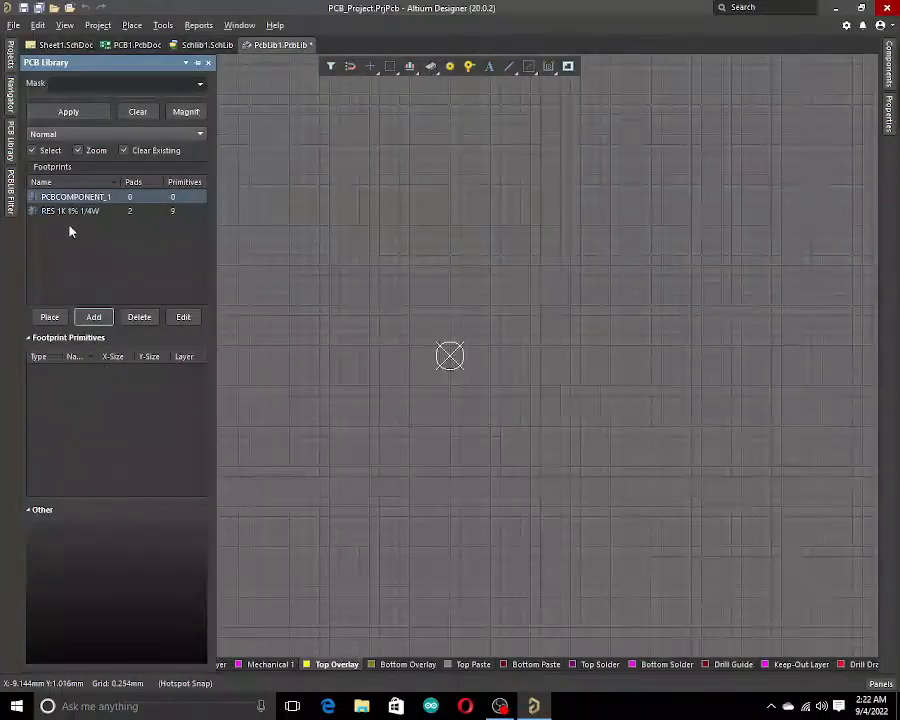
double_click(73, 198)
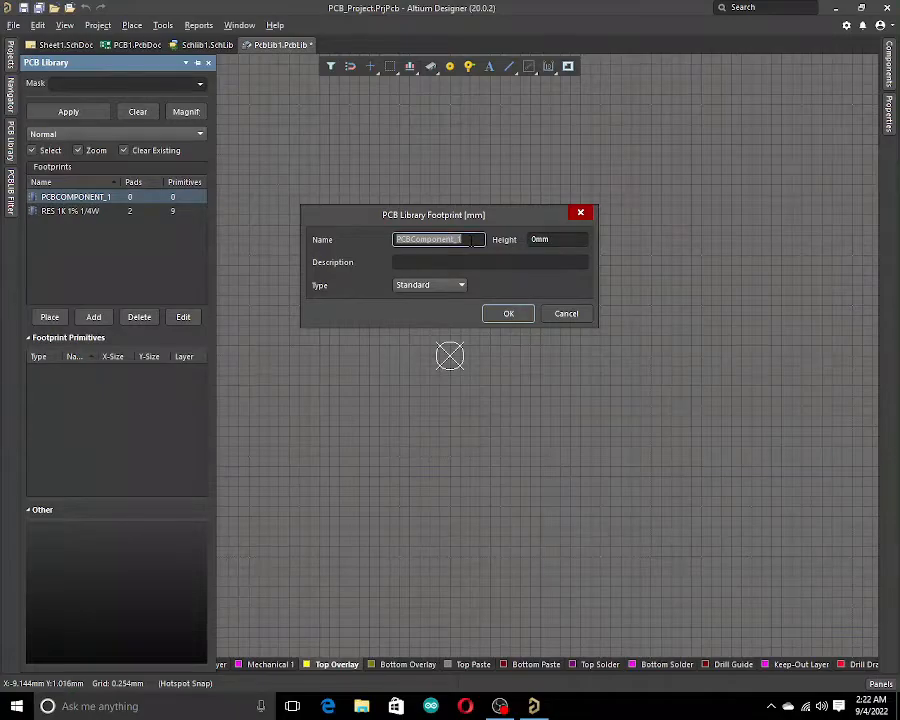
type("BC")
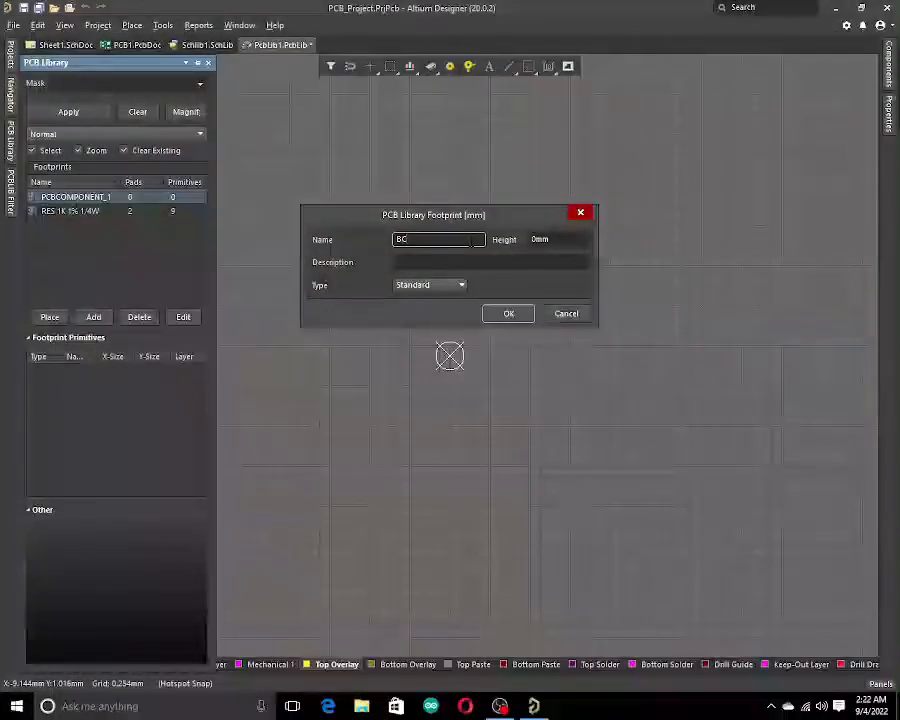
type("547")
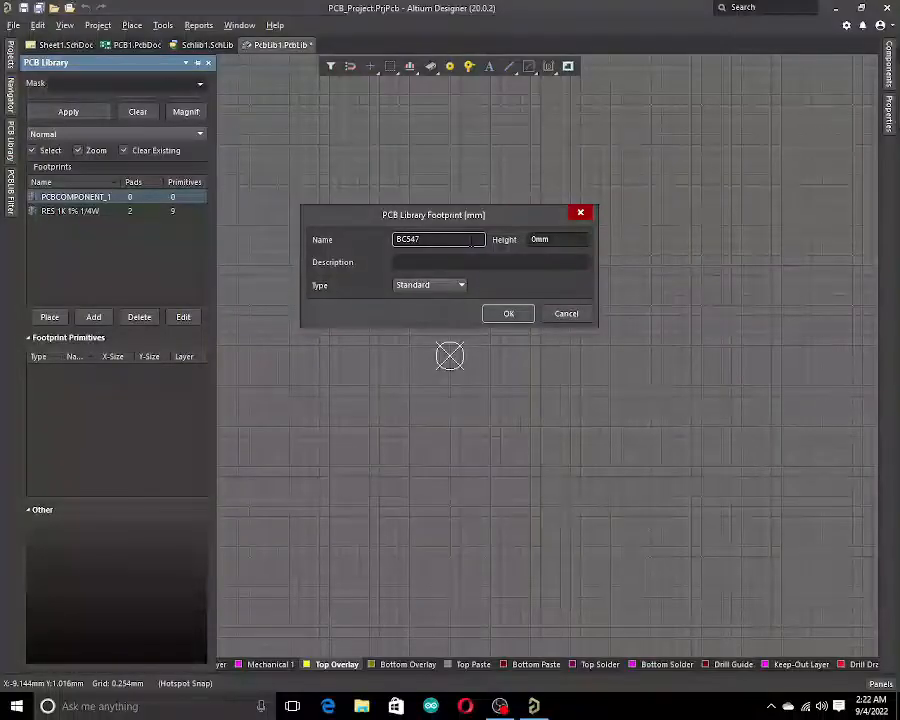
key("Return")
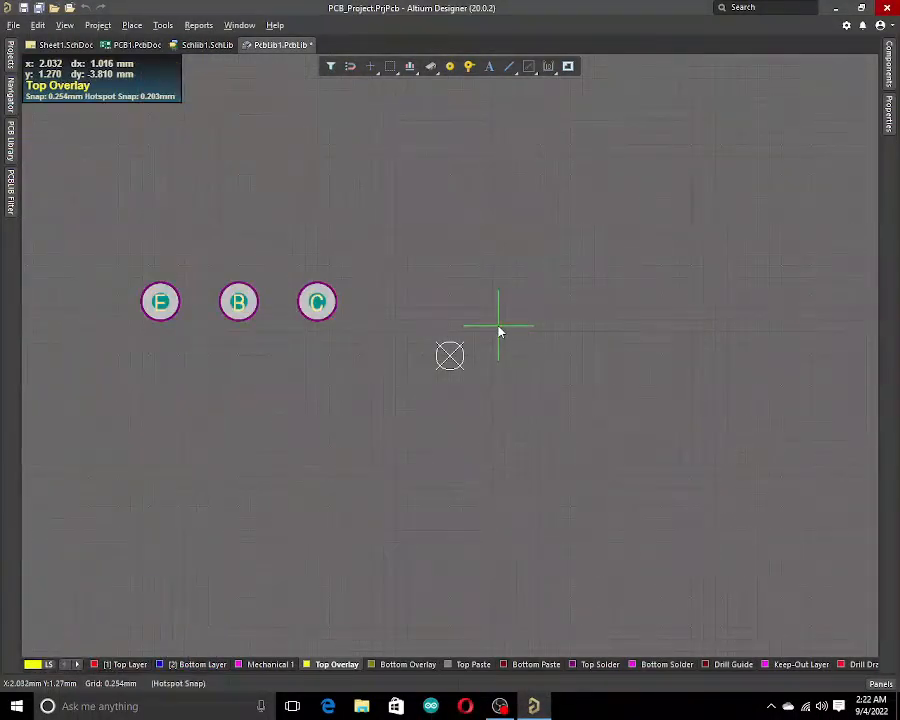
left_click(705, 383)
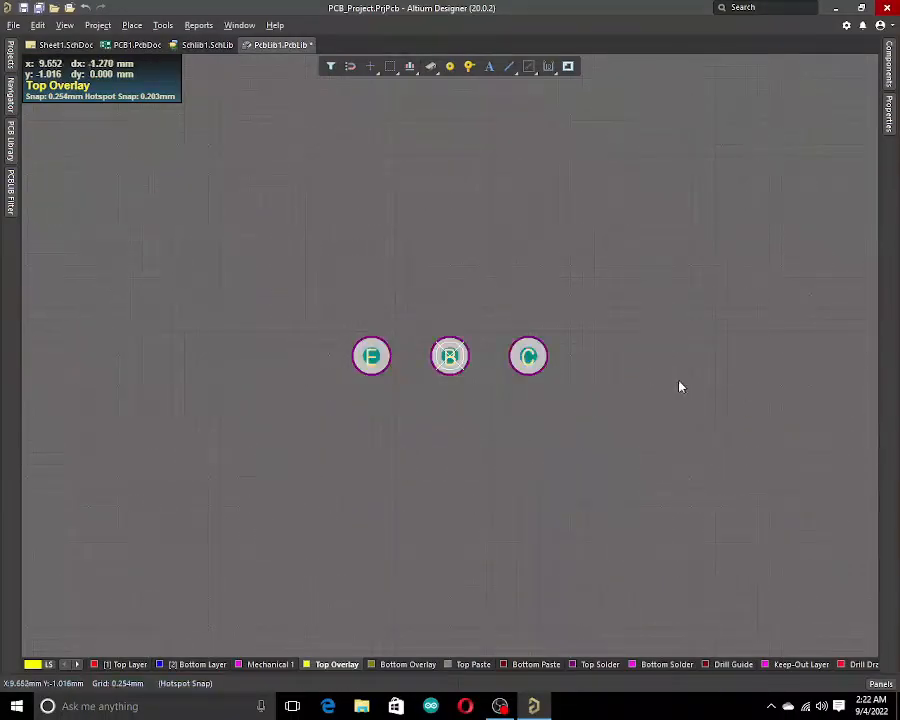
Swap the outer pad designators: set the left pad to C and the right pad to E.
double_click(369, 355)
left_click(814, 293)
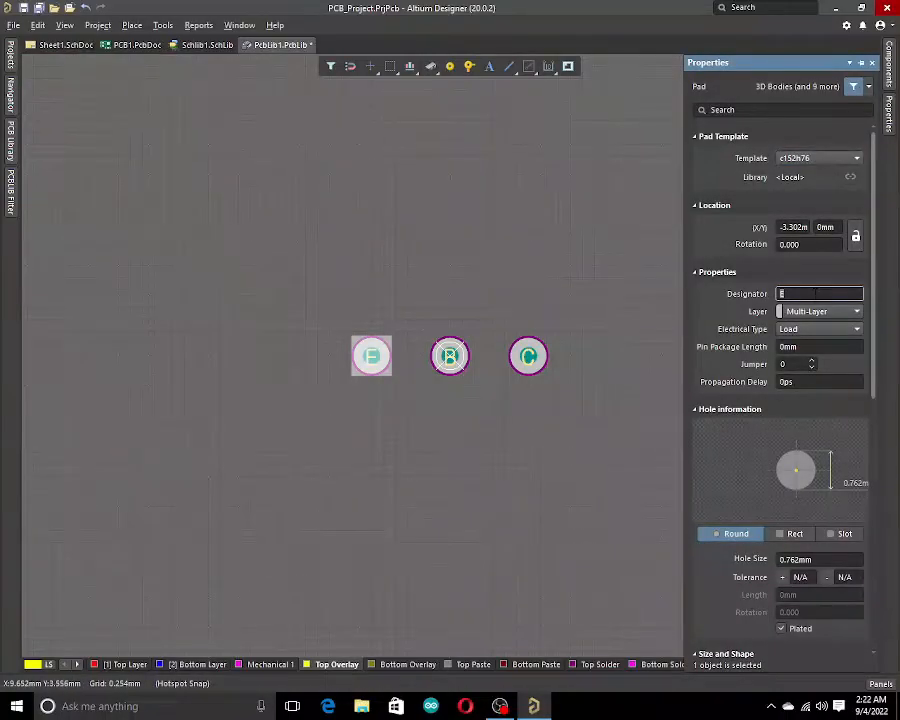
key("BackSpace")
type("C")
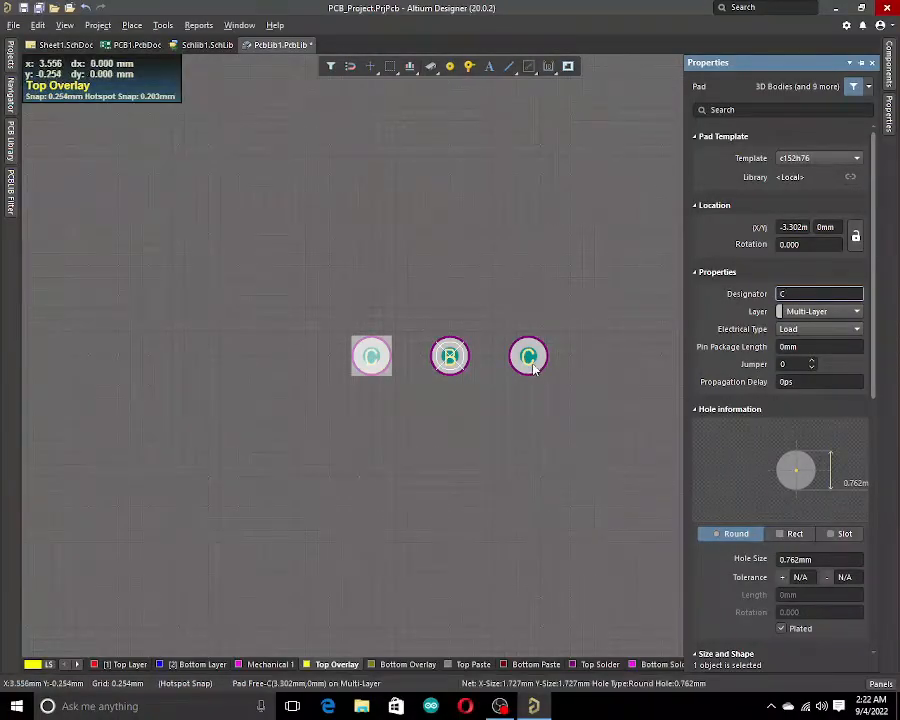
left_click(529, 360)
double_click(529, 360)
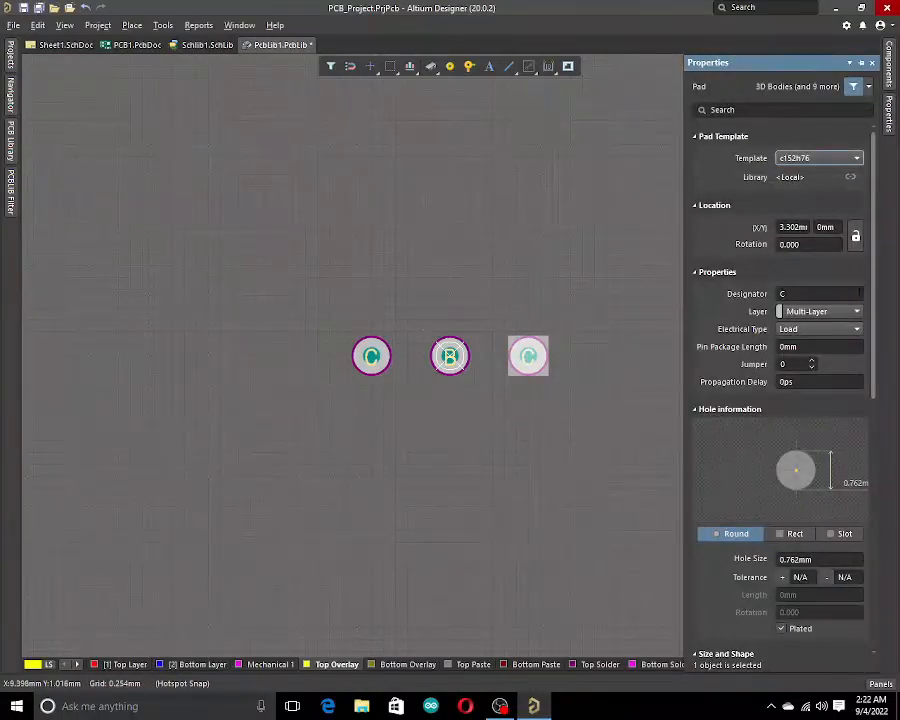
left_click(830, 292)
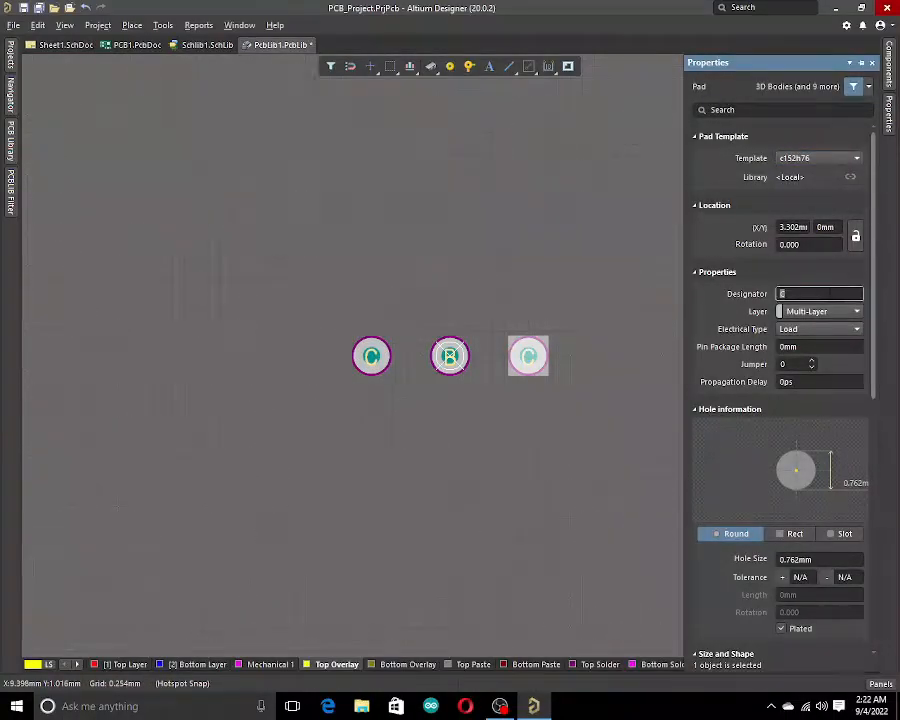
key("Return")
left_click(554, 488)
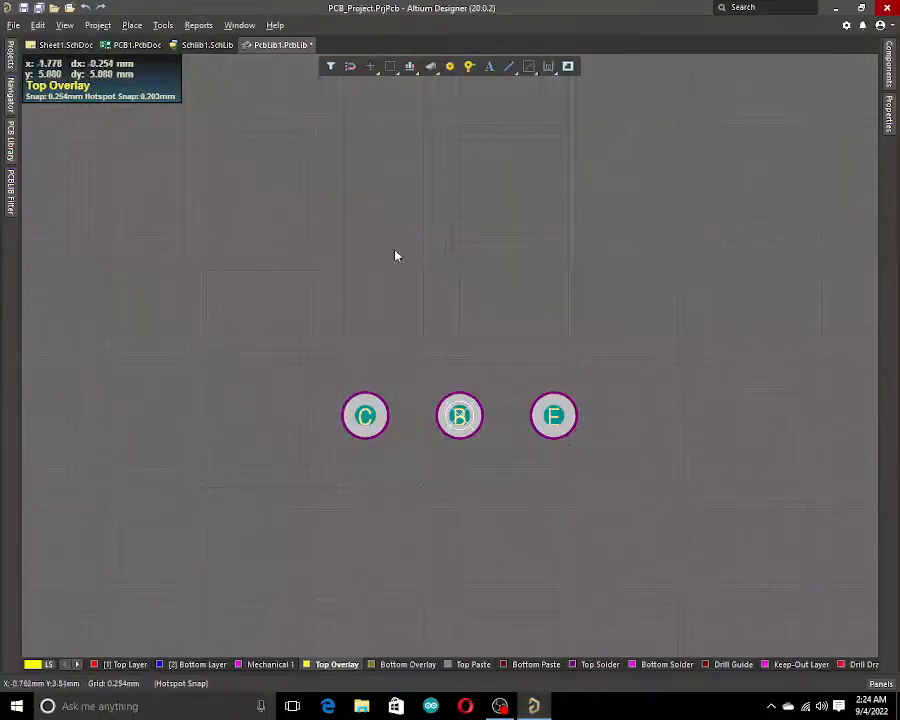
Draw a half-circle arc on the top overlay with about 5.9 mm radius around the pads.
left_click(130, 27)
left_click(152, 42)
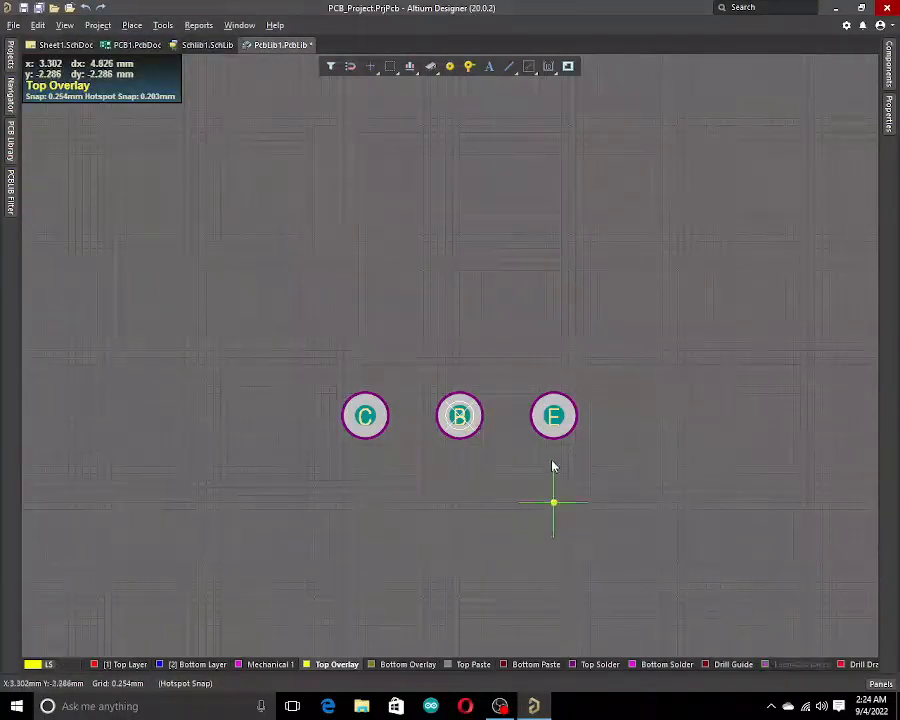
left_click(584, 454)
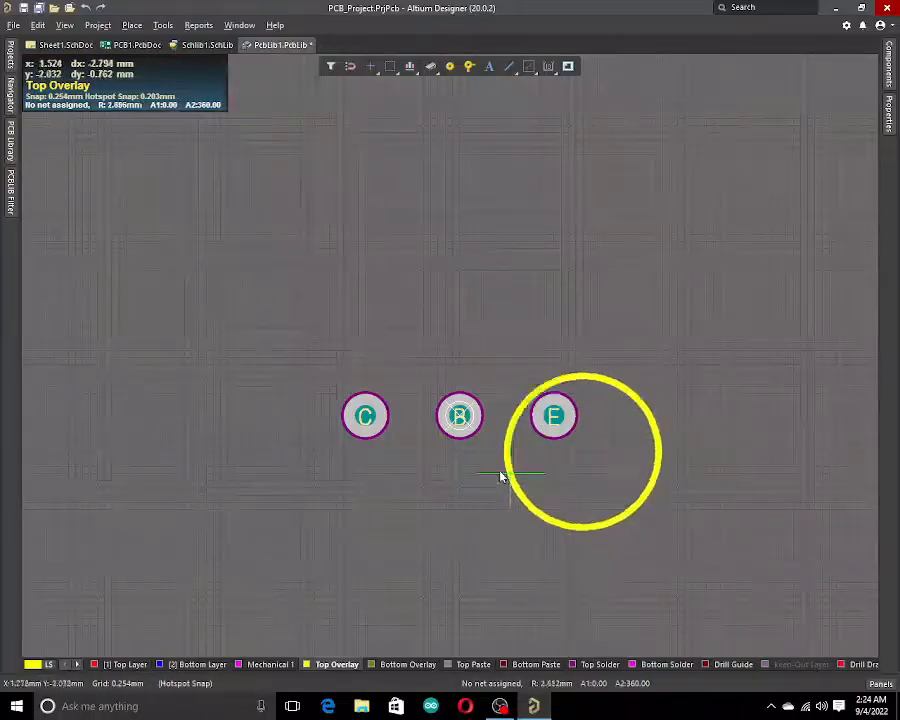
key("Escape")
key("Escape")
left_click(709, 458)
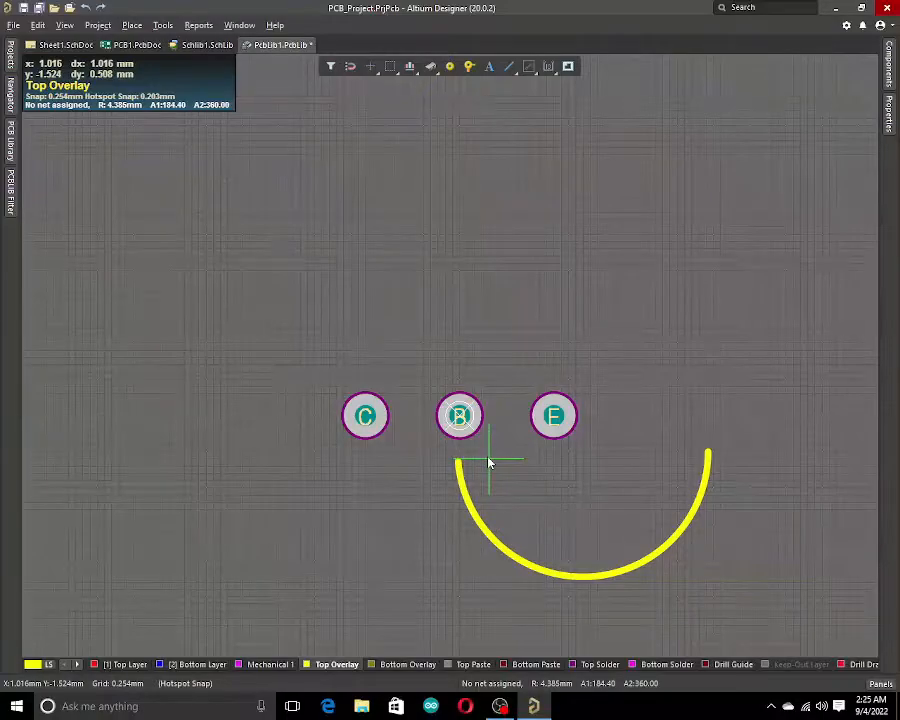
key("Escape")
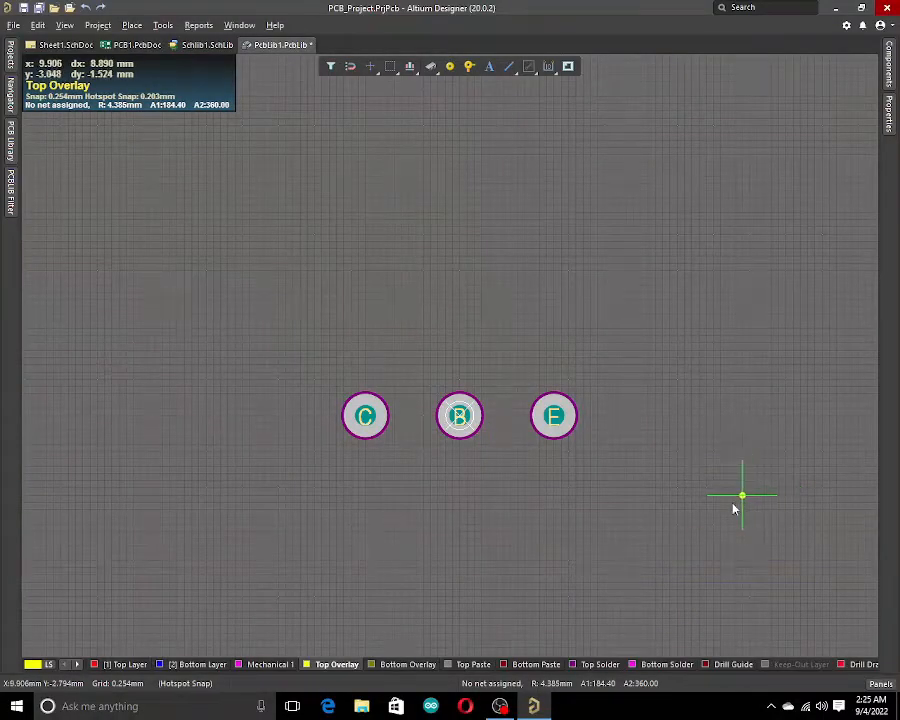
left_click(588, 467)
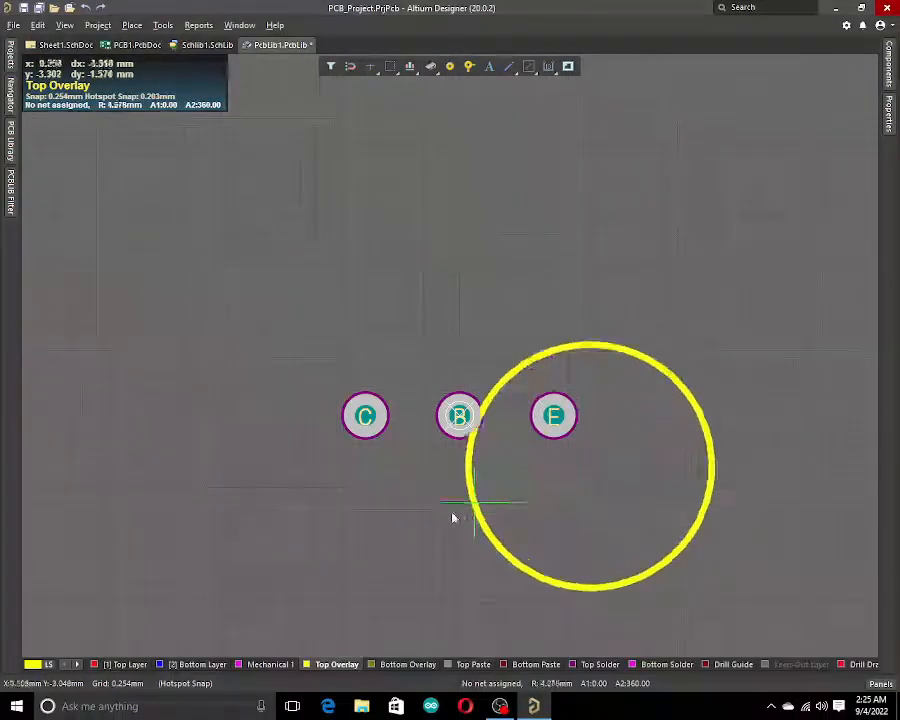
left_click(755, 468)
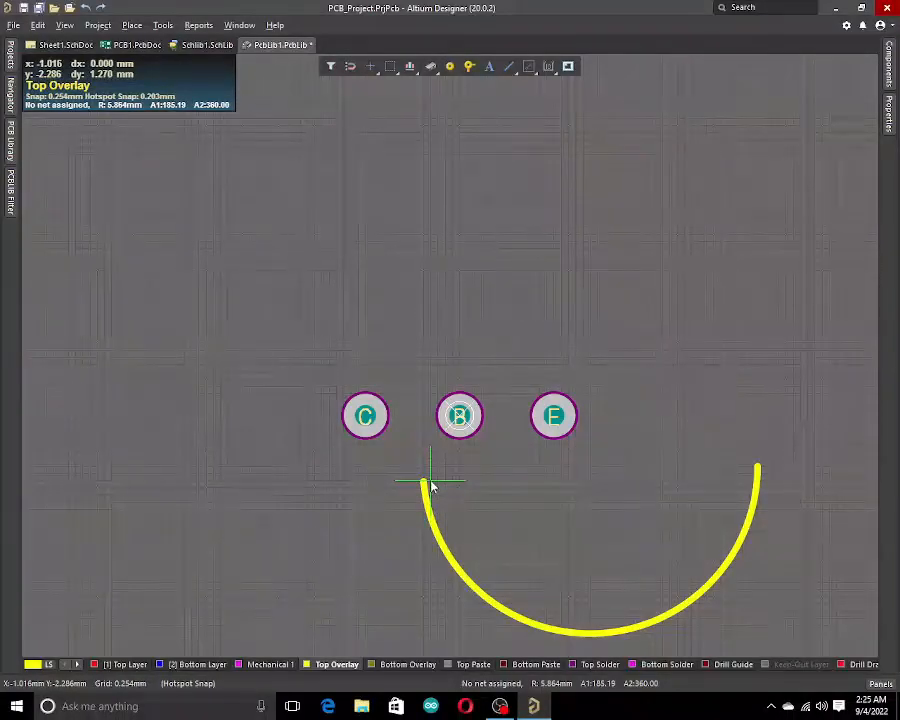
left_click(430, 482)
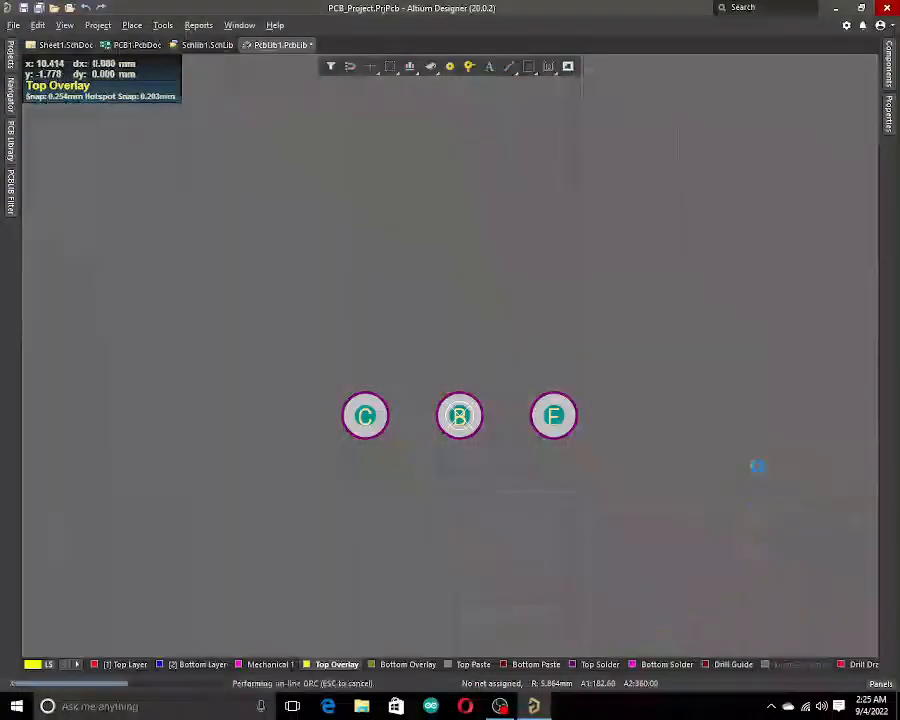
right_click(828, 501)
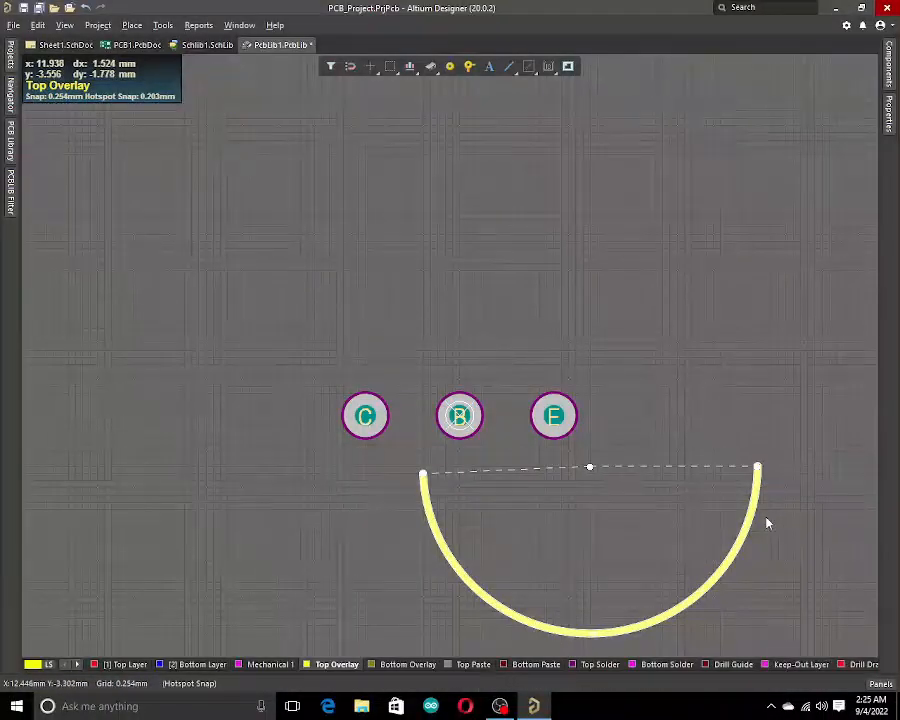
Move the arc onto the pads and rotate it so it curves above them.
left_click(722, 565)
left_click_drag(722, 565, 292, 468)
key("space")
key("space")
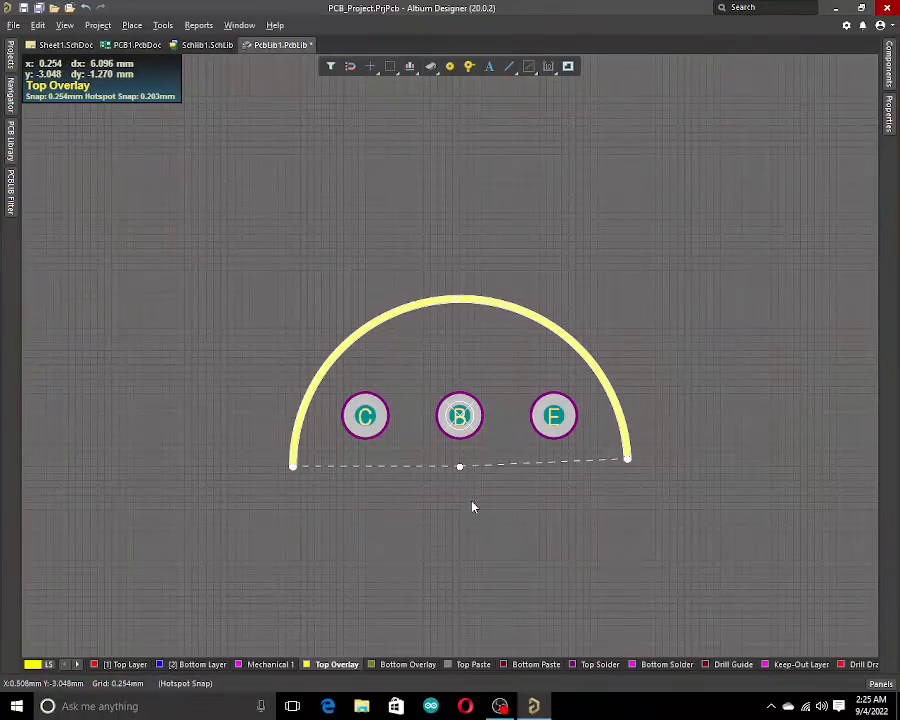
left_click(504, 509)
Draw a straight overlay line closing the arc's base from its left end to its right end.
left_click(509, 66)
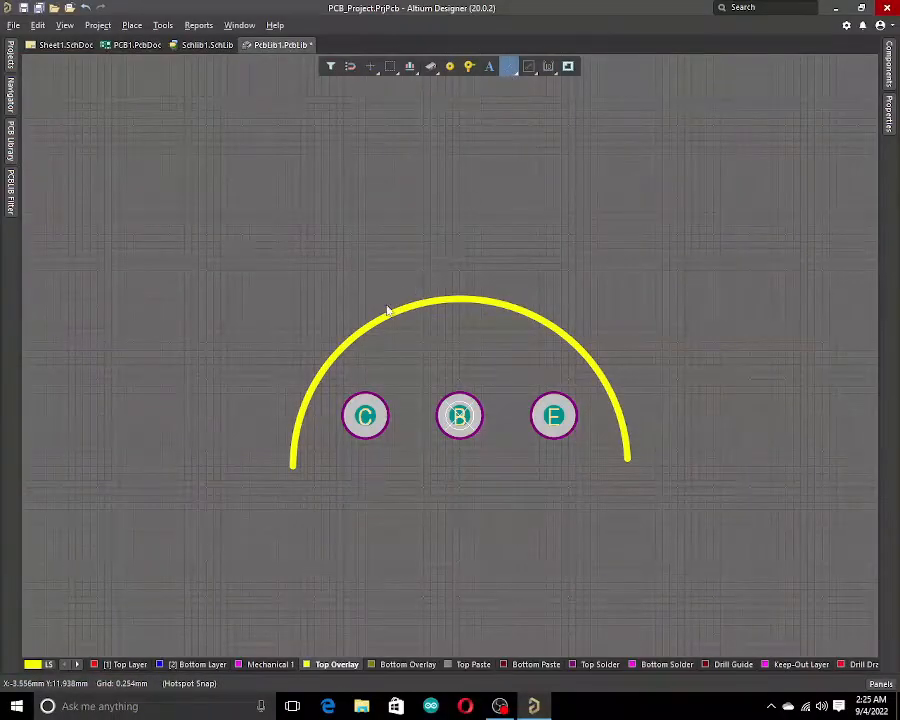
left_click(292, 466)
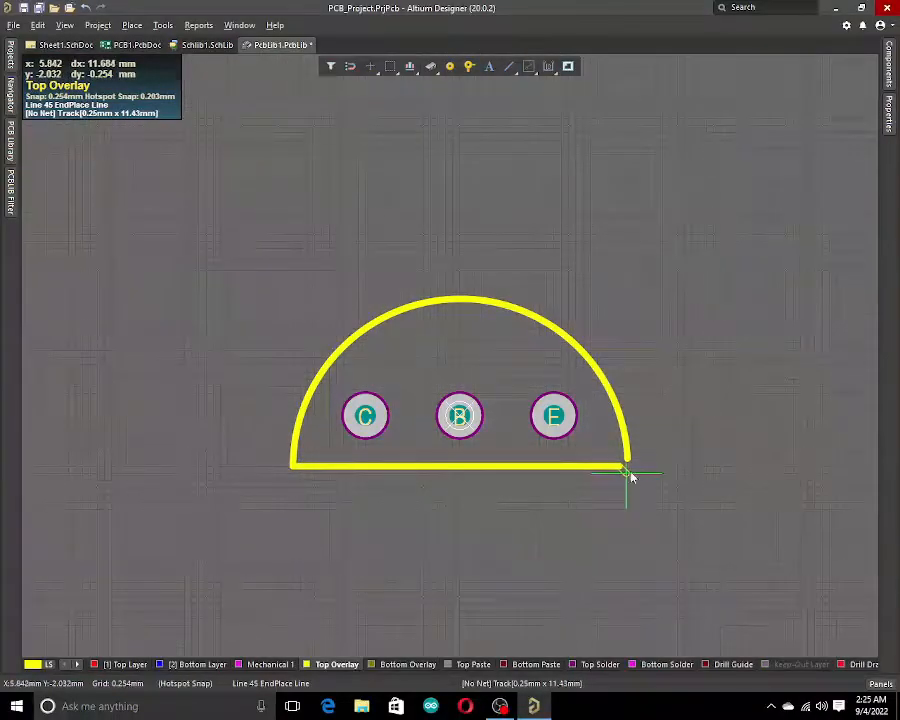
scroll(628, 468, "up", 5, "ctrl")
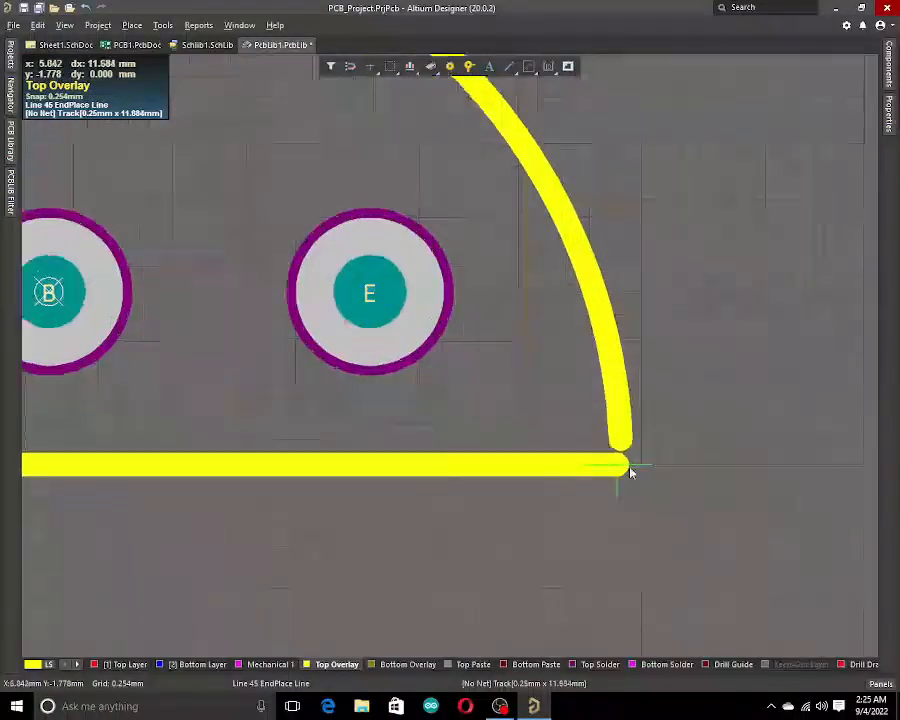
left_click(621, 467)
left_click(617, 433)
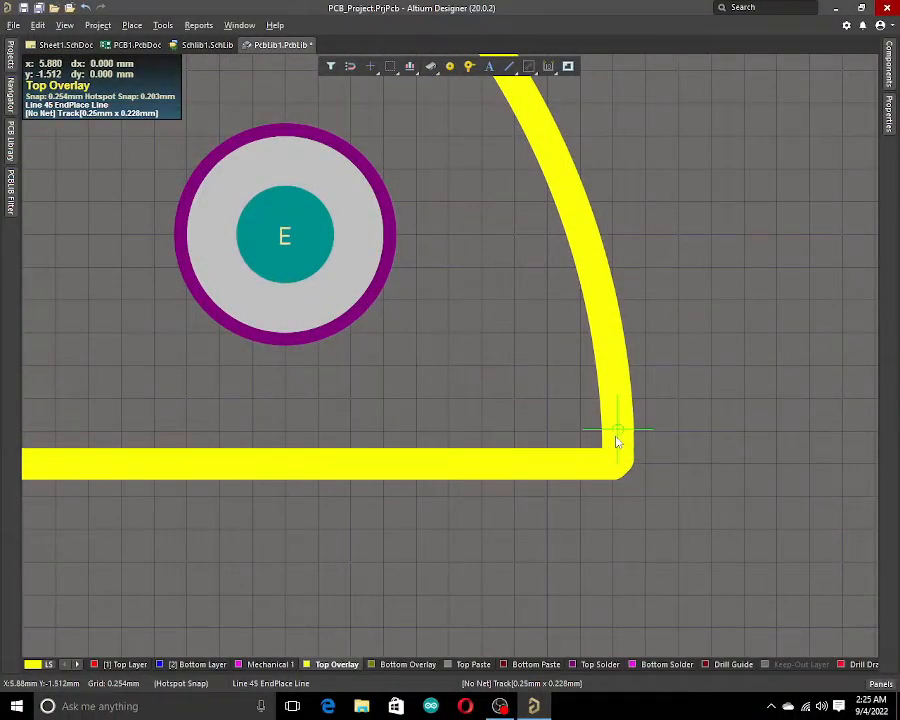
right_click(625, 457)
left_click(624, 437)
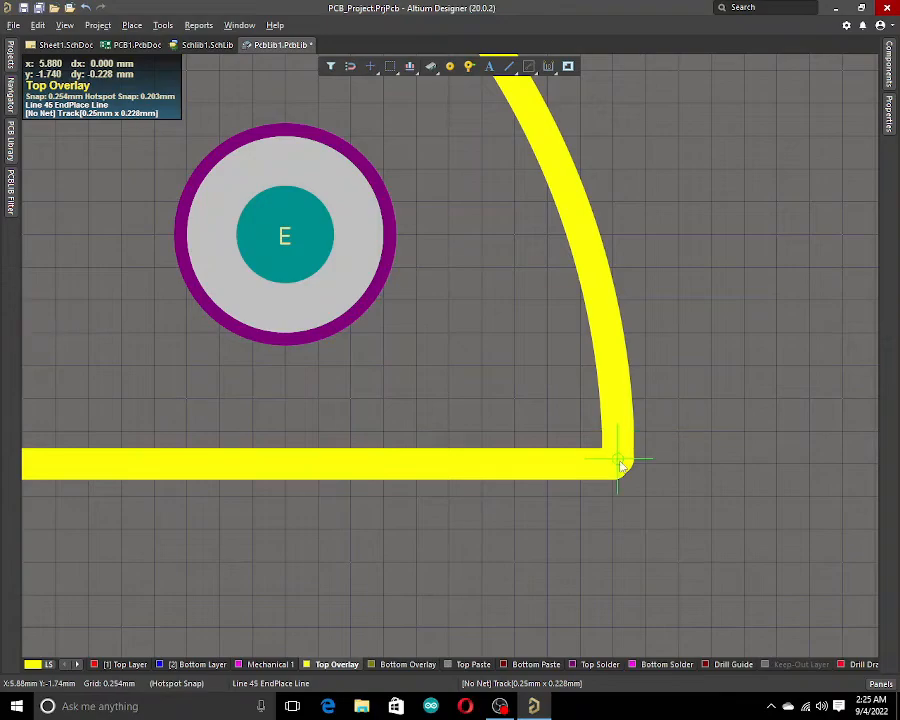
left_click(620, 461)
right_click(620, 461)
scroll(666, 491, "down", 5, "ctrl")
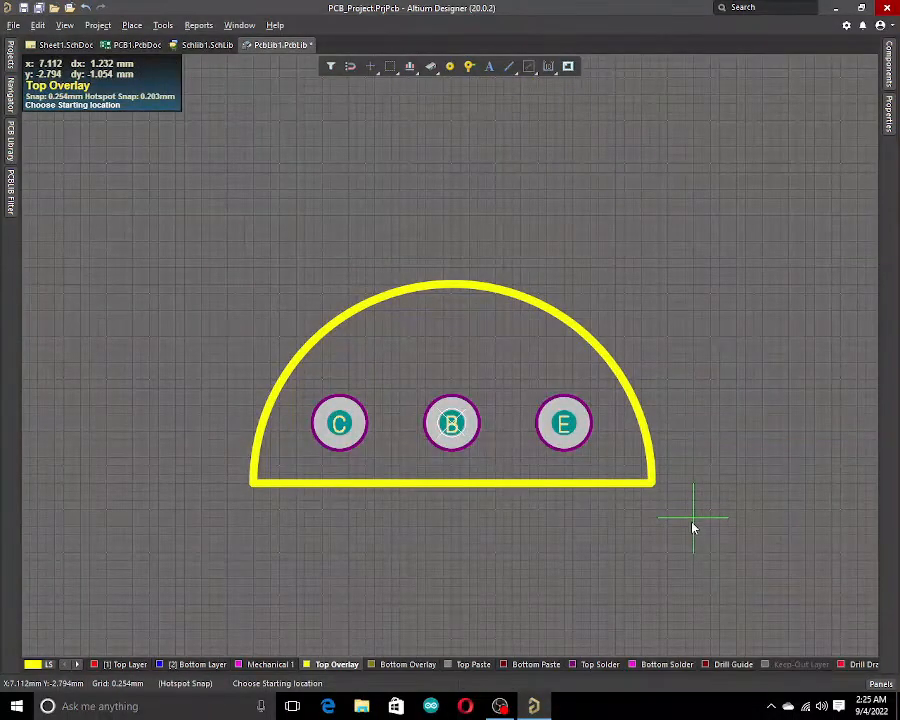
right_click(704, 513)
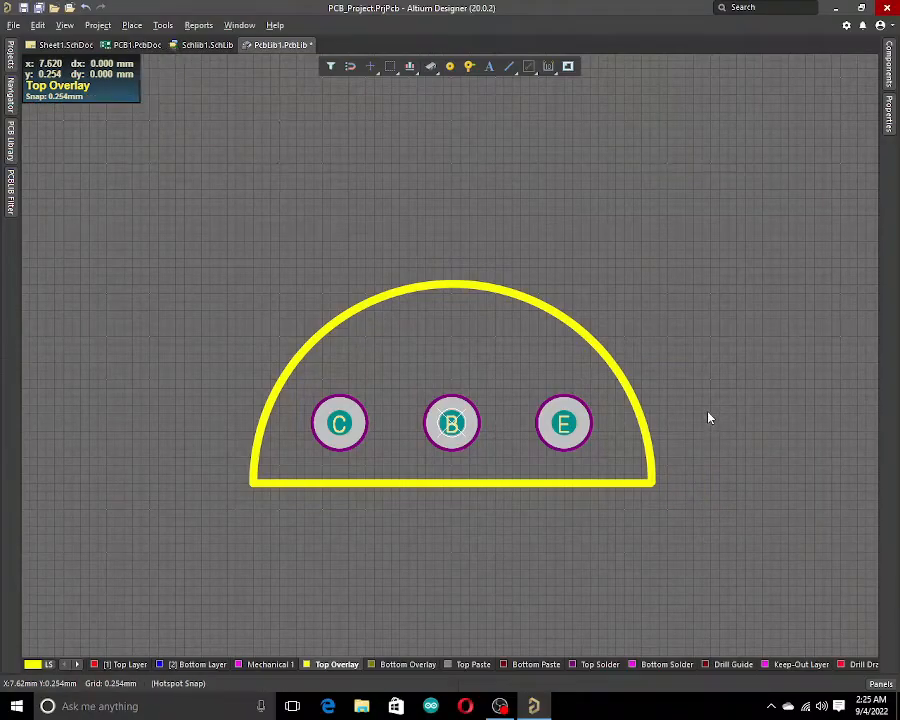
scroll(709, 418, "down", 3, "ctrl")
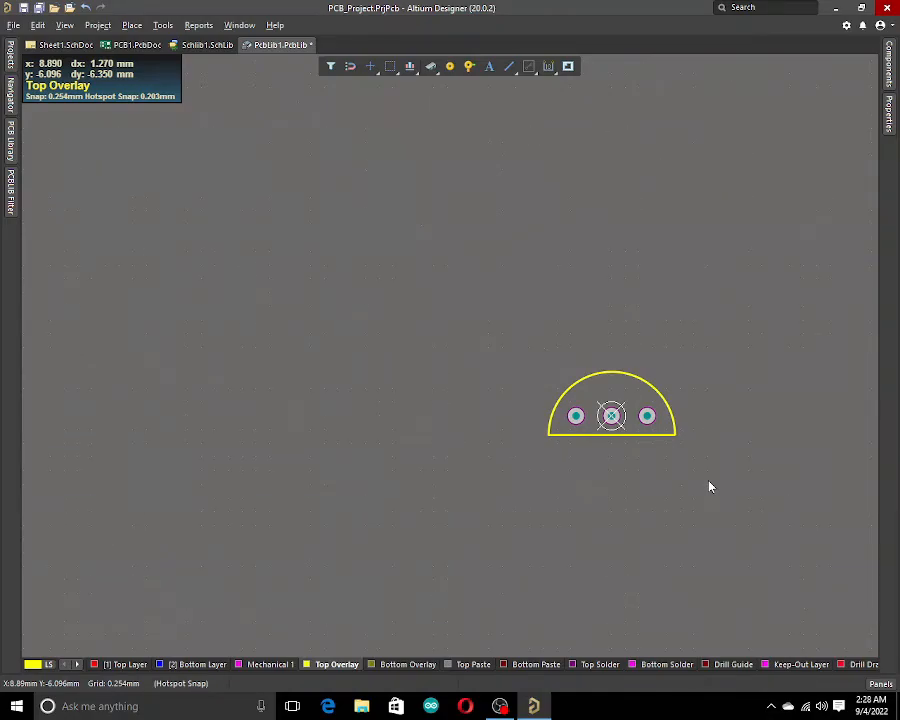
scroll(710, 487, "down", 2, "ctrl")
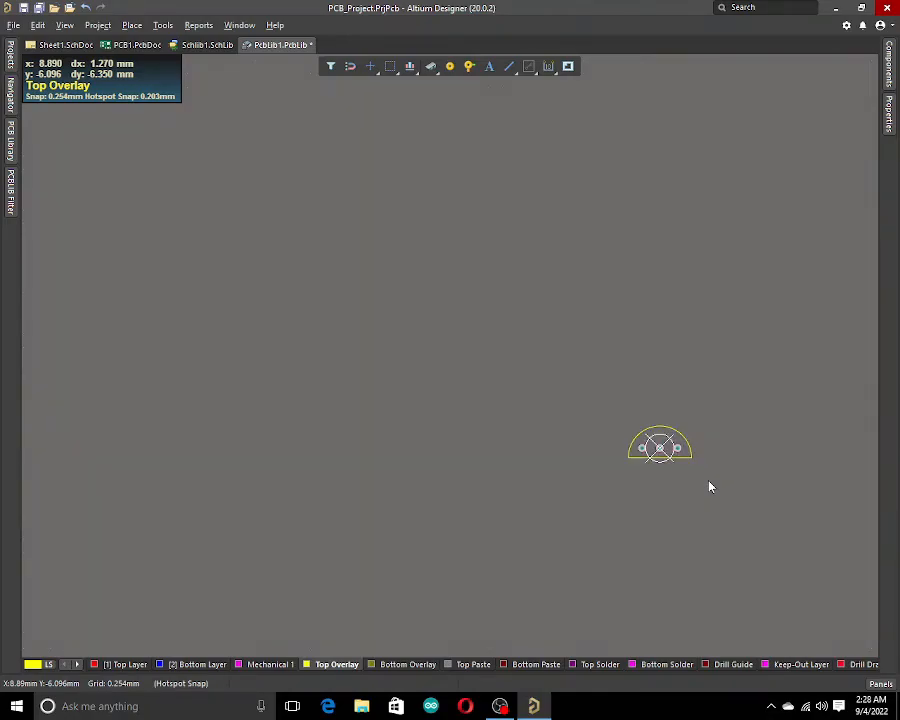